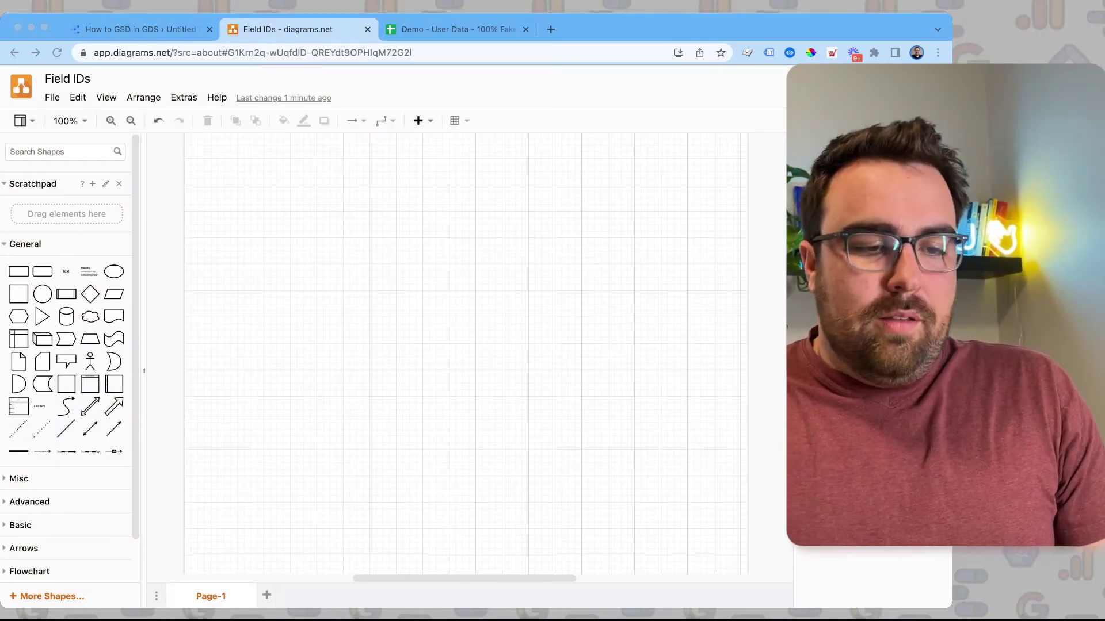
Place a large rectangle near the page's upper-left corner and label it "CRM Data".
key("super+Tab")
left_click_drag(18, 294, 136, 325)
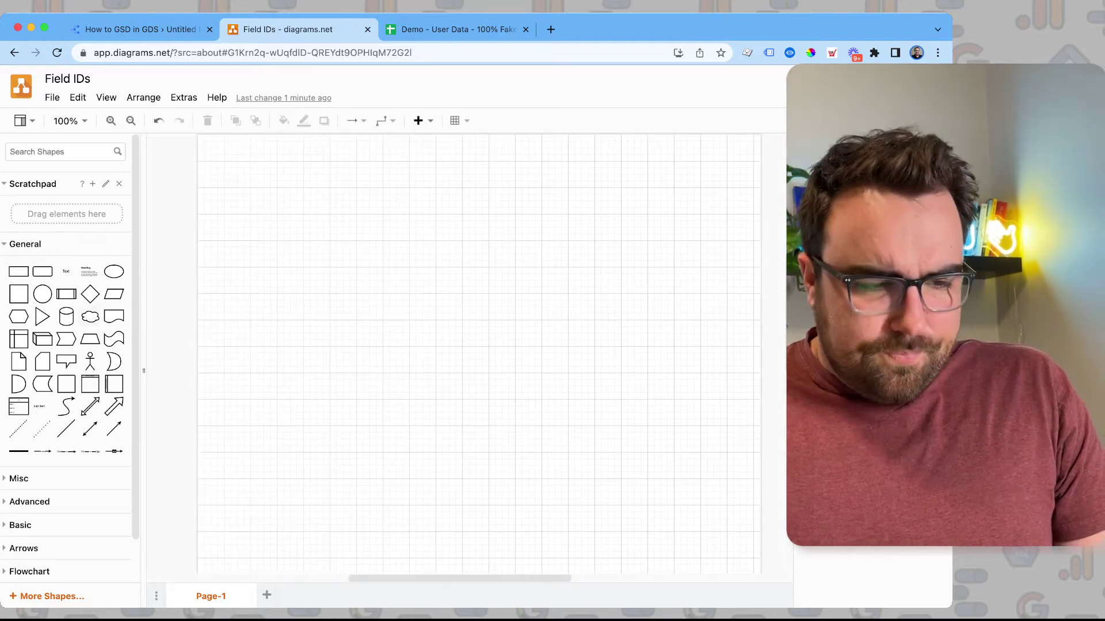
left_click_drag(18, 271, 444, 329)
key("F2")
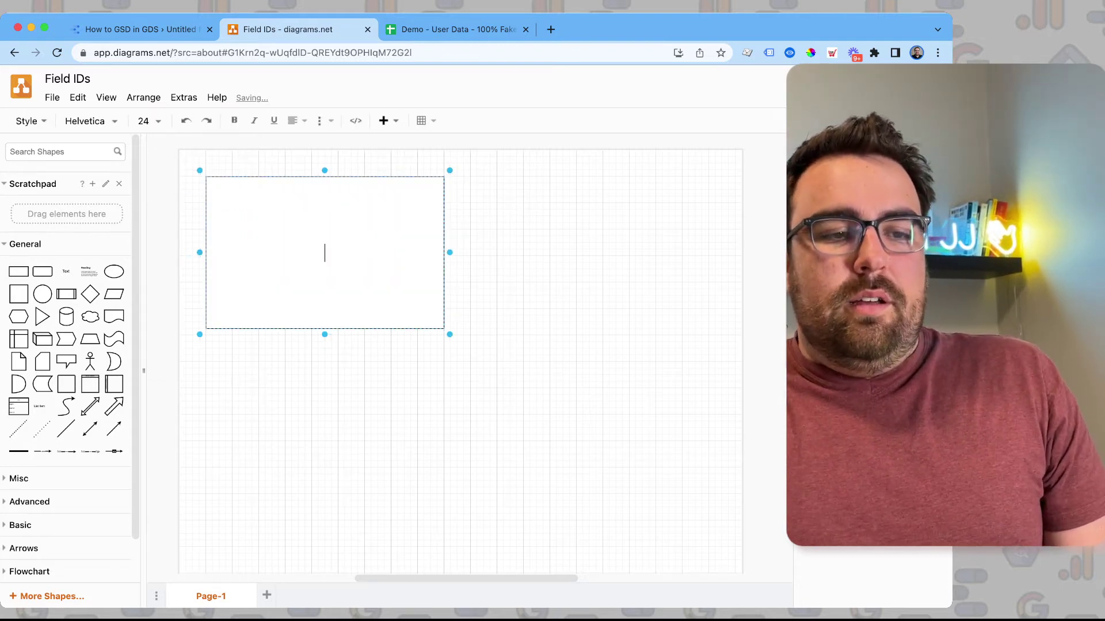
type("CRM Data")
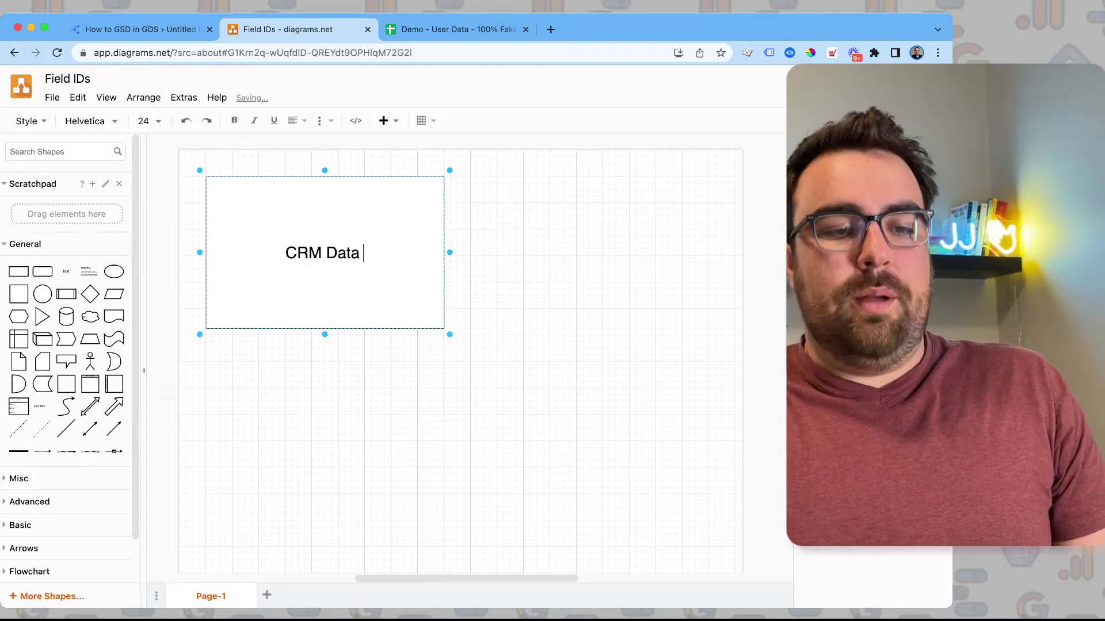
key("Escape")
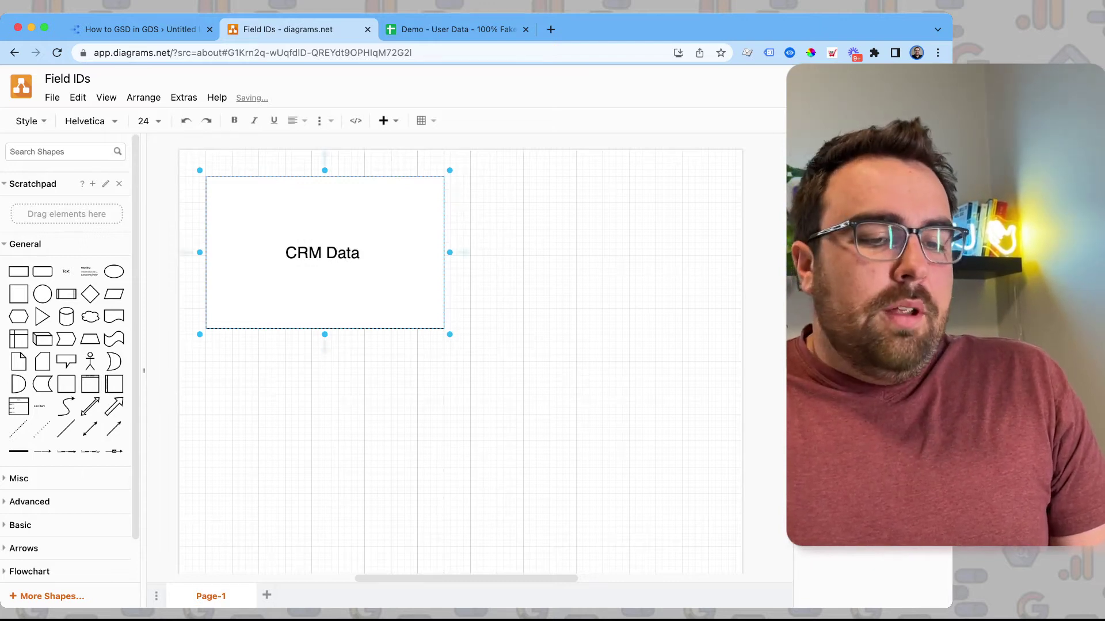
Reduce the CRM Data box's height and add the line "Source of Lead" below its title, separated by an empty line.
key("Return")
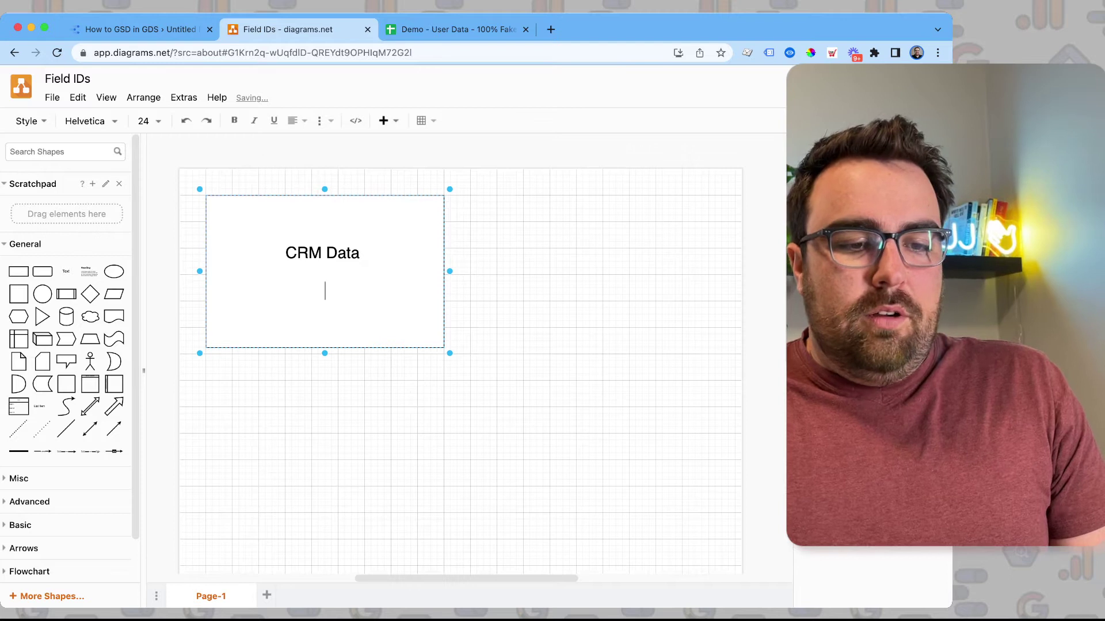
left_click_drag(325, 354, 325, 314)
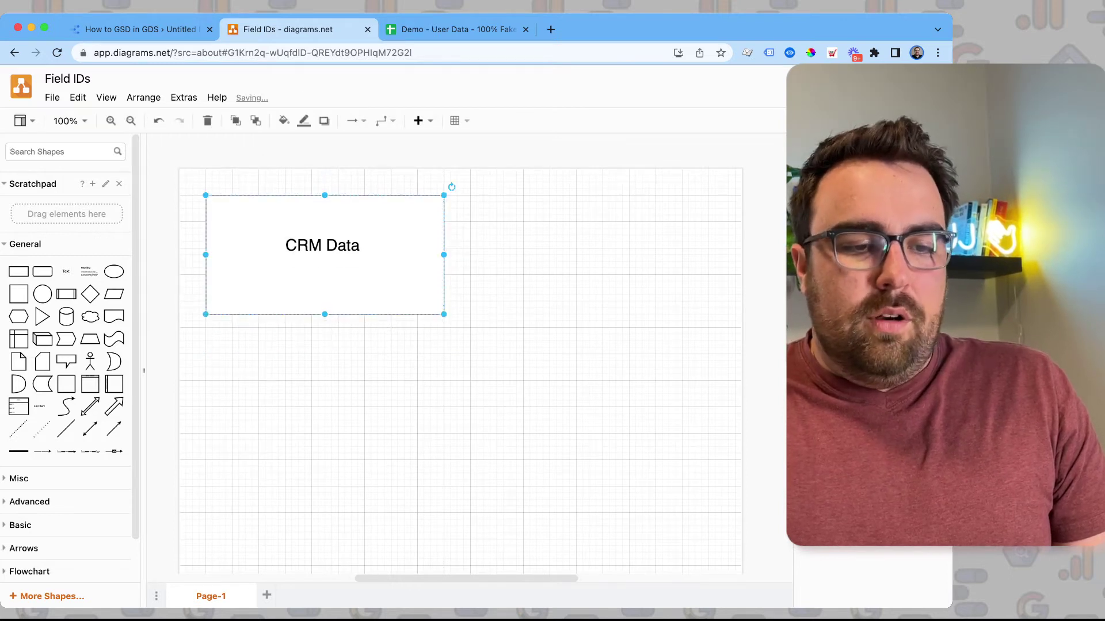
double_click(324, 259)
left_click(325, 265)
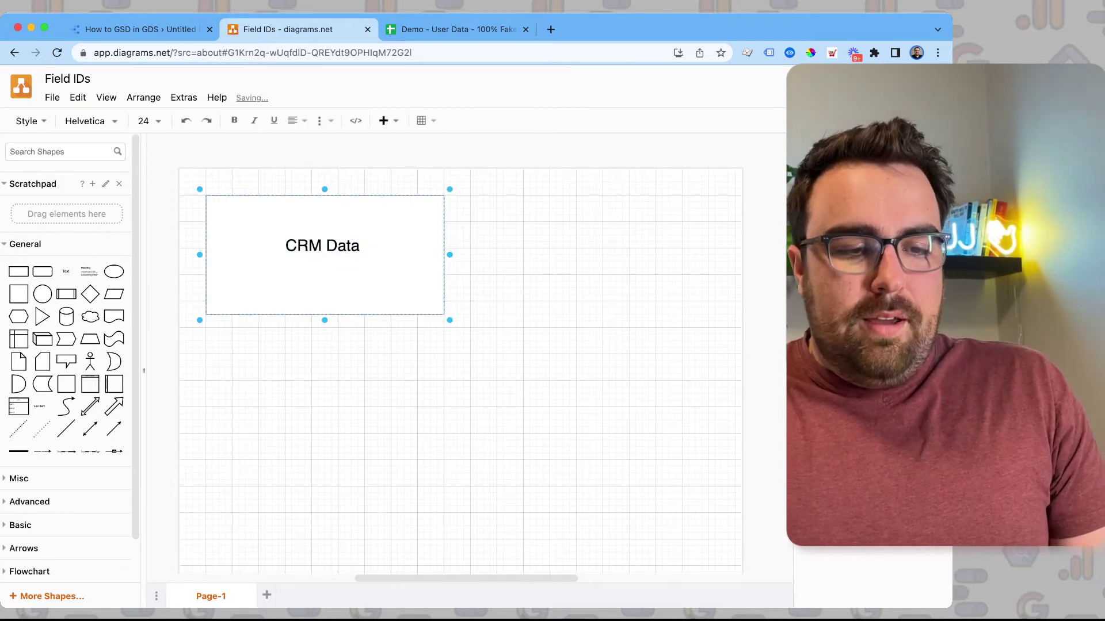
type("Source o")
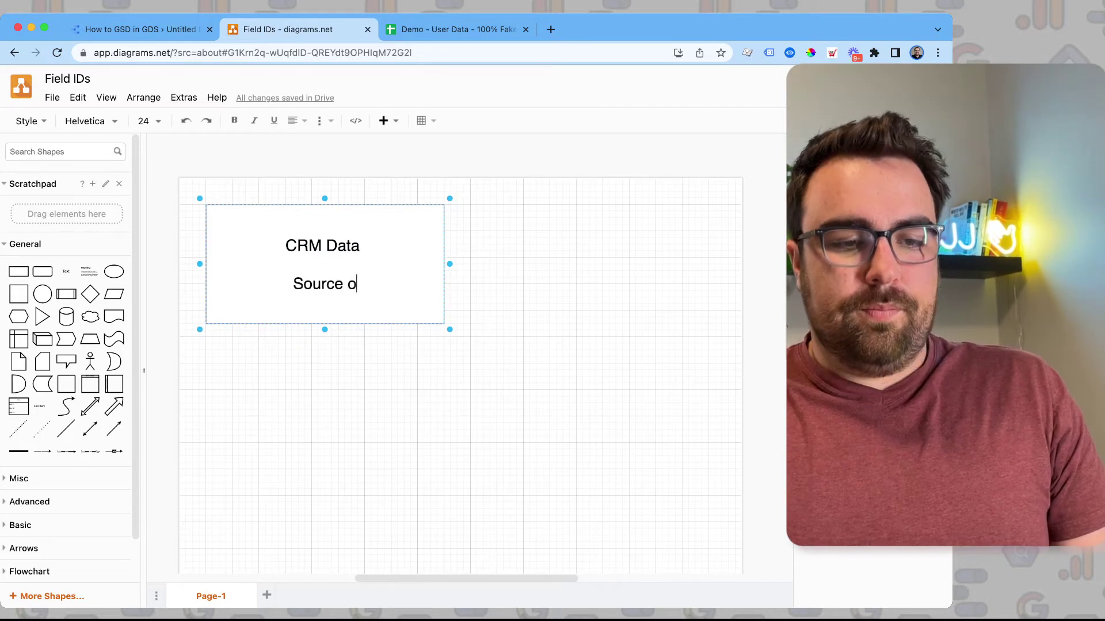
type("f Lead")
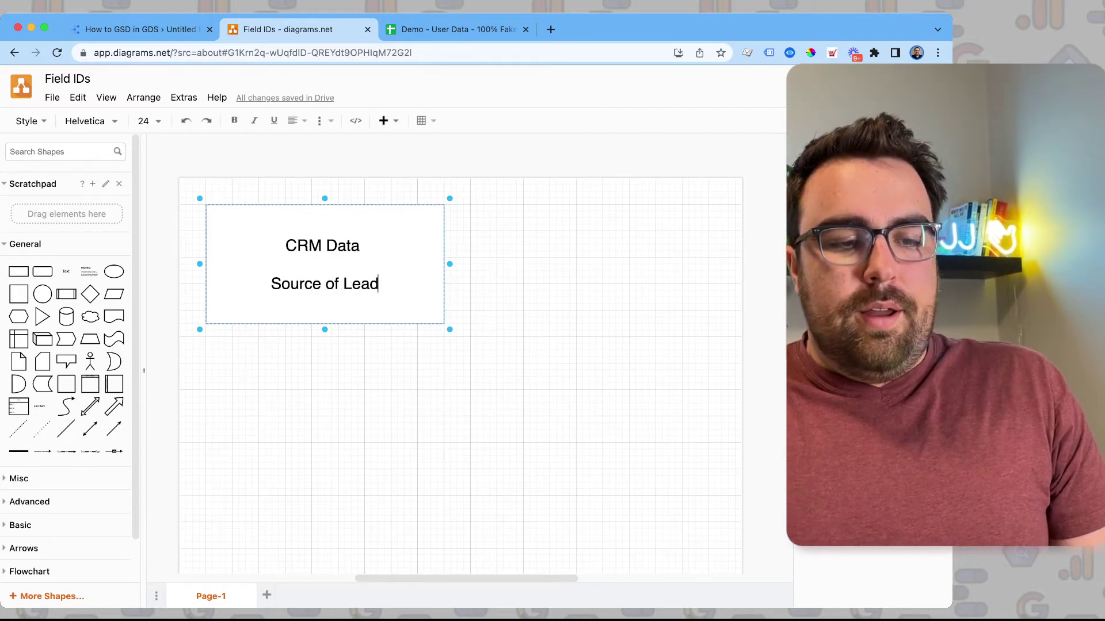
Add the line "Medium/typ of lead" under "Source of Lead" in the CRM Data box.
key("Return")
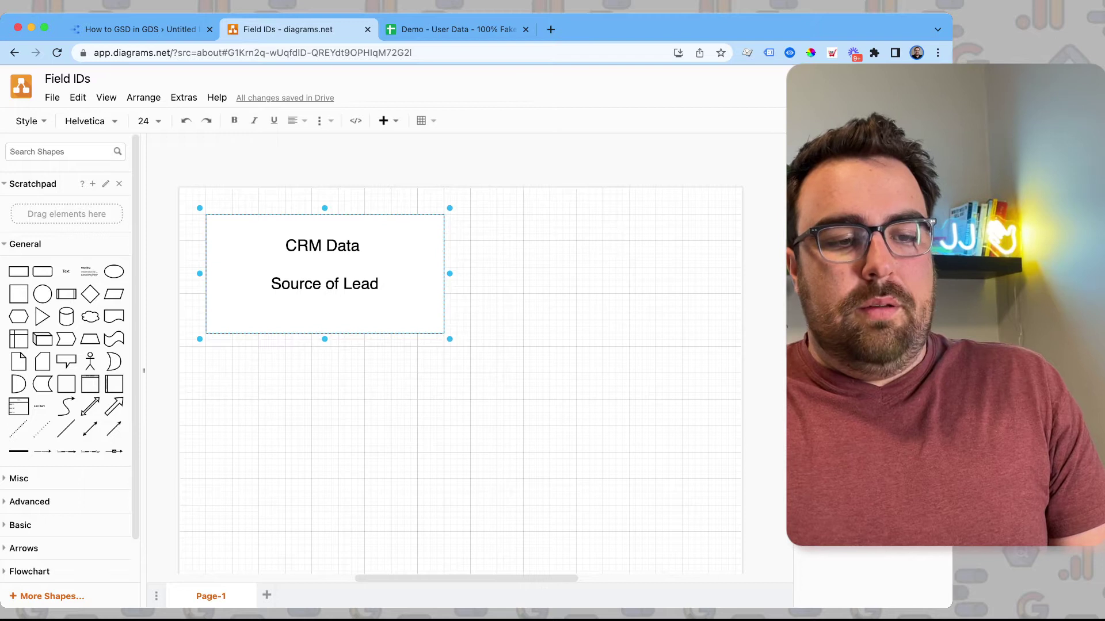
type("MEd")
key("BackSpace")
key("BackSpace")
type("ed")
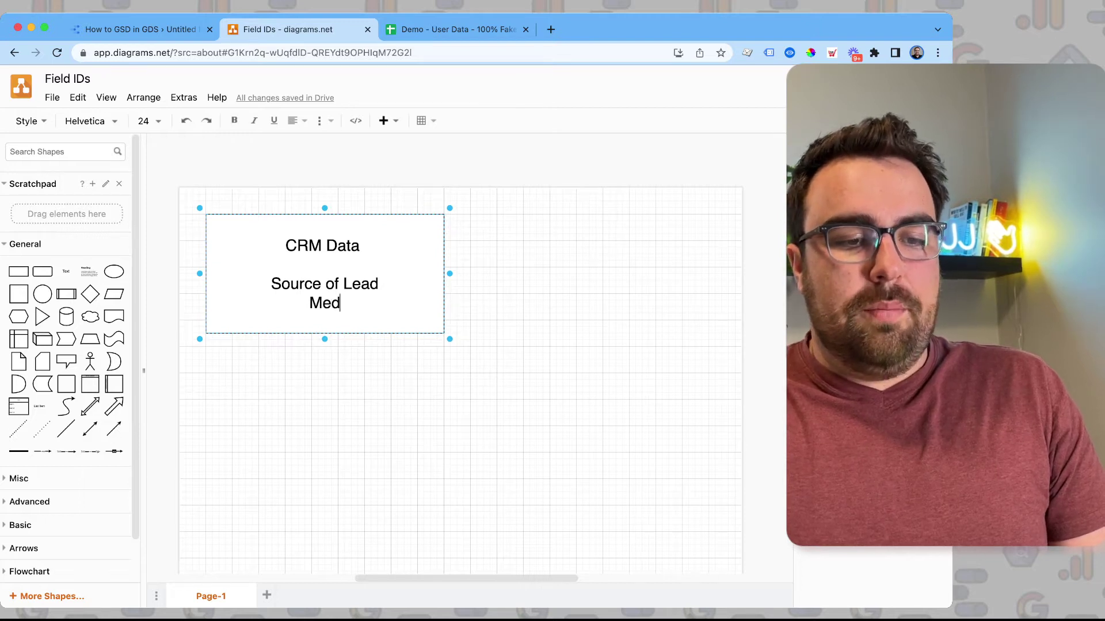
type("ium/ty")
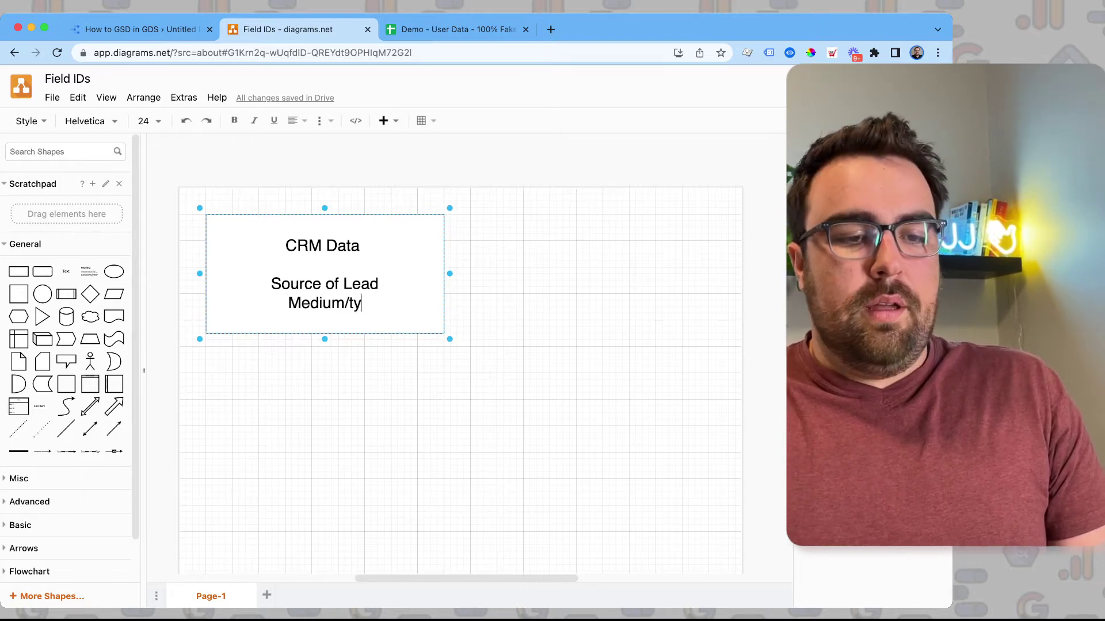
type("p of lead")
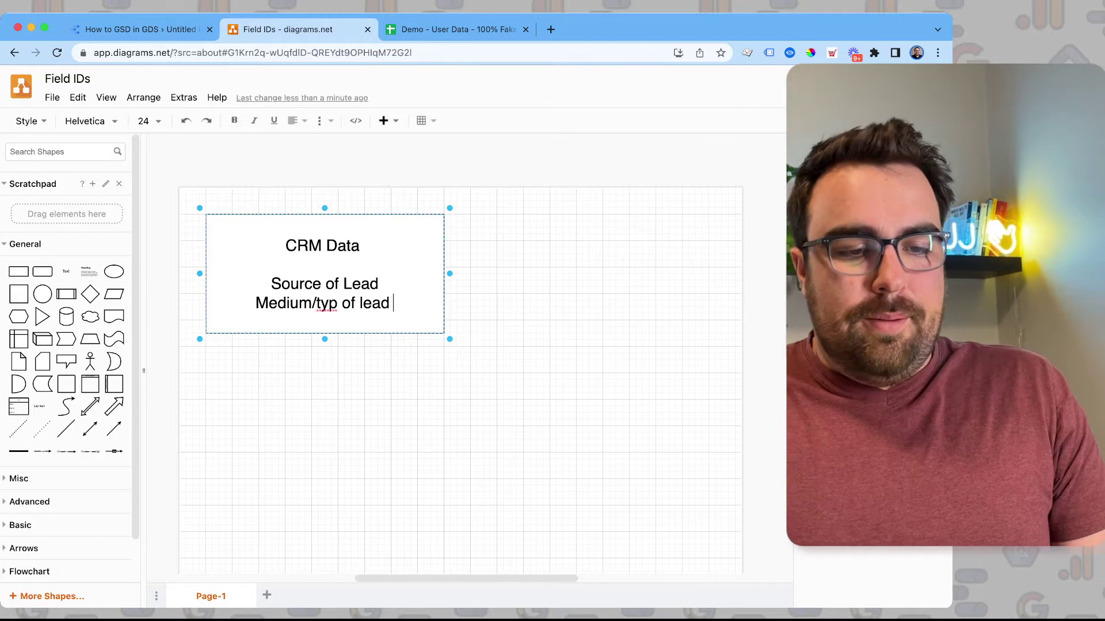
key("Escape")
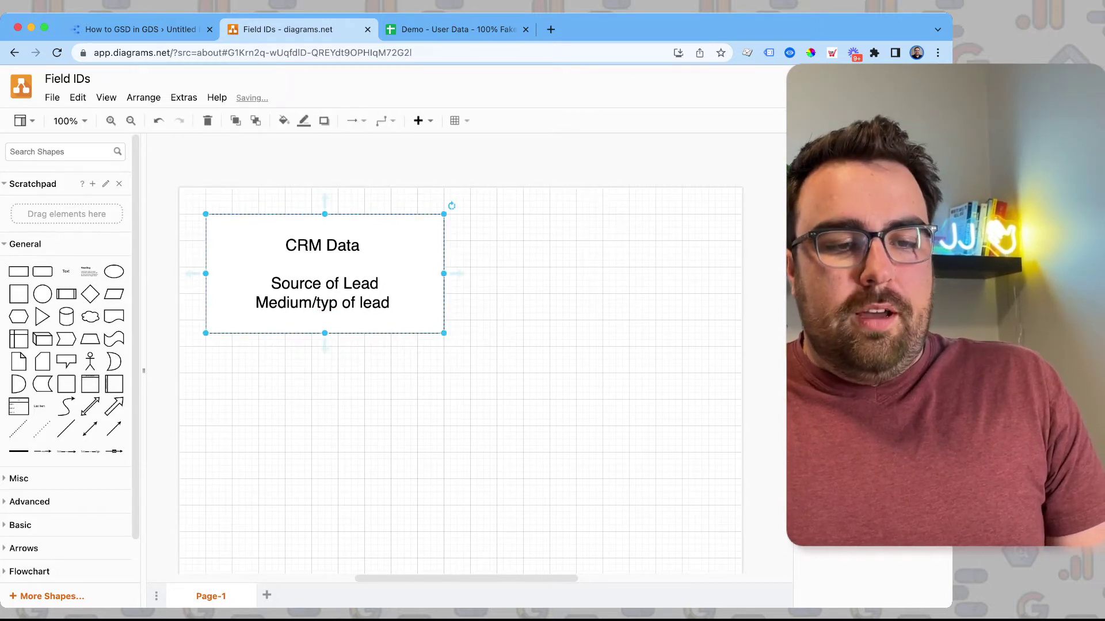
Place a copy of the CRM Data box on its right and retitle the copy "Google Data".
left_click_drag(324, 274, 563, 273)
key("super+v")
double_click(562, 274)
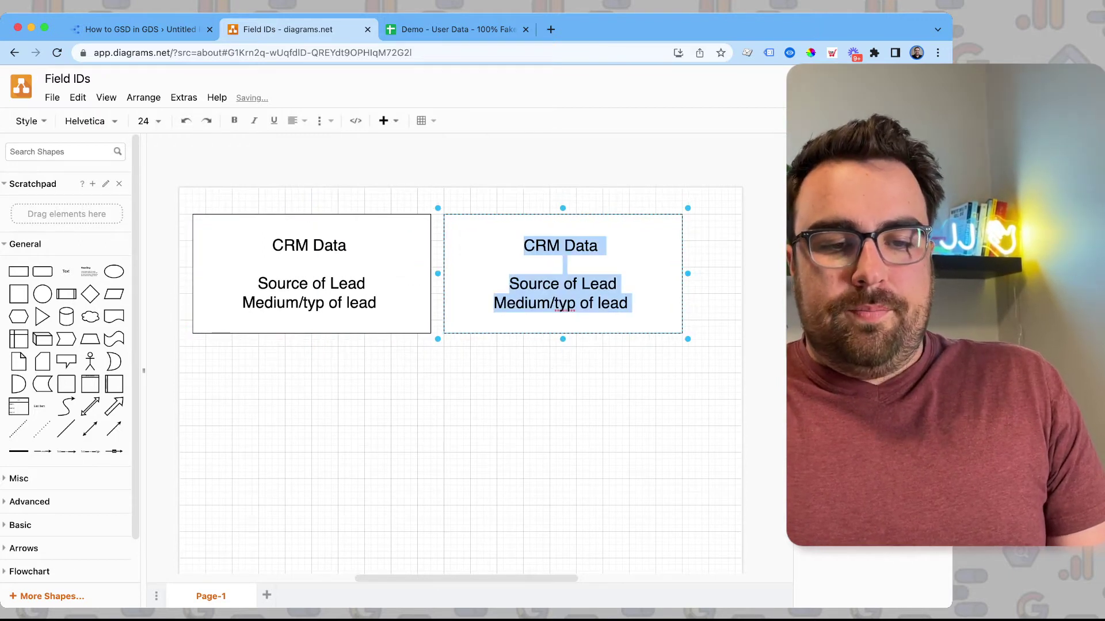
key("Left")
key("alt+shift+Right")
type("Google")
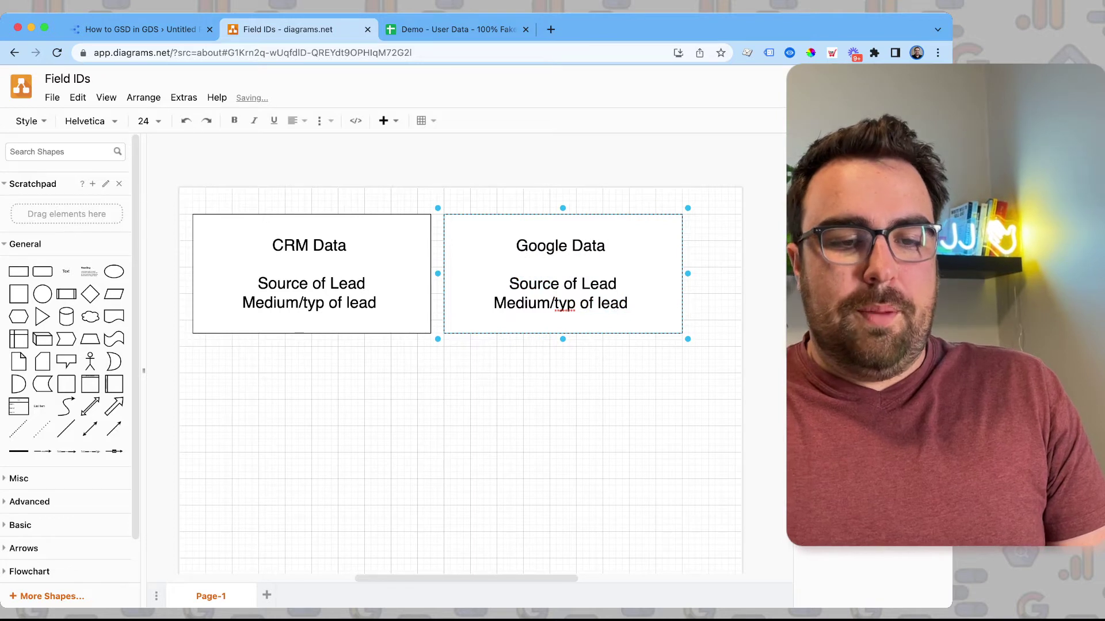
In the Google Data box, change the source line to "Source traffic" and correct "typ" to "type" in the line below.
key("super+shift+Right")
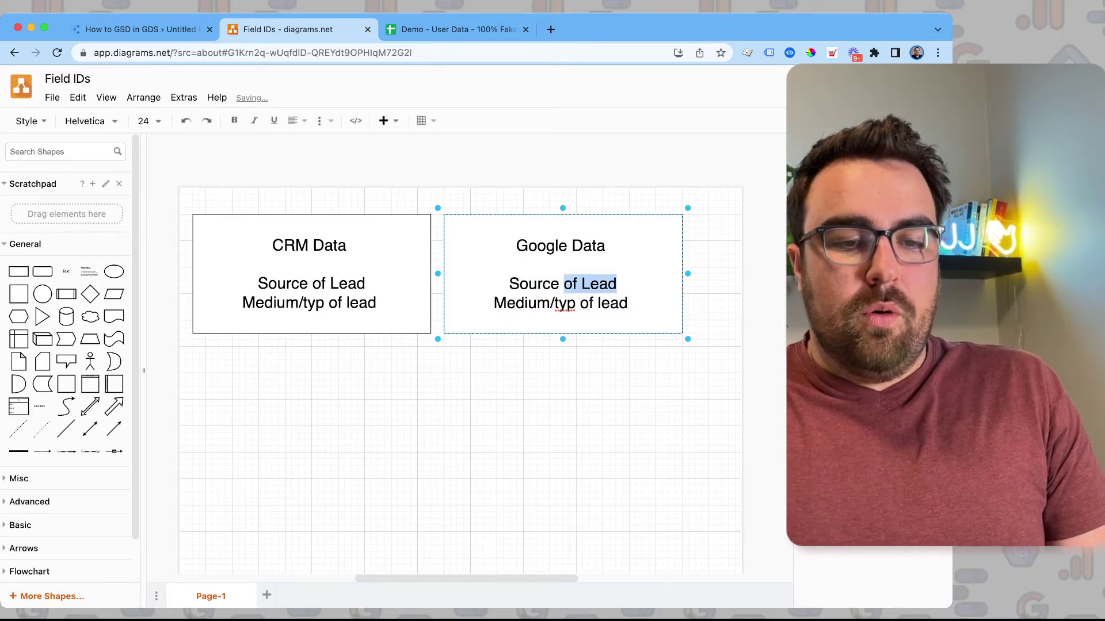
type("traffic")
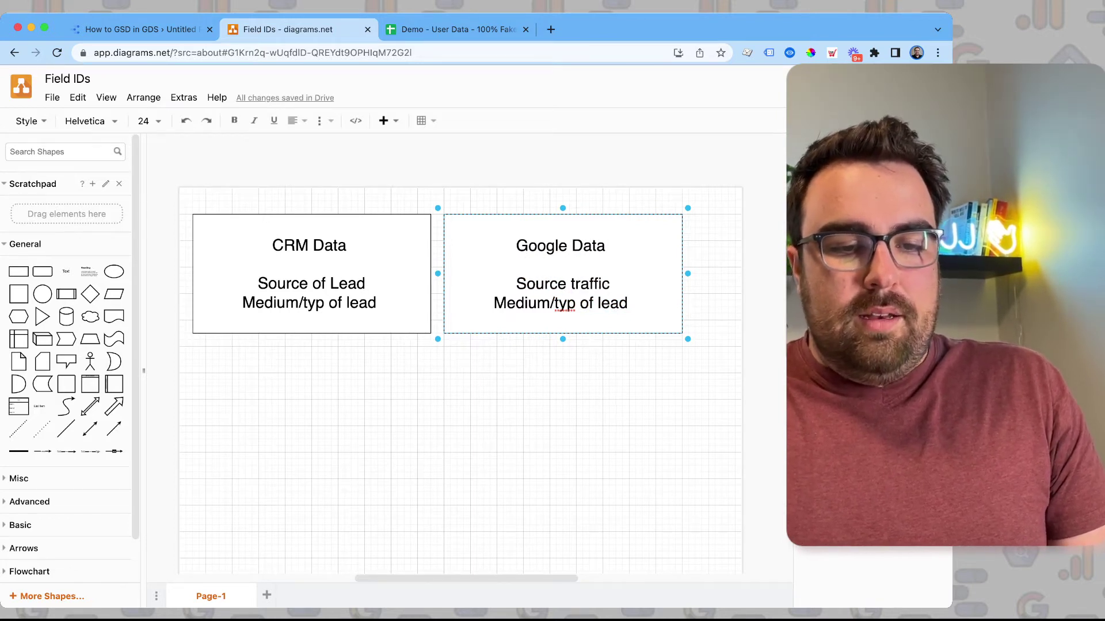
double_click(537, 303)
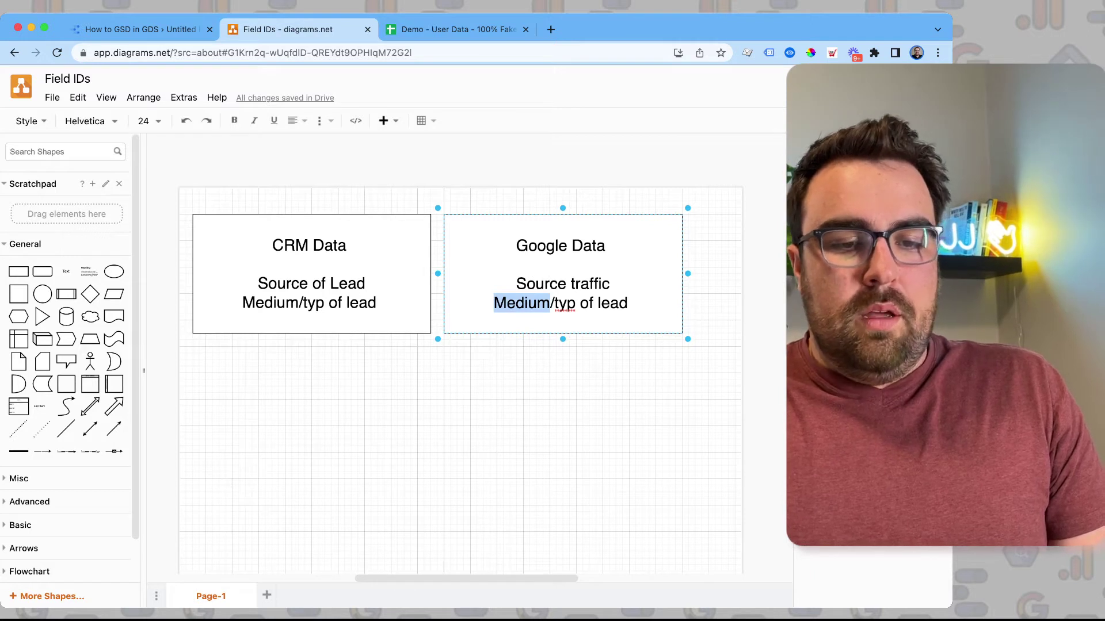
key("Right")
key("Right")
key("Right")
key("Right")
type("e")
key("BackSpace")
key("Right")
type("e")
key("super+Right")
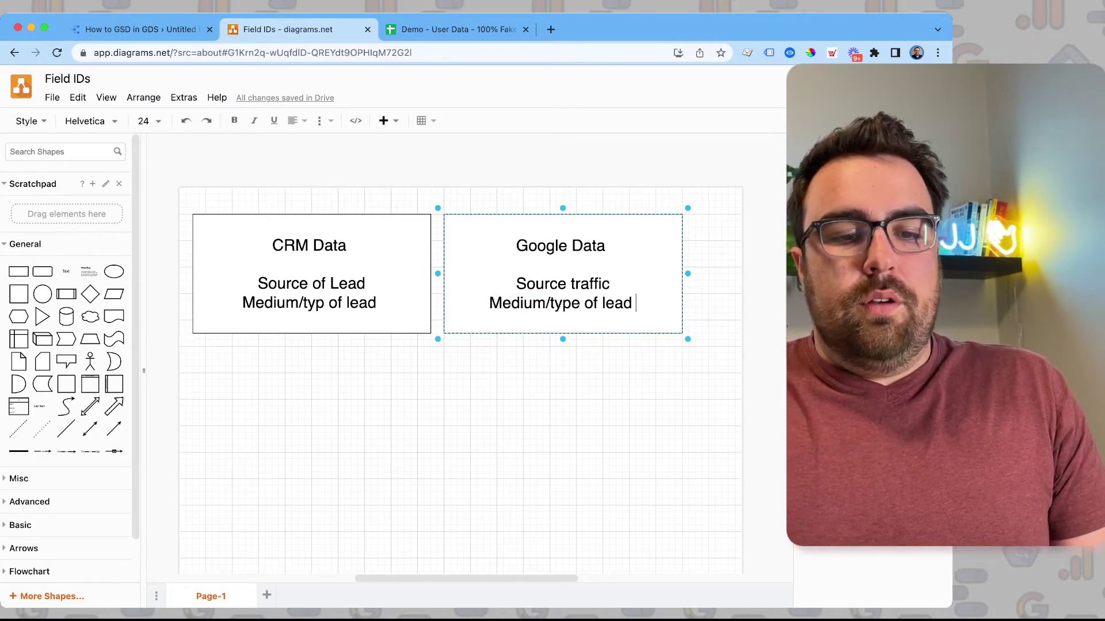
Replace "lead" with "traffic" in the last line of the Google Data box so it reads "Medium/type of traffic".
key("BackSpace")
key("BackSpace")
key("BackSpace")
key("BackSpace")
key("BackSpace")
type("traffi")
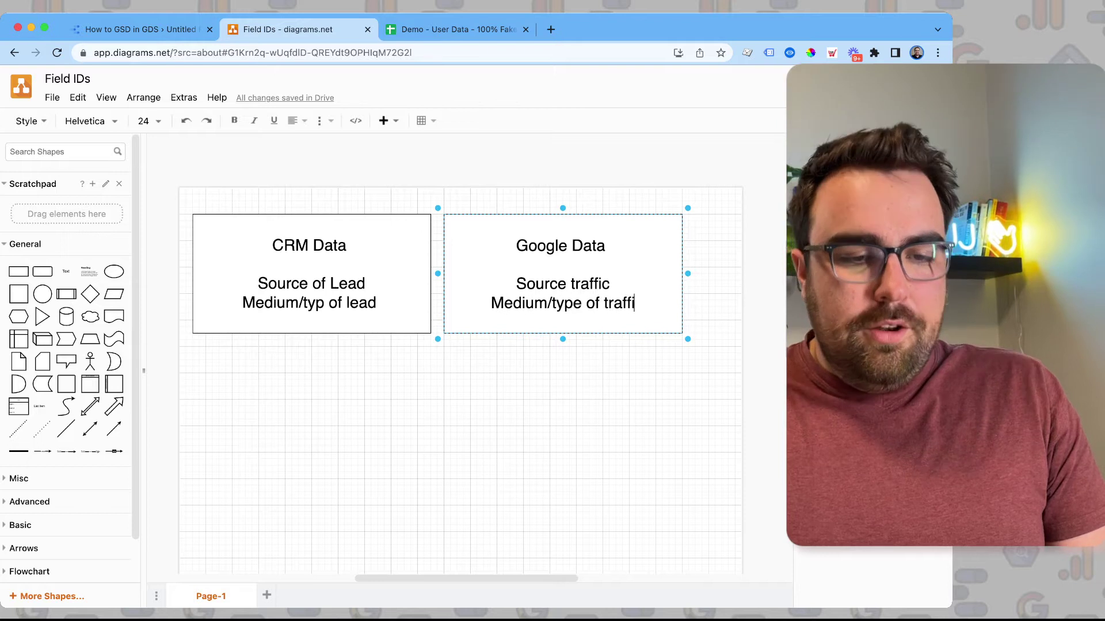
type("c")
left_click(590, 391)
Select both the CRM Data and Google Data boxes and move them down together to free space above them.
left_click_drag(590, 390, 345, 249)
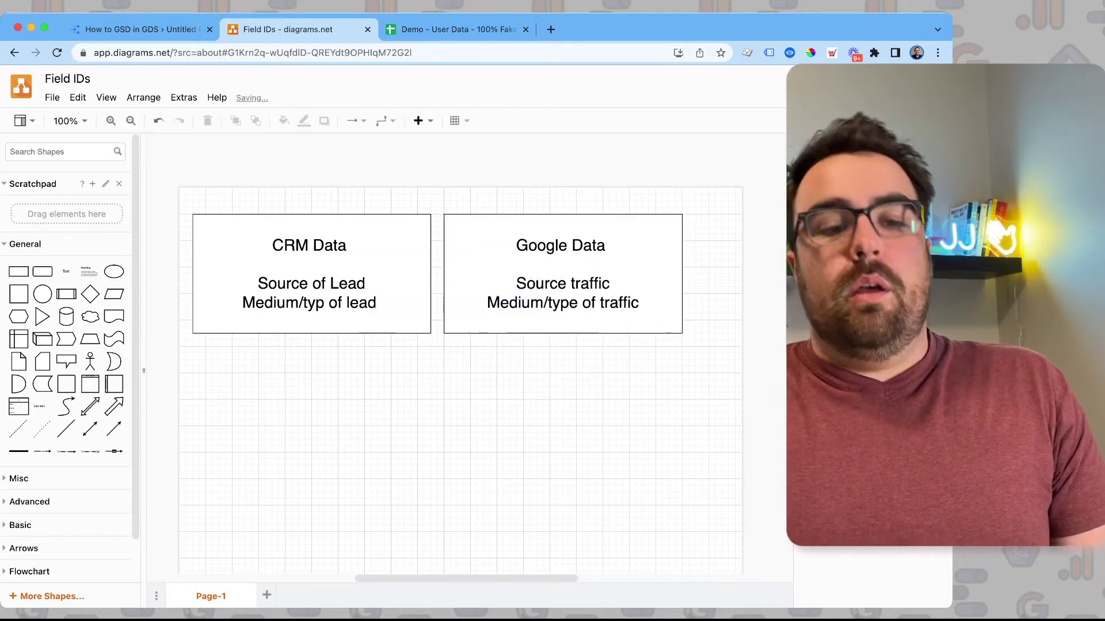
left_click(563, 274)
left_click_drag(745, 195, 176, 388)
left_click_drag(293, 276, 293, 388)
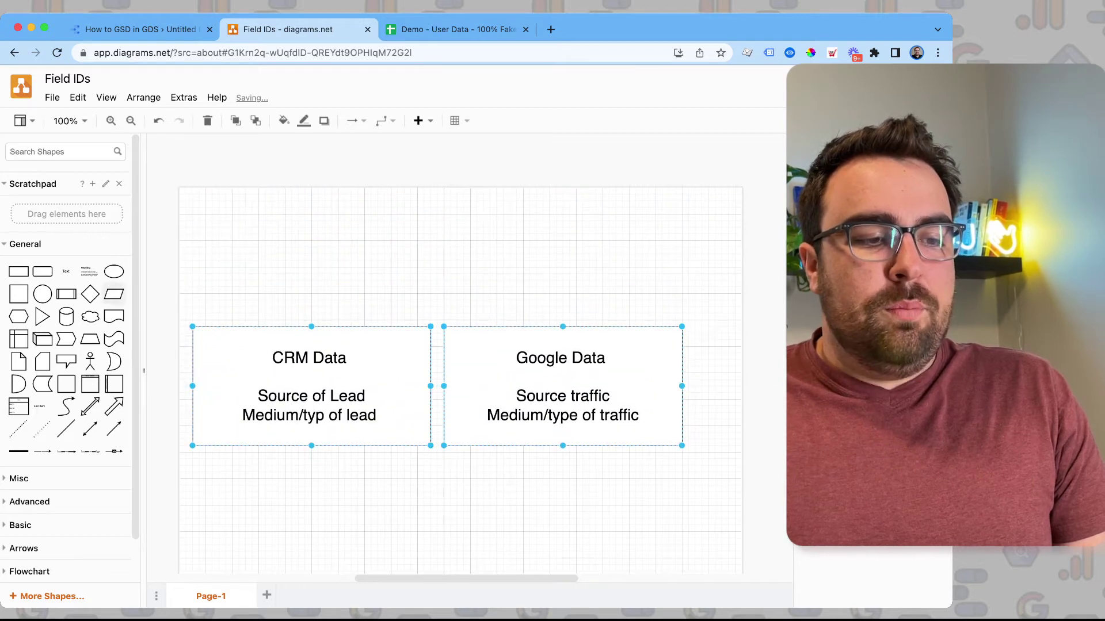
Add a rectangle above the CRM Data box, label it "Source Select" and widen it to hold the label on one line.
left_click_drag(18, 271, 272, 215)
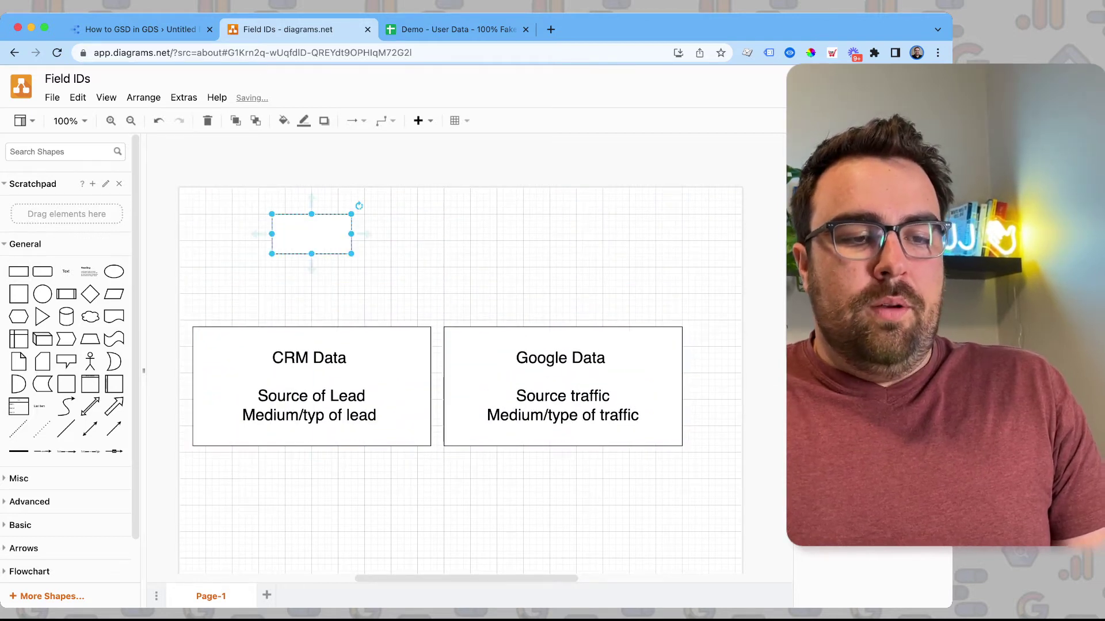
double_click(312, 235)
type("Sou")
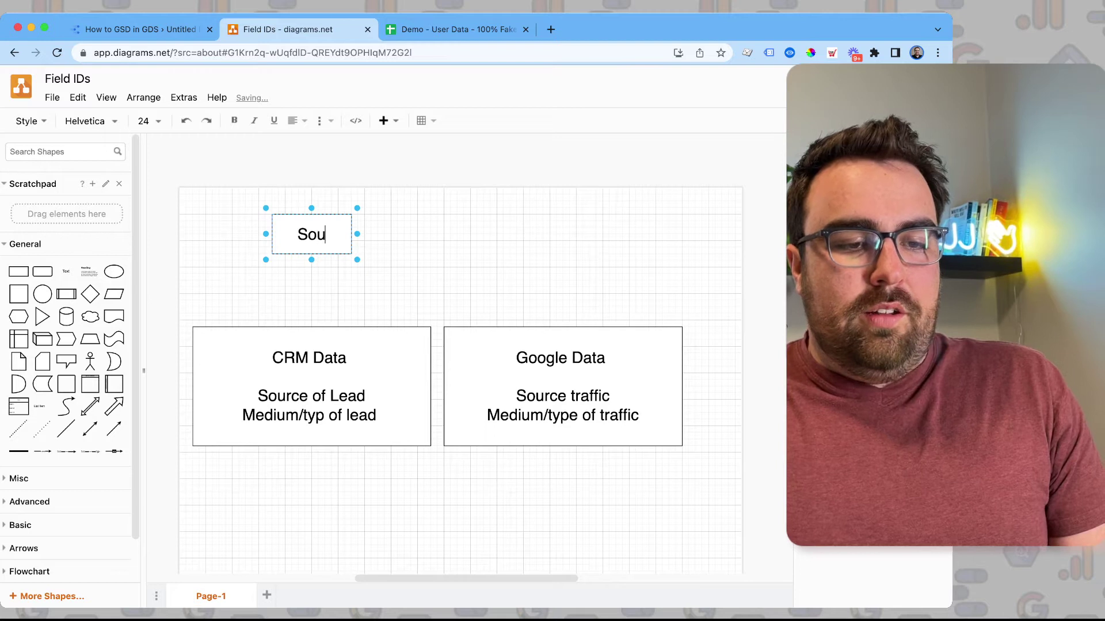
type("rce Select")
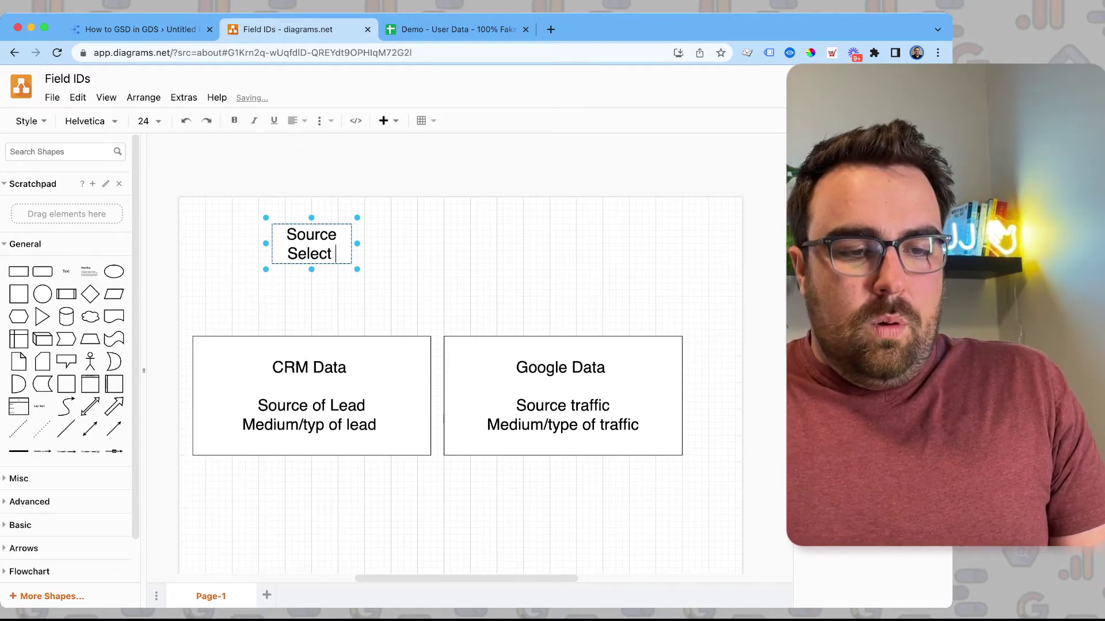
key("Escape")
key("Return")
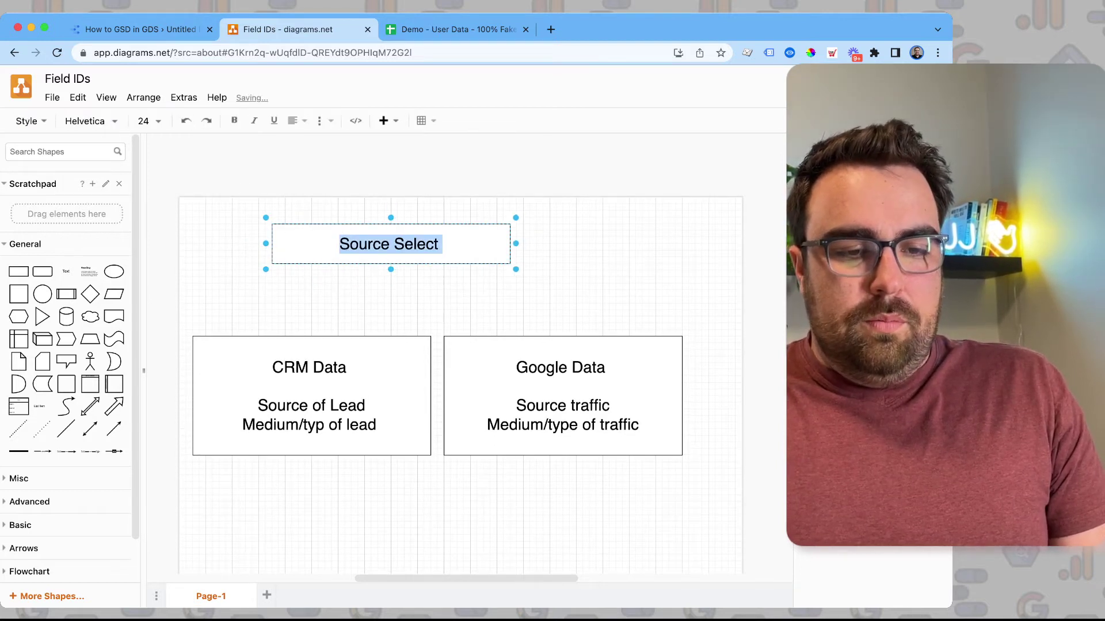
key("BackSpace")
key("super+z")
key("Escape")
key("Right")
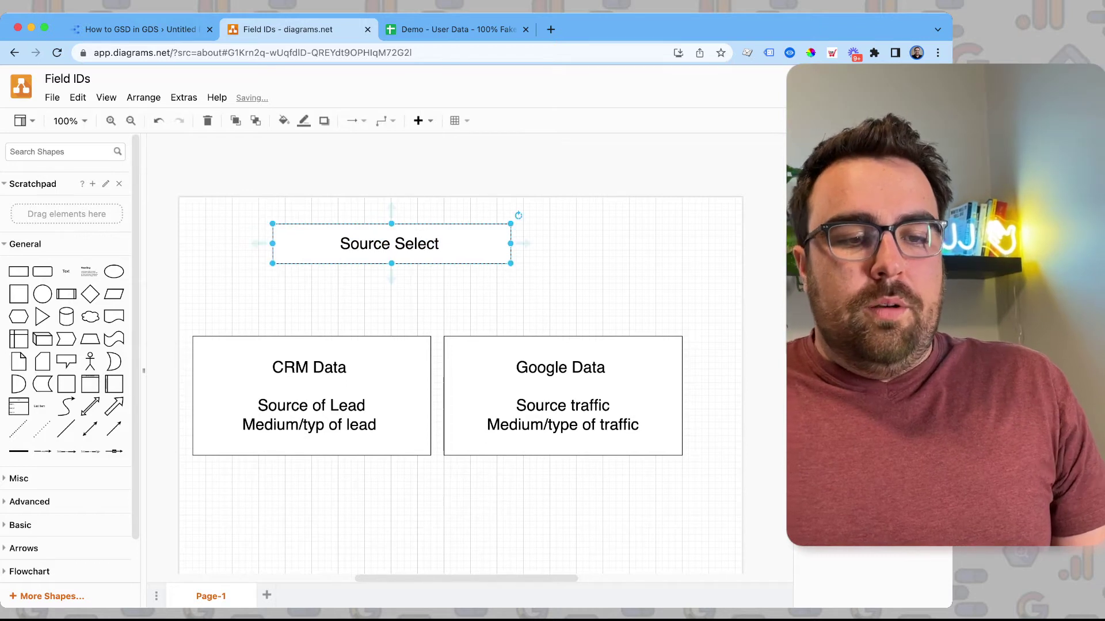
Append a 👇 emoji to the "Source Select" label.
key("Return")
key("Right")
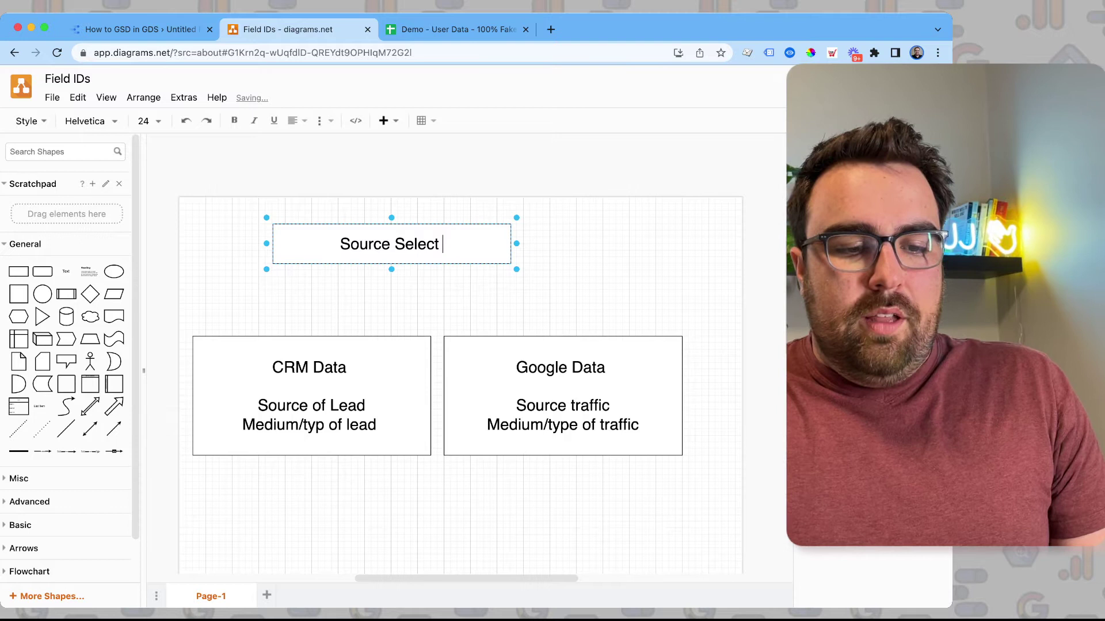
type("👇")
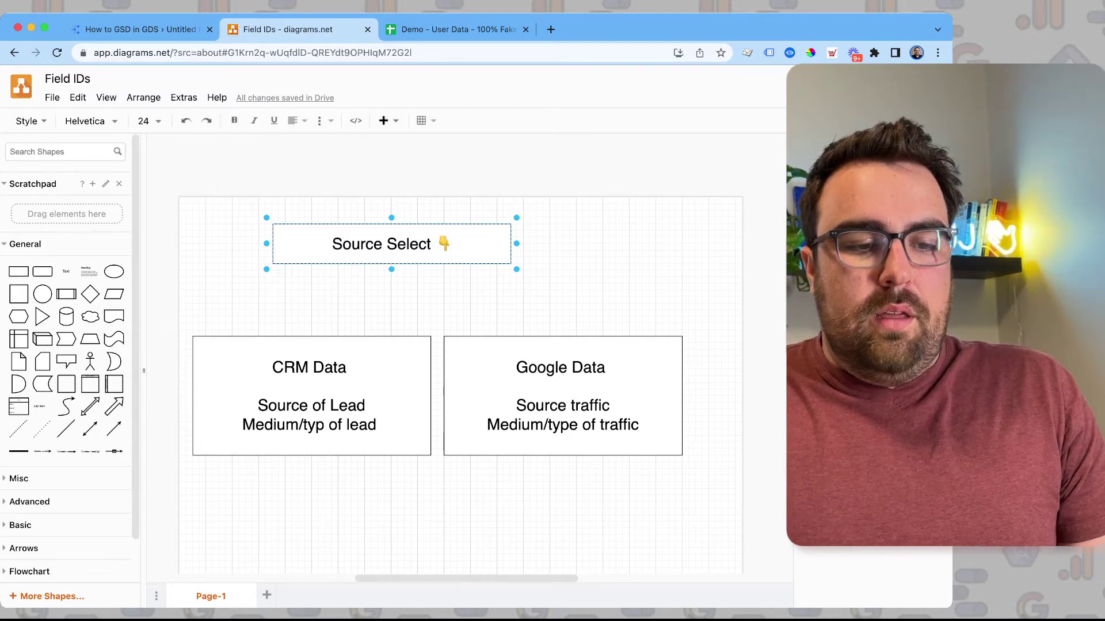
Connect the Source Select box to the Google Data box with an arrow and move Source Select directly above Google Data.
left_click_drag(391, 255, 510, 334)
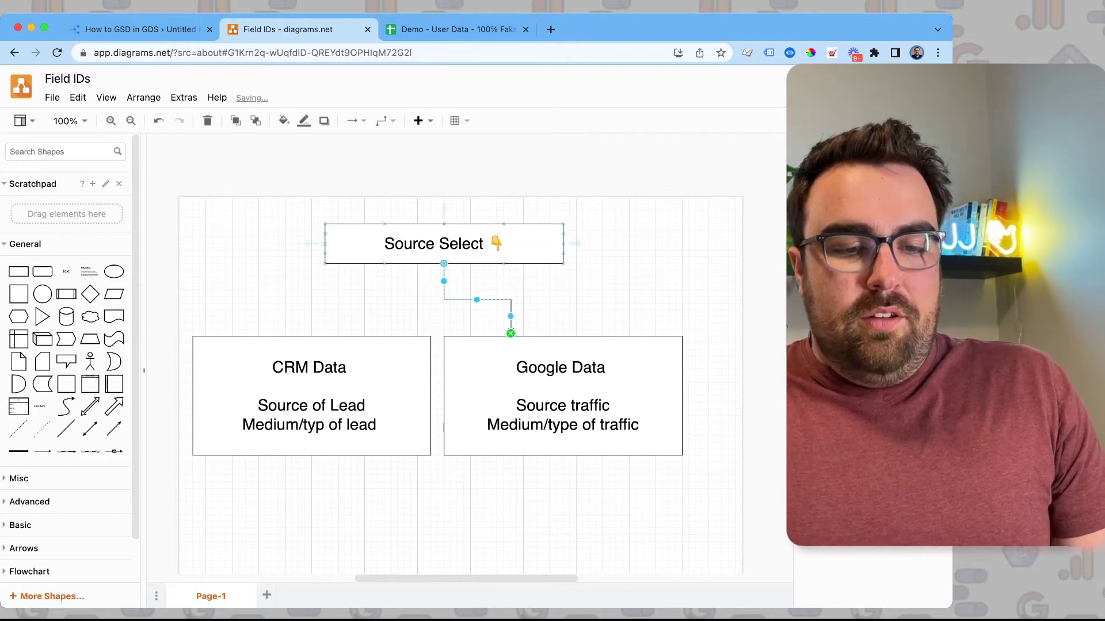
left_click_drag(444, 244, 563, 257)
left_click(345, 380)
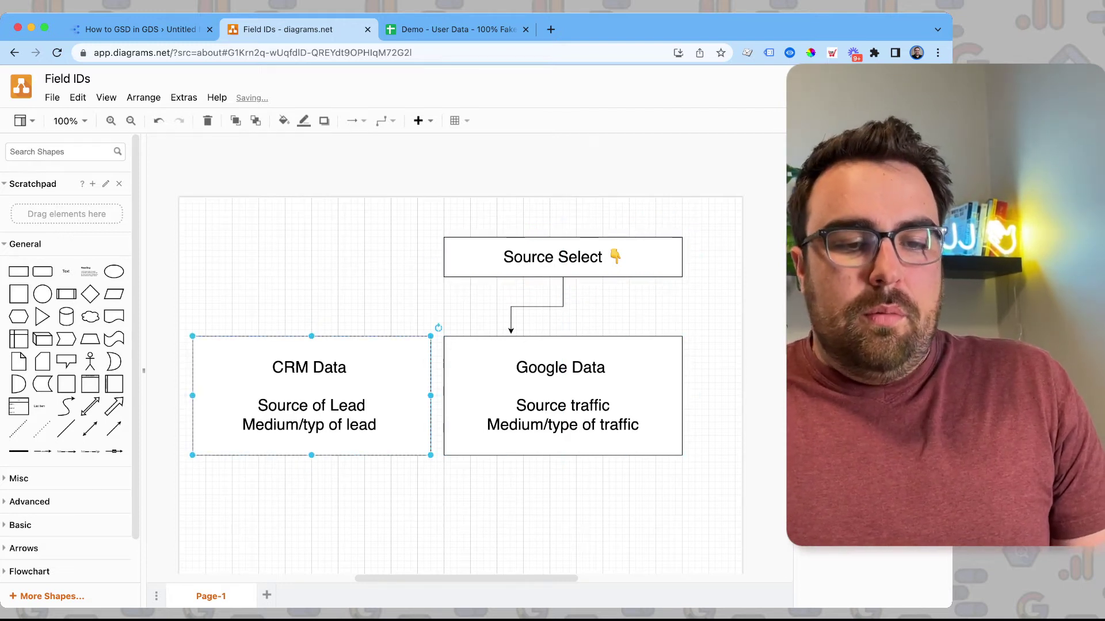
key("super+Tab")
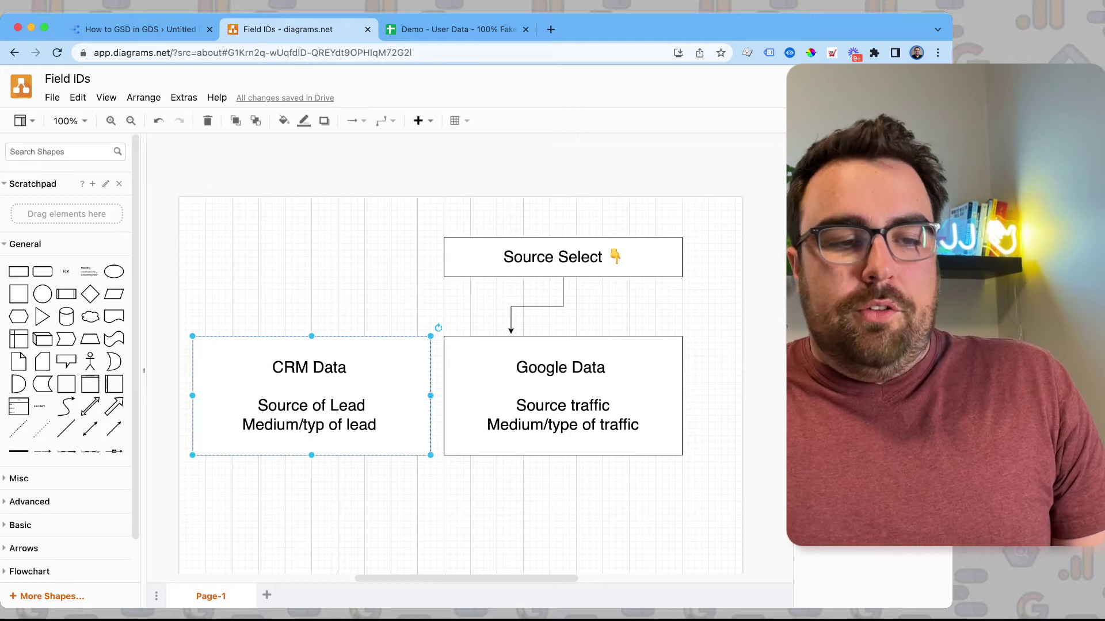
Center the Source Select box above the two data boxes and delete its arrow to Google Data.
left_click_drag(553, 259, 427, 238)
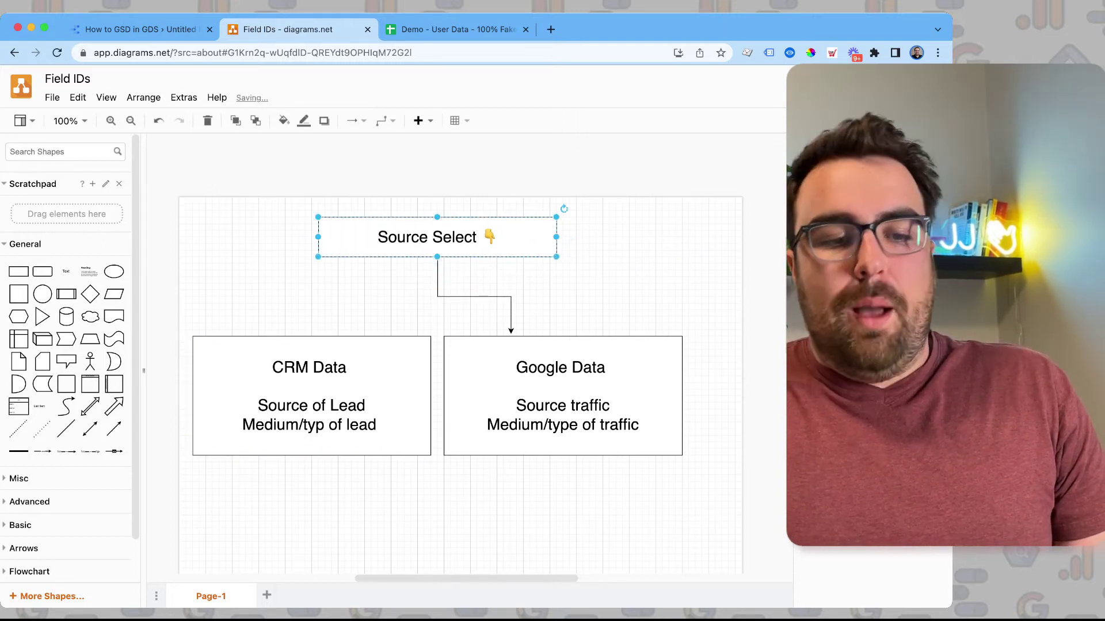
left_click(474, 297)
key("BackSpace")
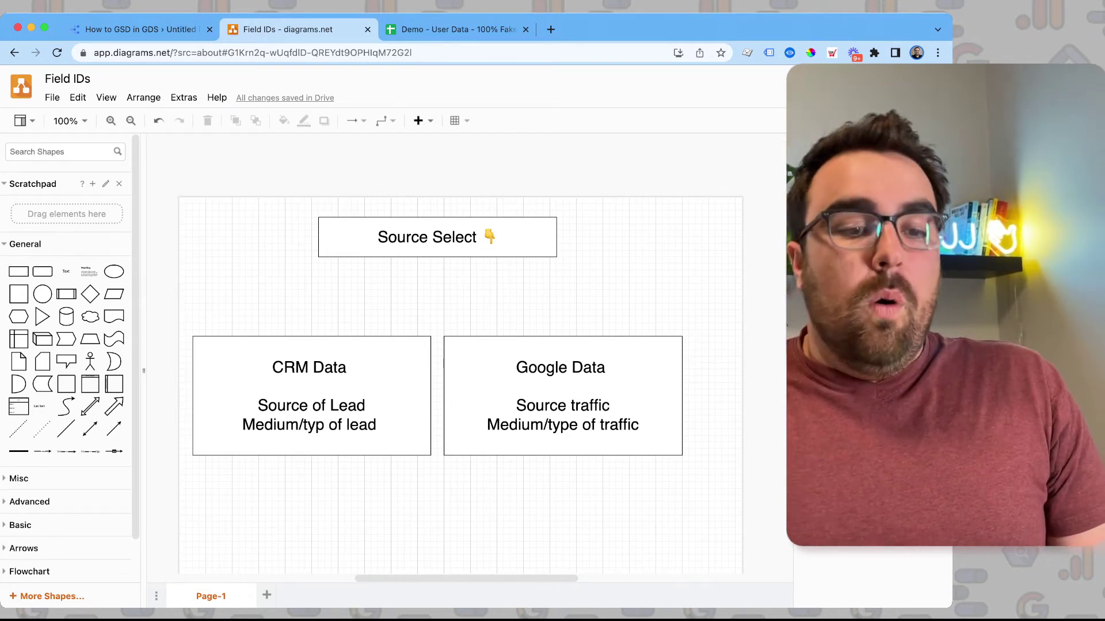
left_click(437, 237)
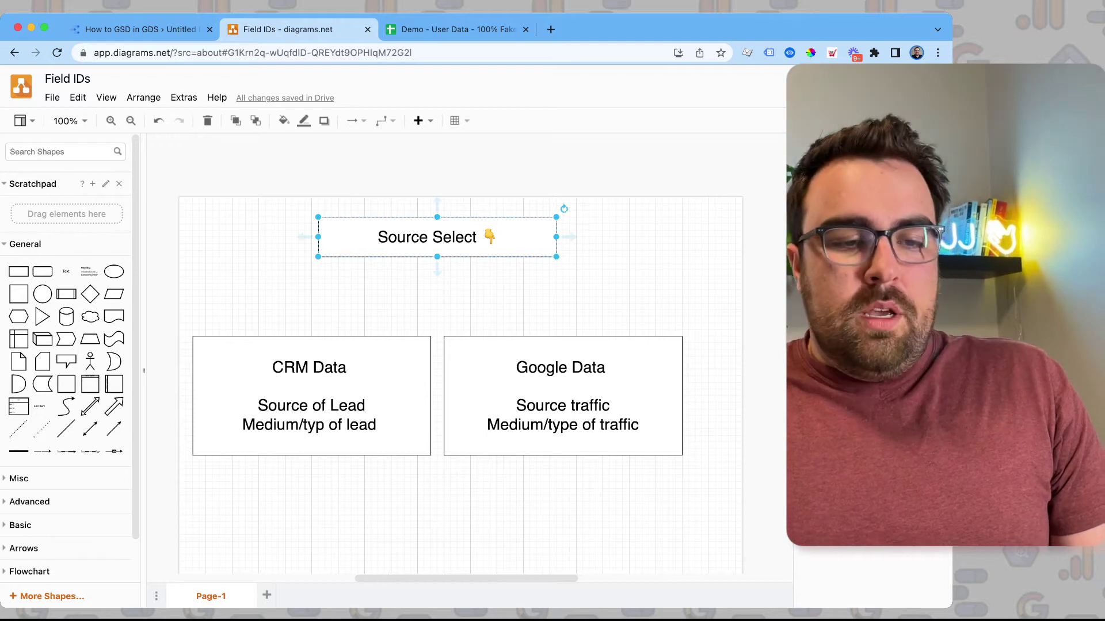
left_click(437, 237)
left_click(562, 396)
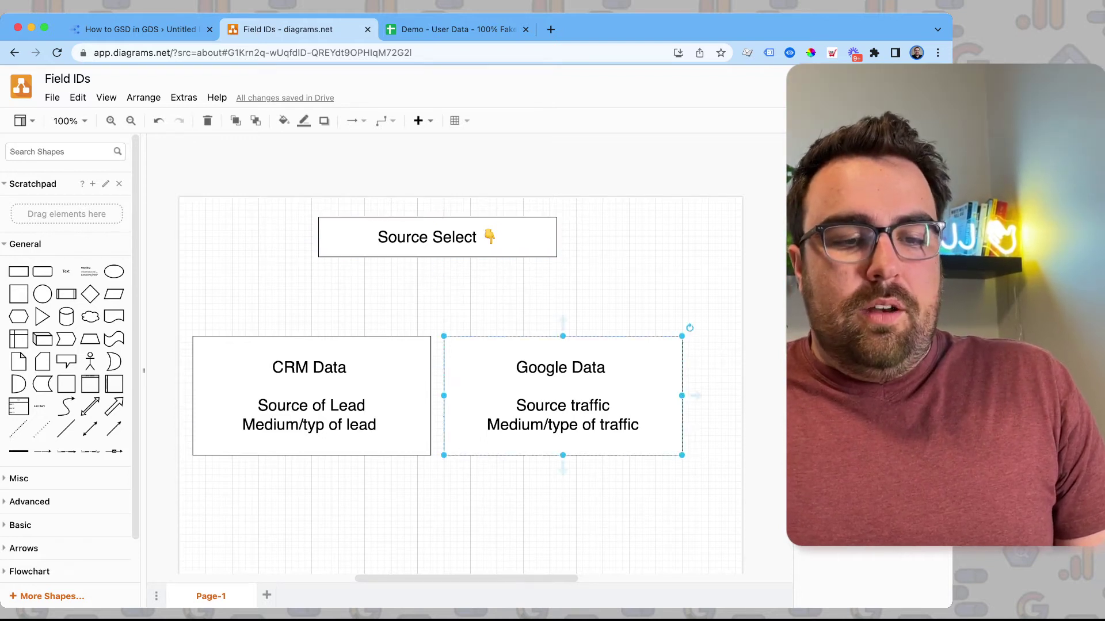
left_click(311, 396)
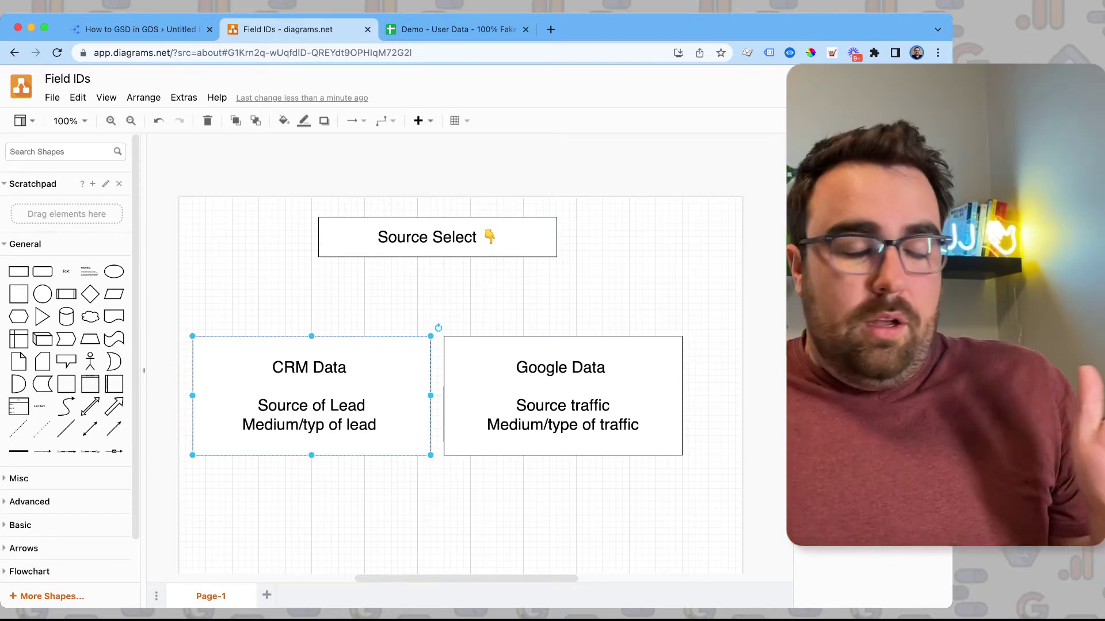
scroll(460, 374, "down", 2)
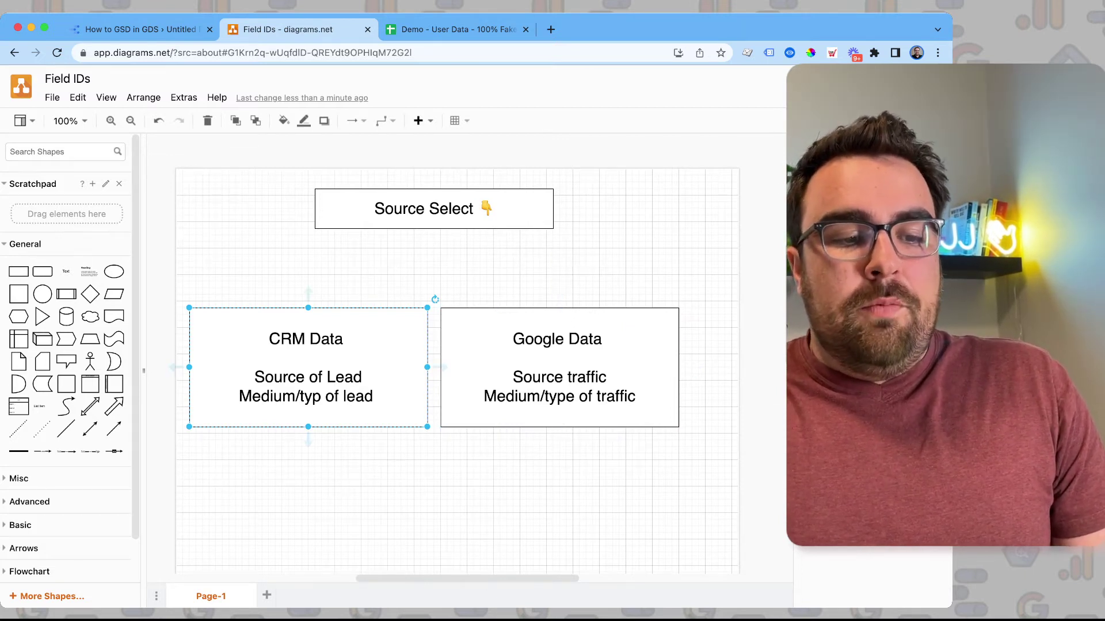
Append the field ID placeholder "{{123}}" to the "Source of Lead" line in the CRM Data box.
double_click(322, 377)
left_click(322, 377)
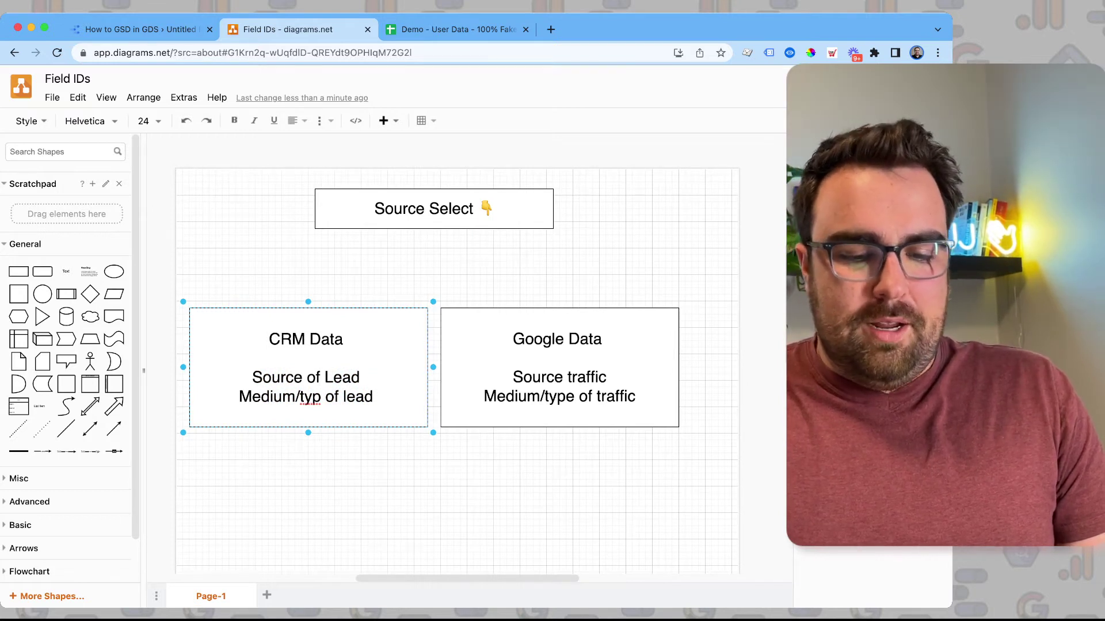
type("{{123")
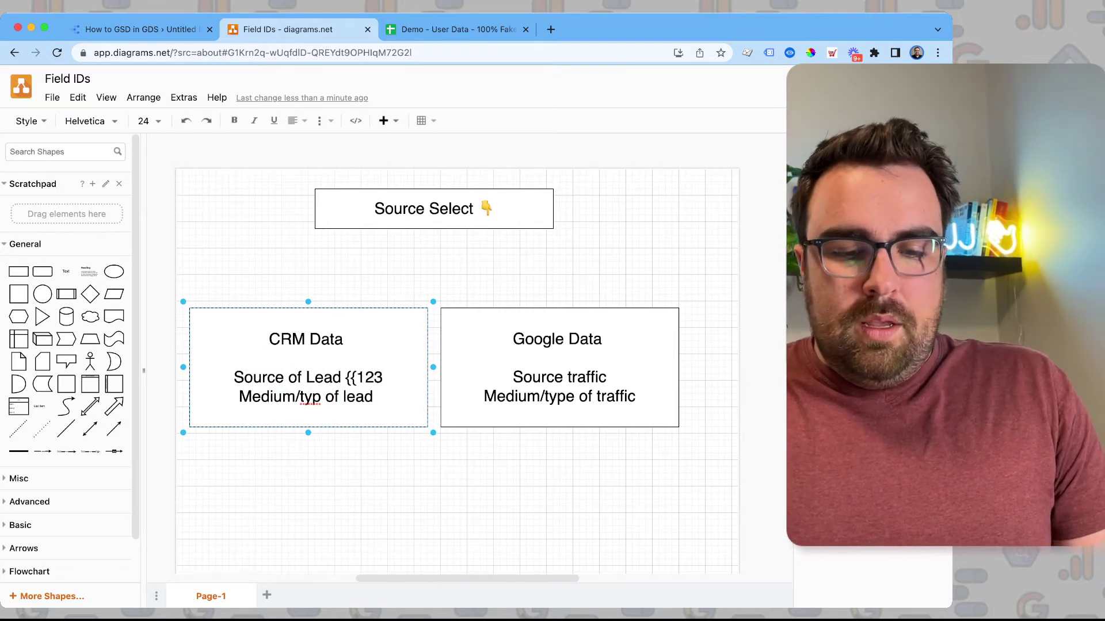
type("}}")
Append "{{123}}" to the "Source traffic" line in the Google Data box and move the Source Select box down close above both data boxes.
double_click(608, 378)
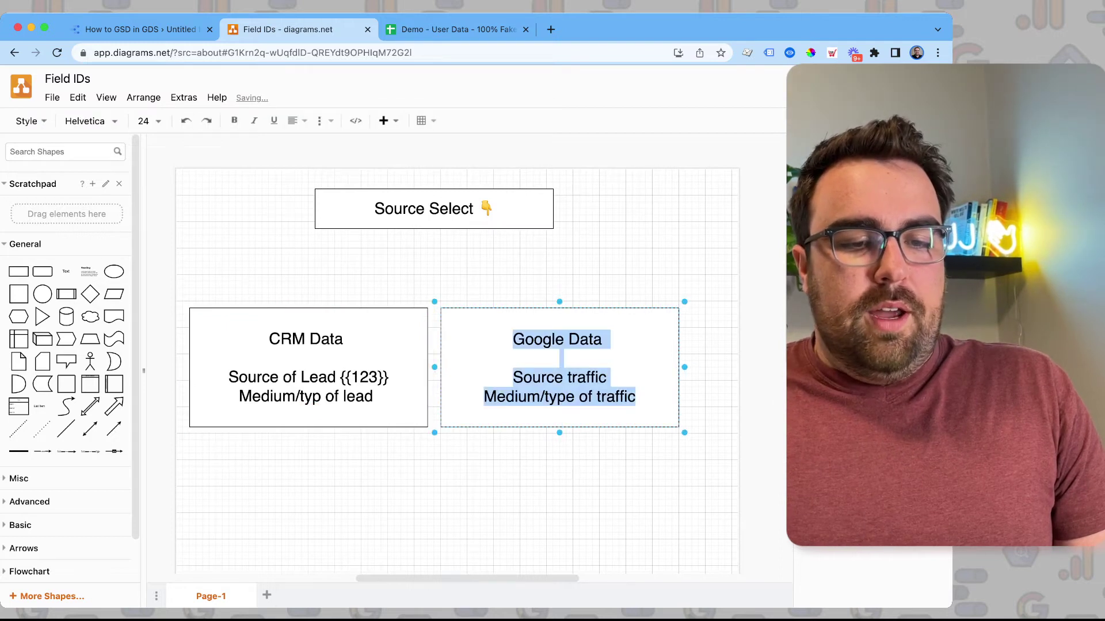
double_click(609, 377)
type("{{123")
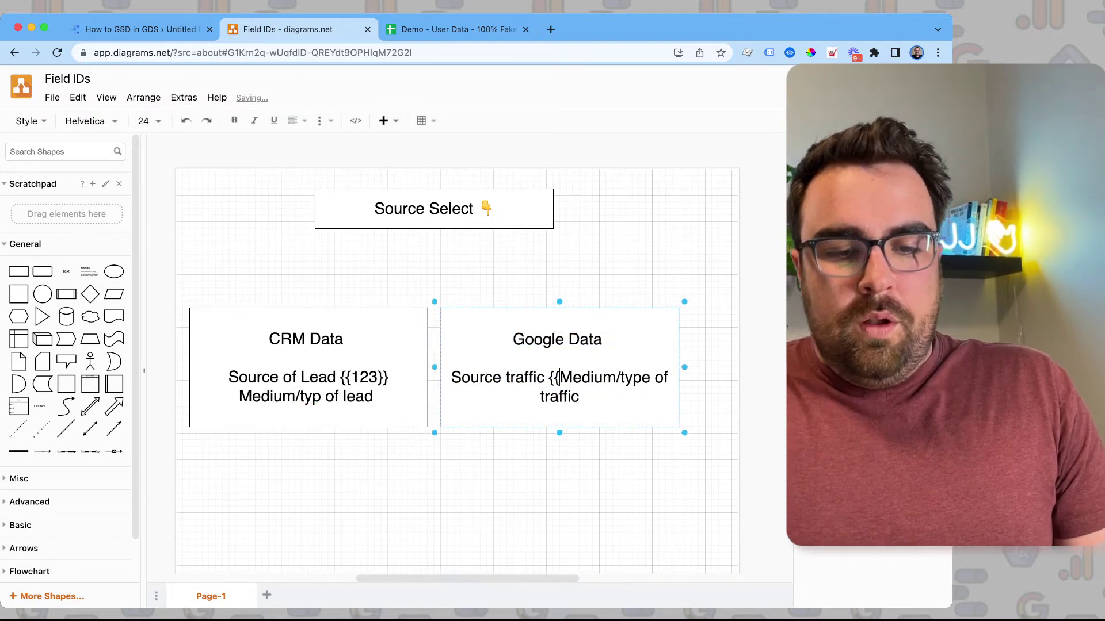
type("}}")
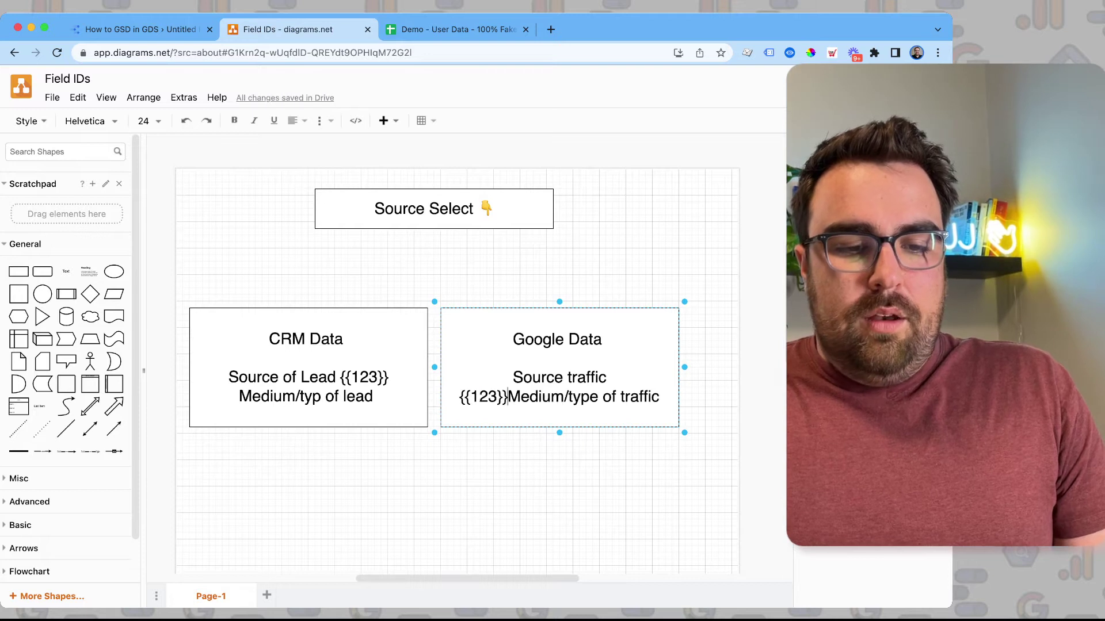
key("Return")
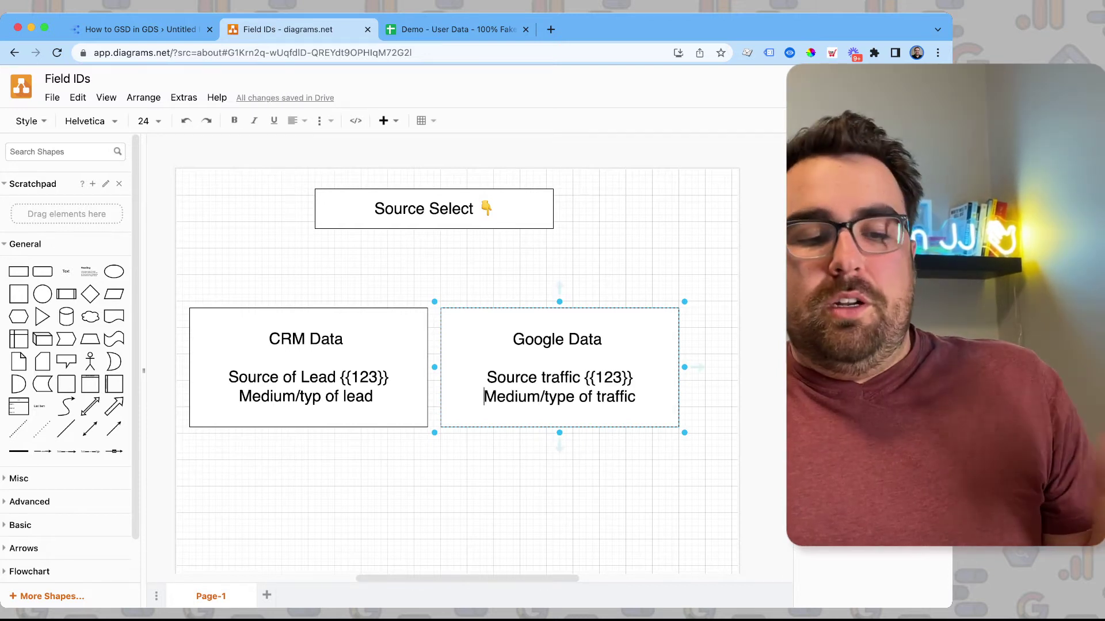
left_click_drag(434, 209, 434, 275)
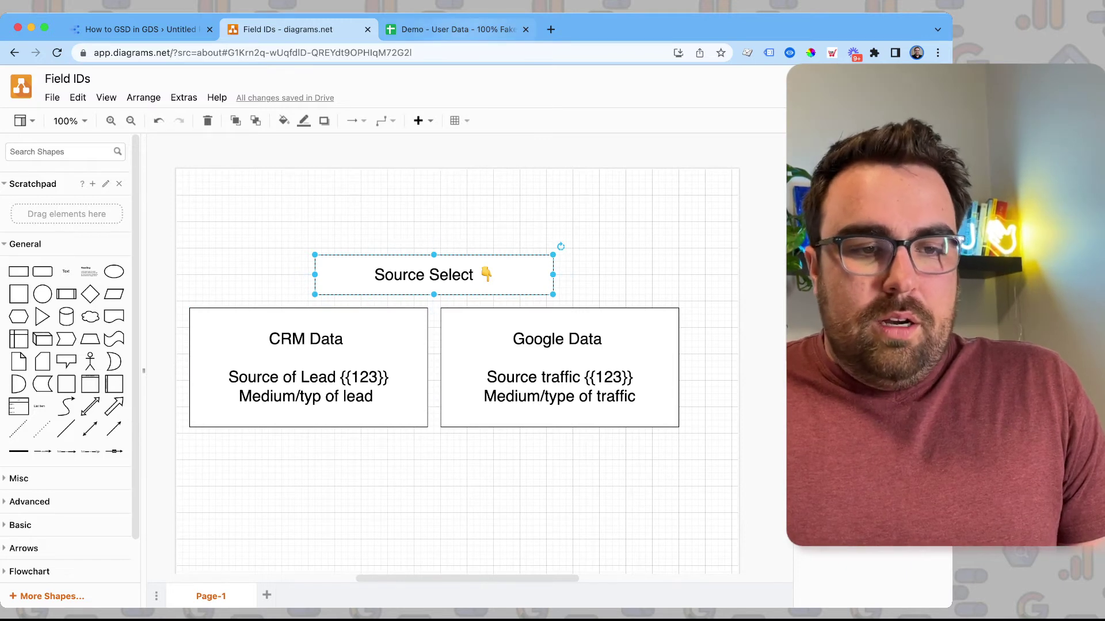
Switch to the Demo - User Data spreadsheet and examine its columns, especially Source of Traffic and Type of Traffic.
key("ctrl+Tab")
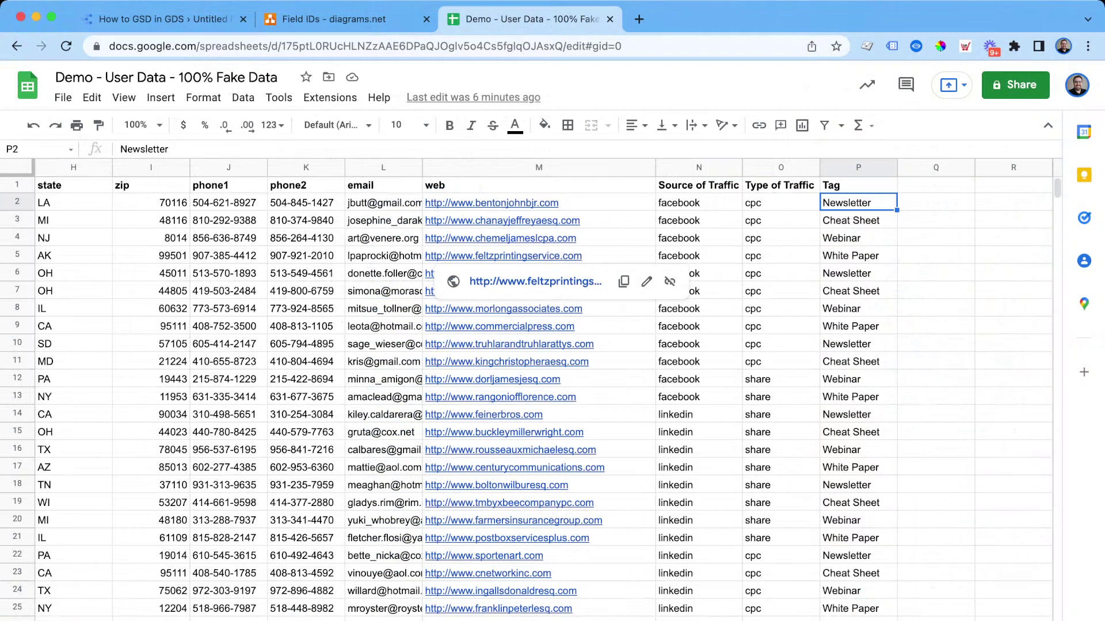
left_click(936, 238)
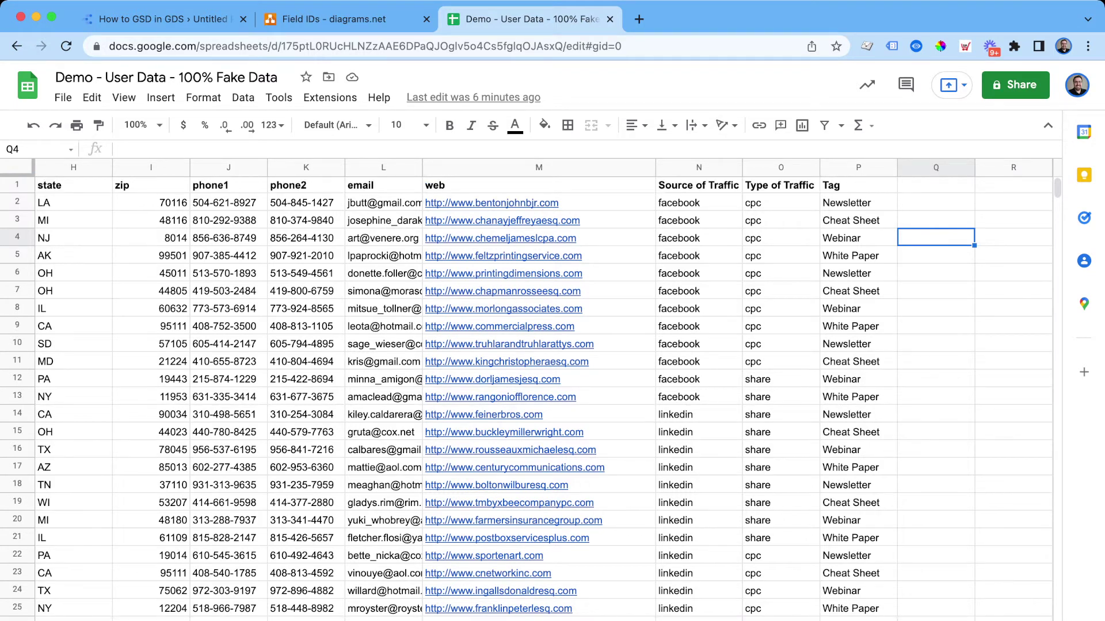
scroll(538, 391, "left", 10)
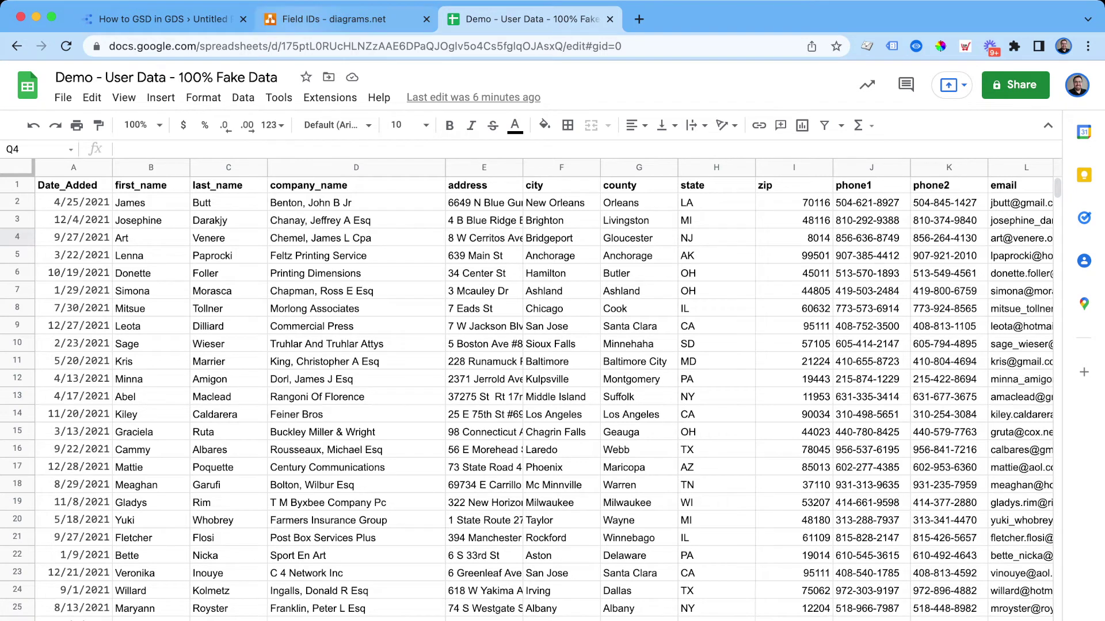
scroll(544, 391, "right", 6)
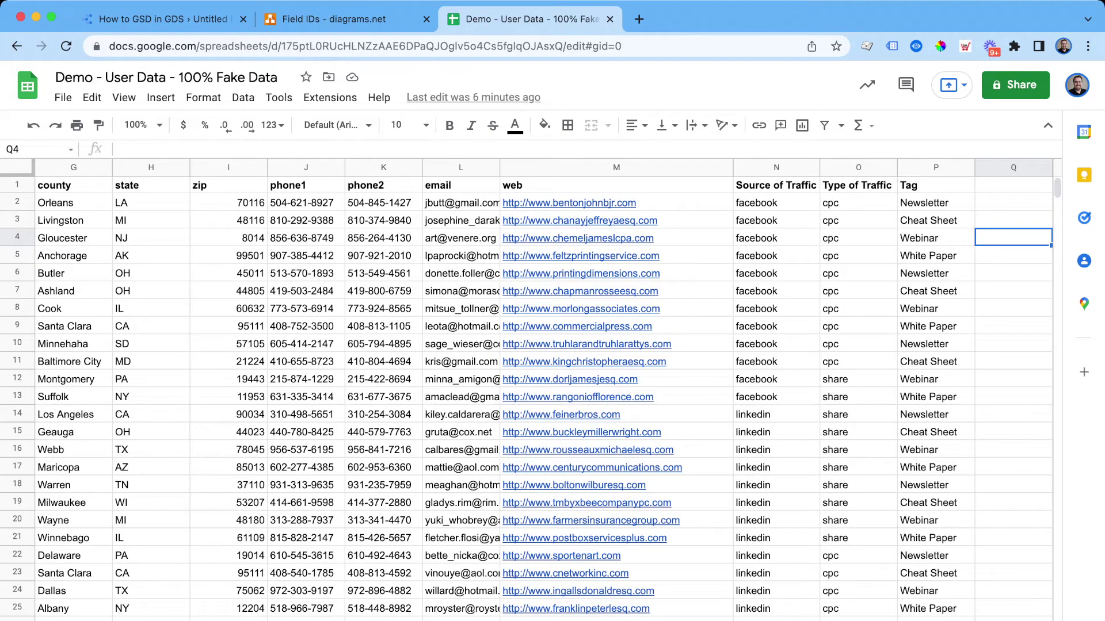
left_click_drag(776, 185, 776, 485)
left_click_drag(858, 185, 858, 432)
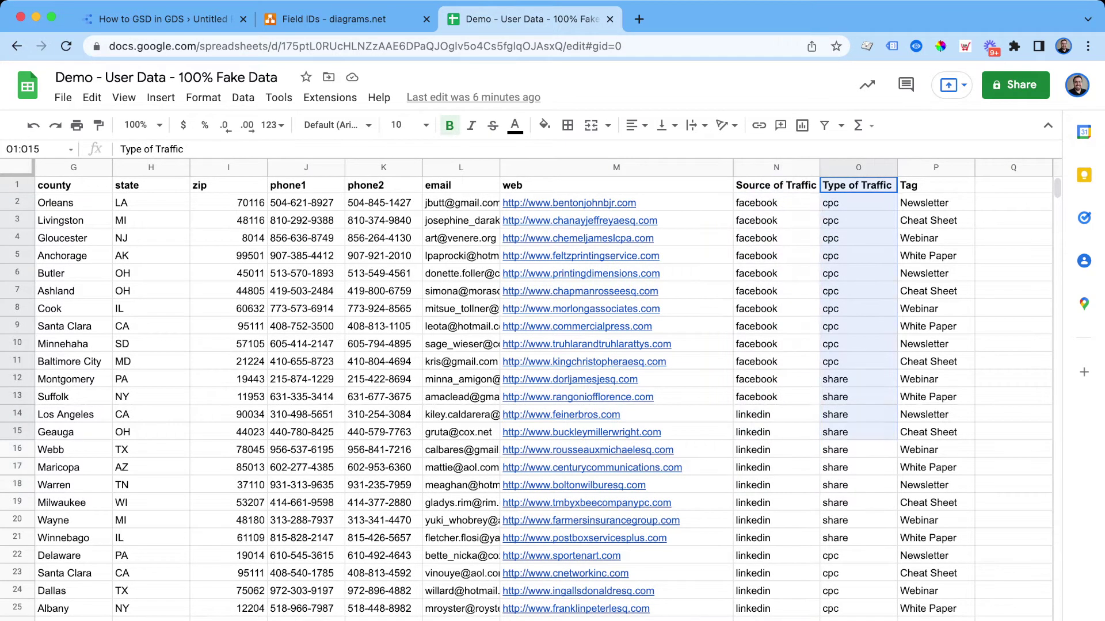
left_click_drag(776, 256, 776, 344)
left_click_drag(858, 290, 858, 397)
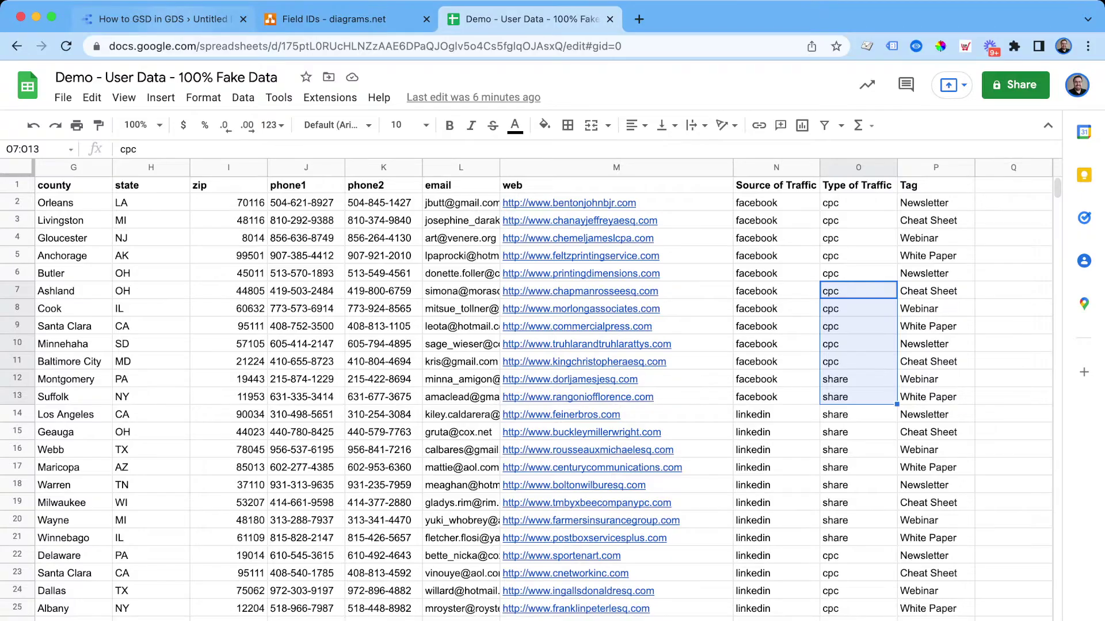
Switch to the "How to GSD in GDS" report, add a table chart to the untitled page and make it taller.
left_click(164, 20)
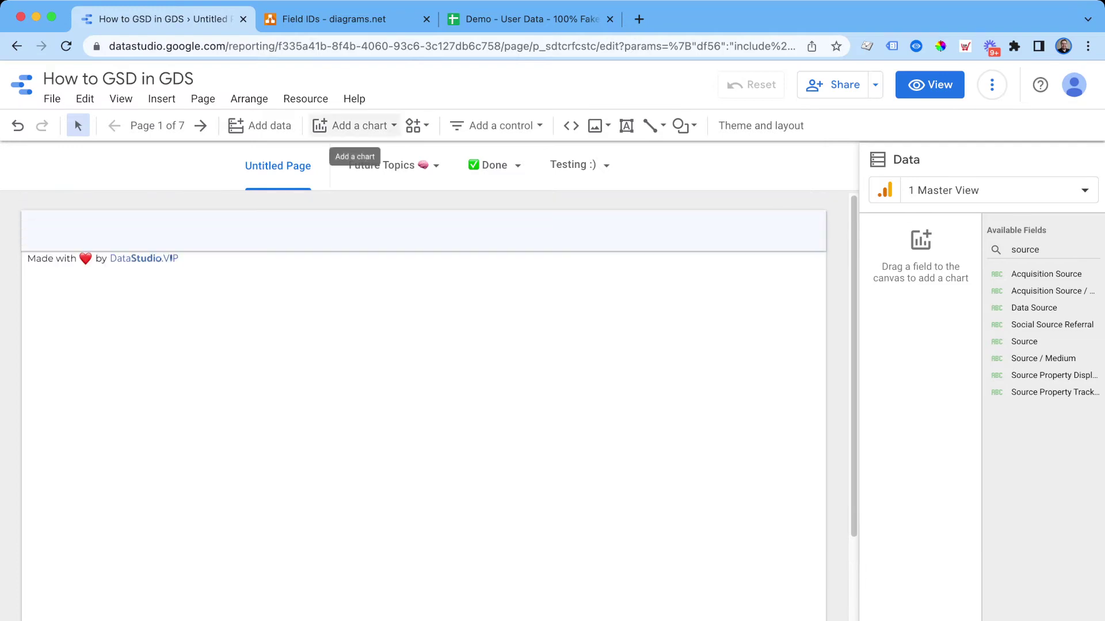
left_click(352, 126)
left_click(336, 173)
left_click(66, 348)
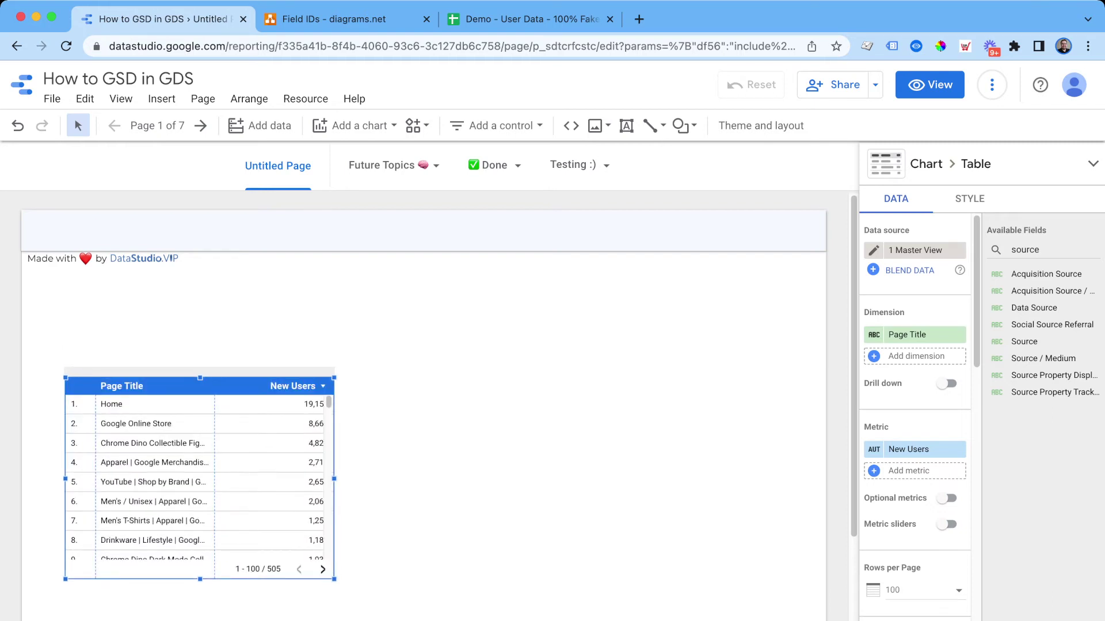
scroll(439, 388, "down", 2)
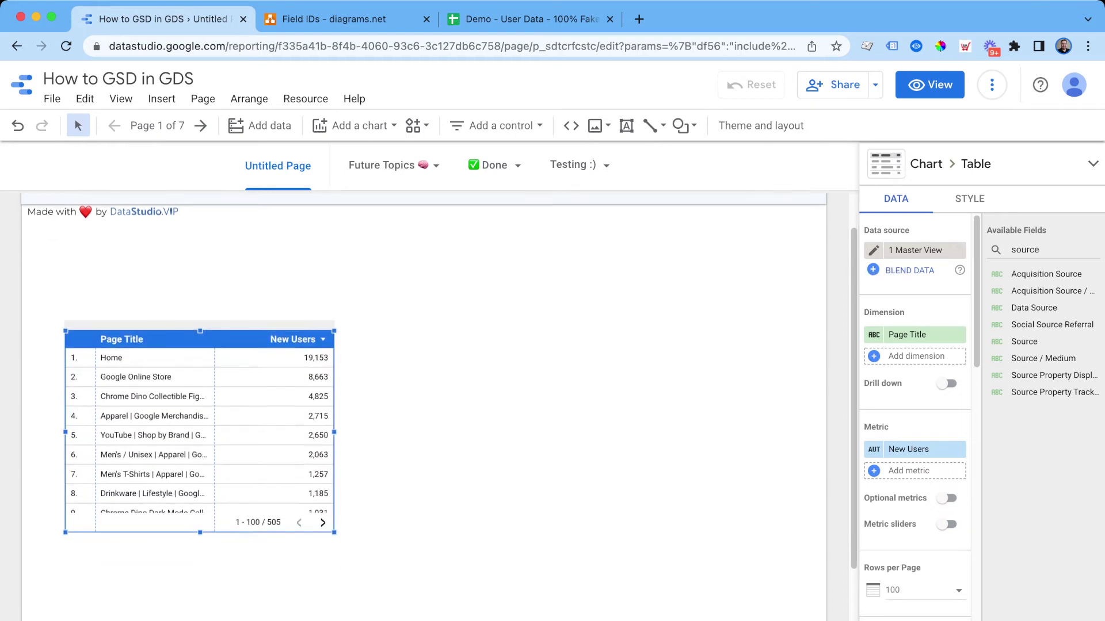
left_click_drag(334, 524, 331, 612)
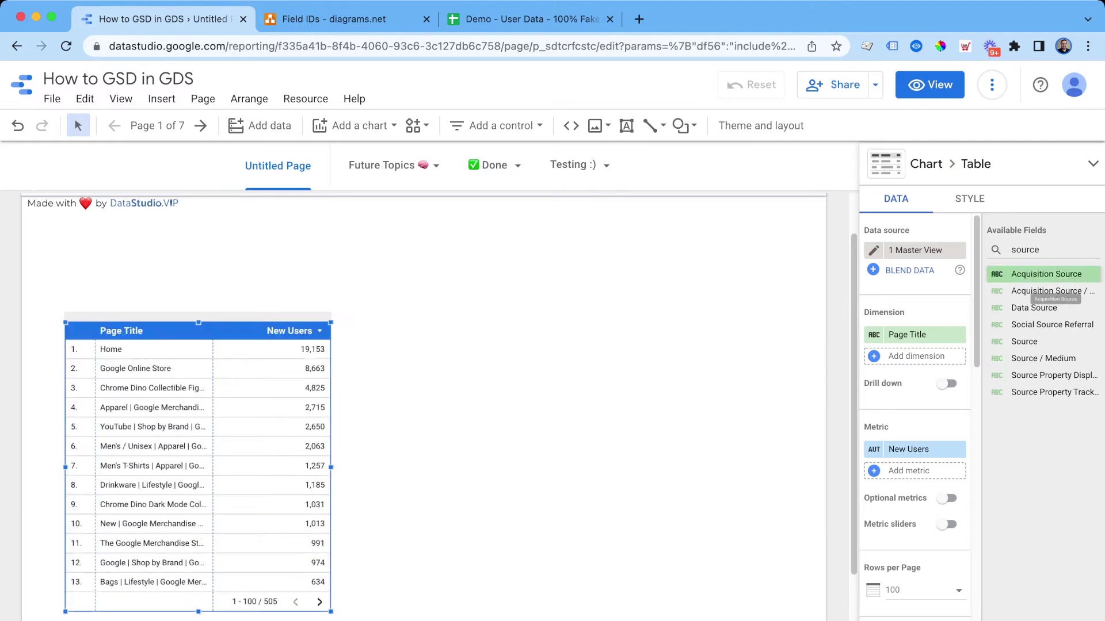
Replace the table's dimension with Source and its metric with Goal Completions.
left_click_drag(1024, 341, 915, 334)
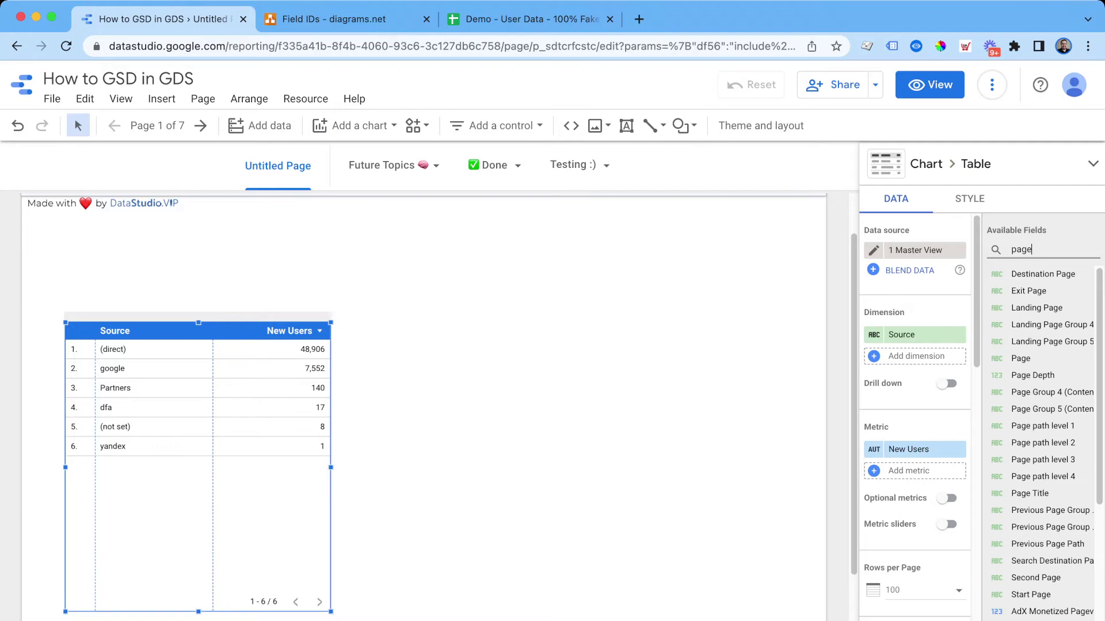
type("com")
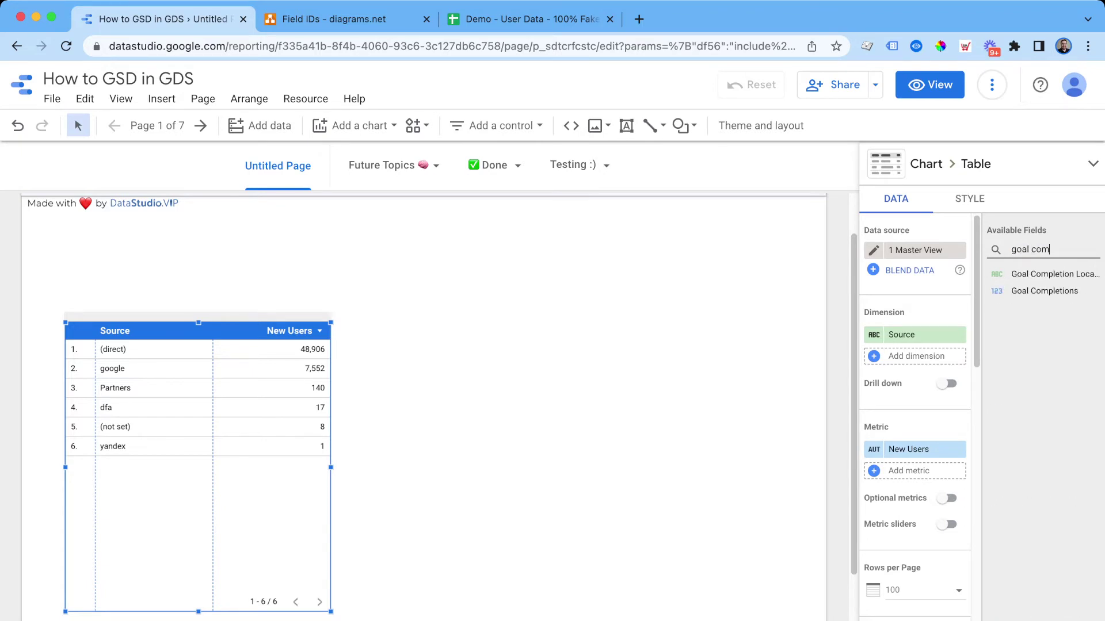
left_click_drag(1044, 291, 915, 449)
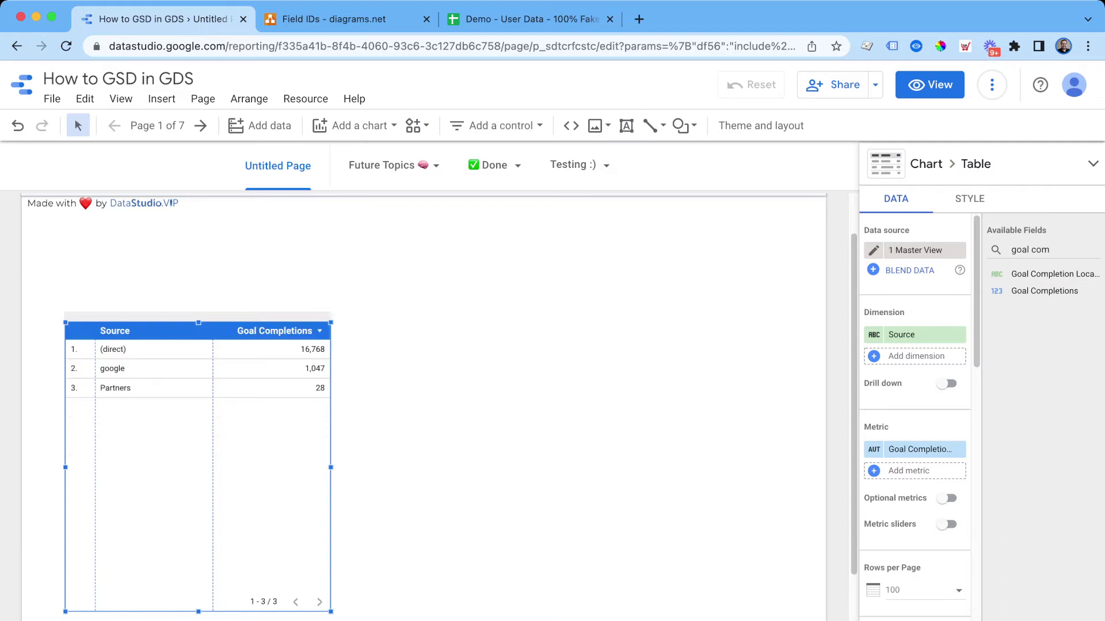
Duplicate the Source table and place the copy beside the original.
key("super+d")
left_click_drag(230, 460, 516, 448)
Replace the original table's metric with Pageviews and move the duplicate table farther away from it.
left_click(231, 455)
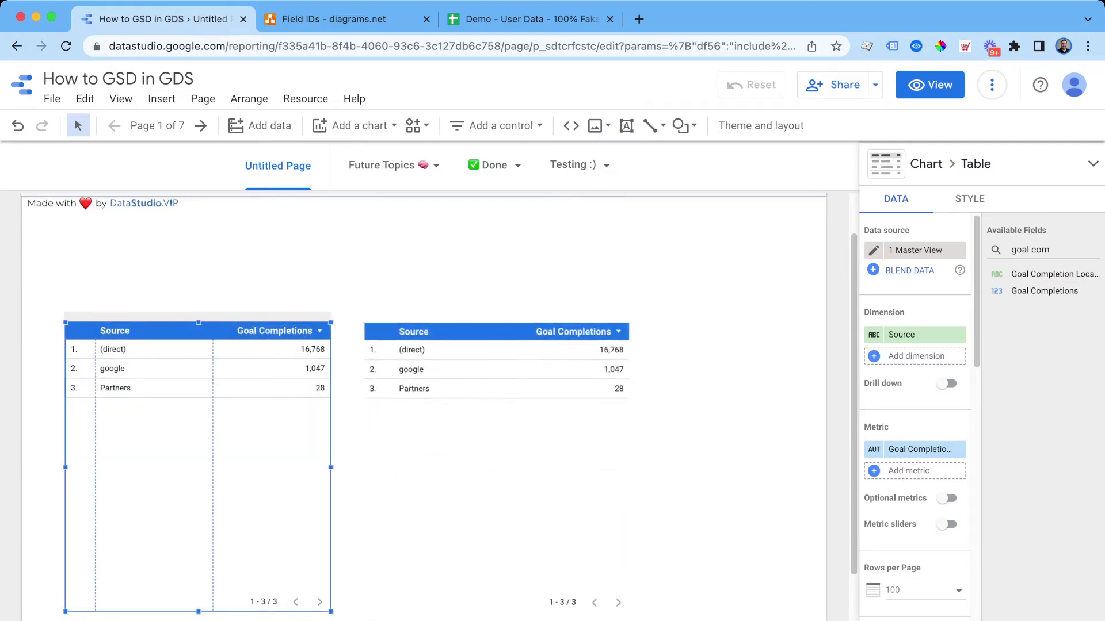
triple_click(1040, 250)
type("pae")
key("BackSpace")
type("g")
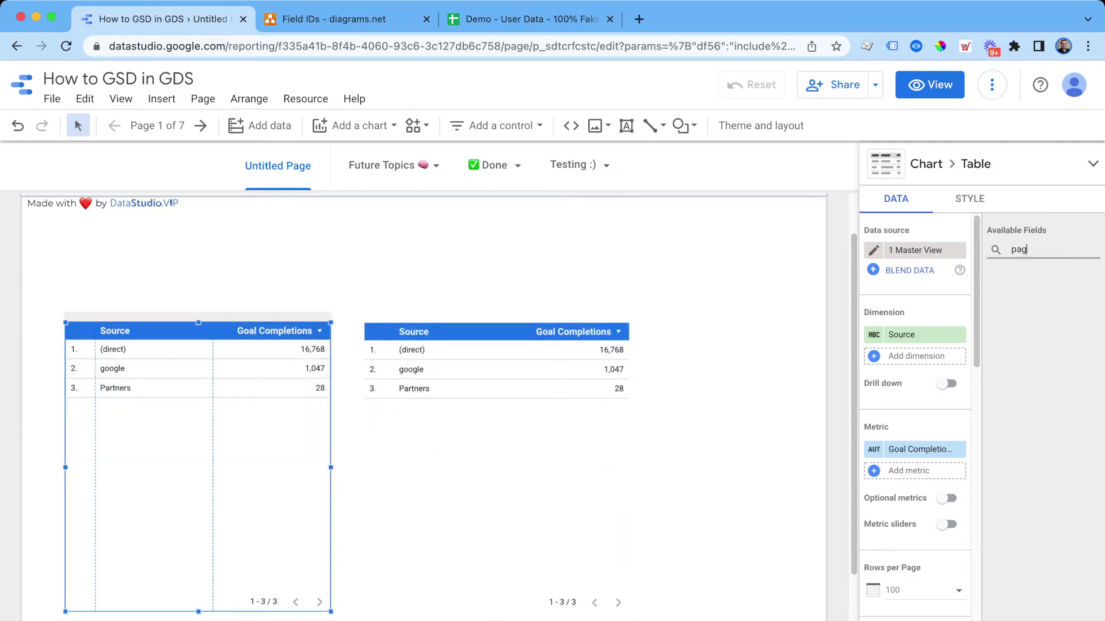
type("eviews")
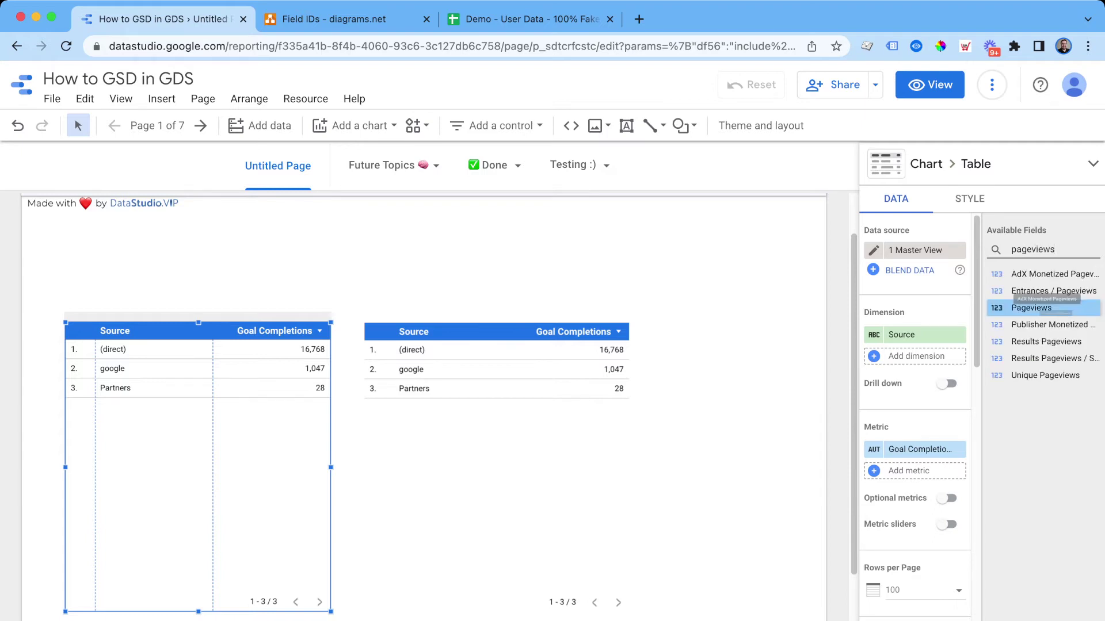
left_click_drag(1044, 308, 920, 450)
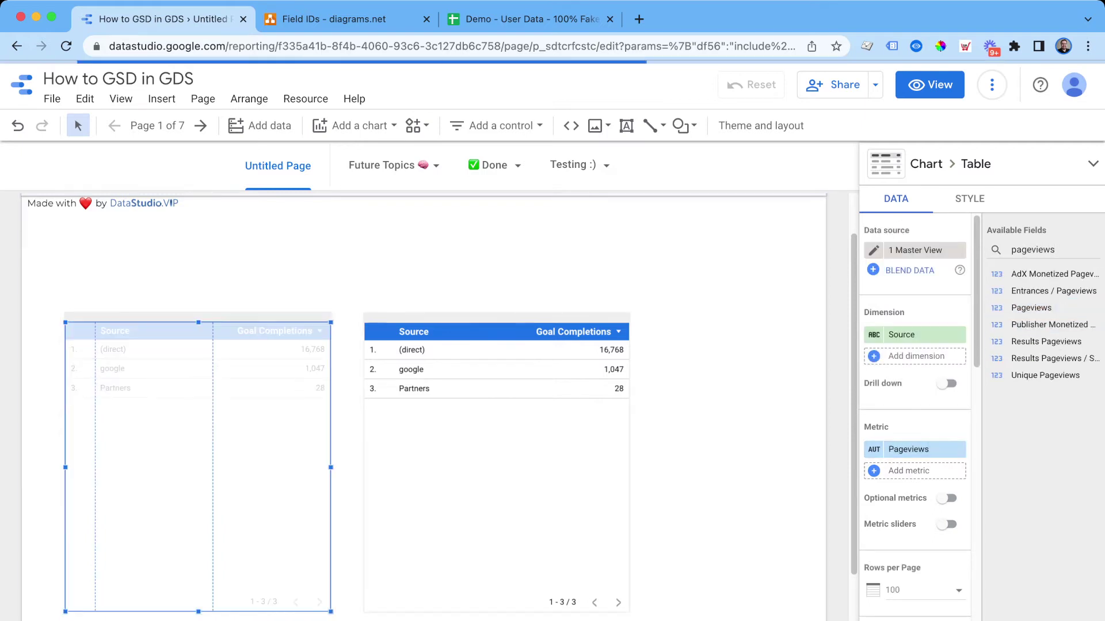
left_click_drag(541, 460, 635, 460)
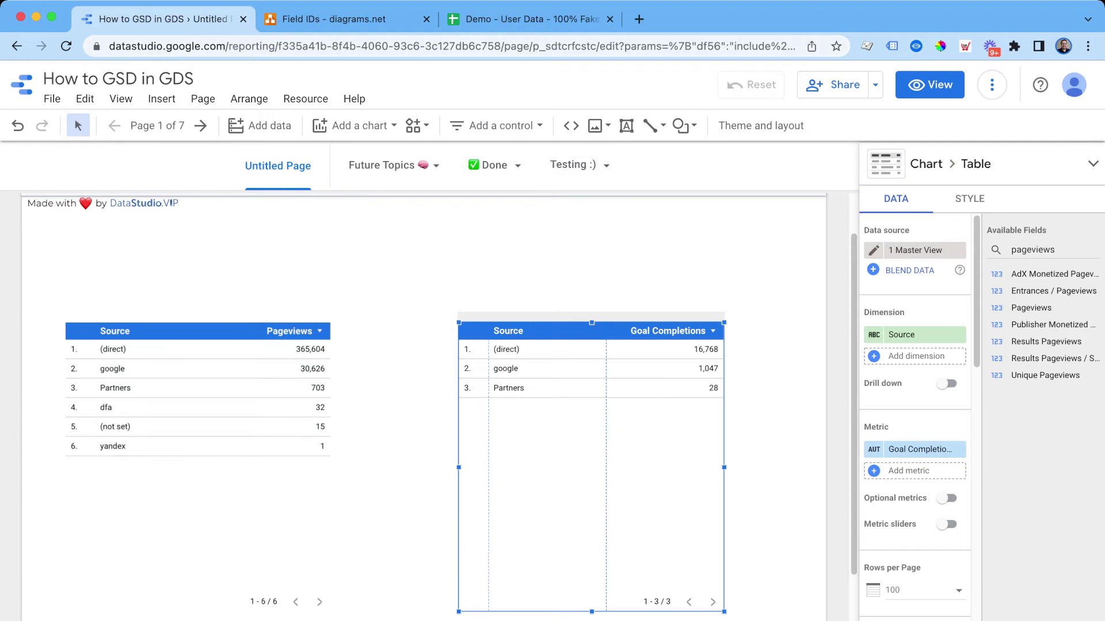
Reorder the browser tabs so the Demo - User Data spreadsheet sits beside the report, and return to the report.
left_click(530, 19)
left_click_drag(530, 19, 354, 20)
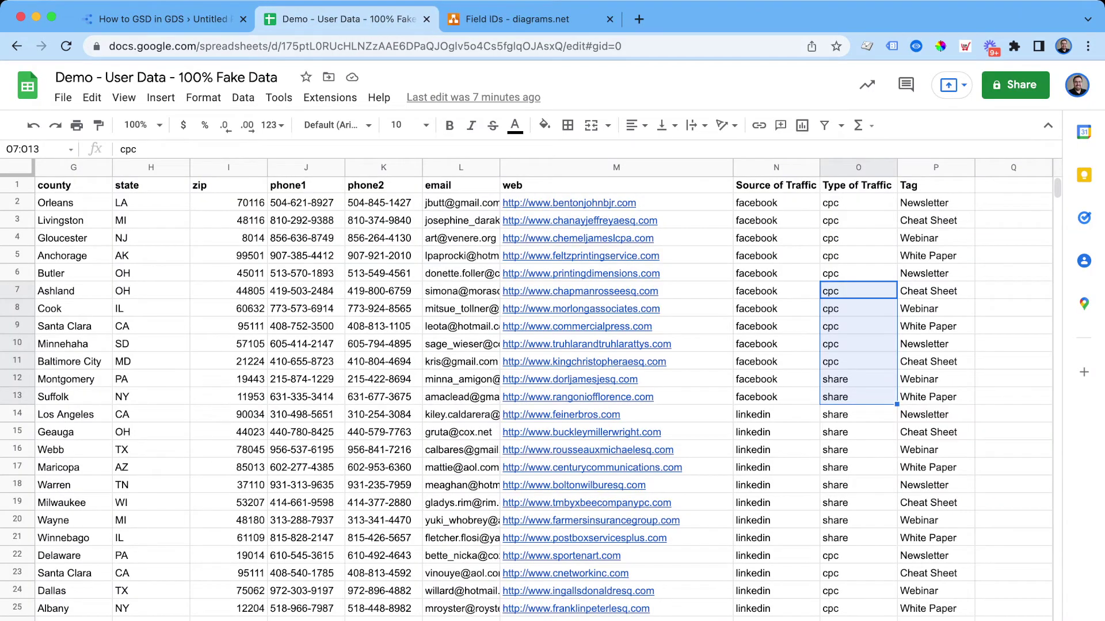
left_click(161, 19)
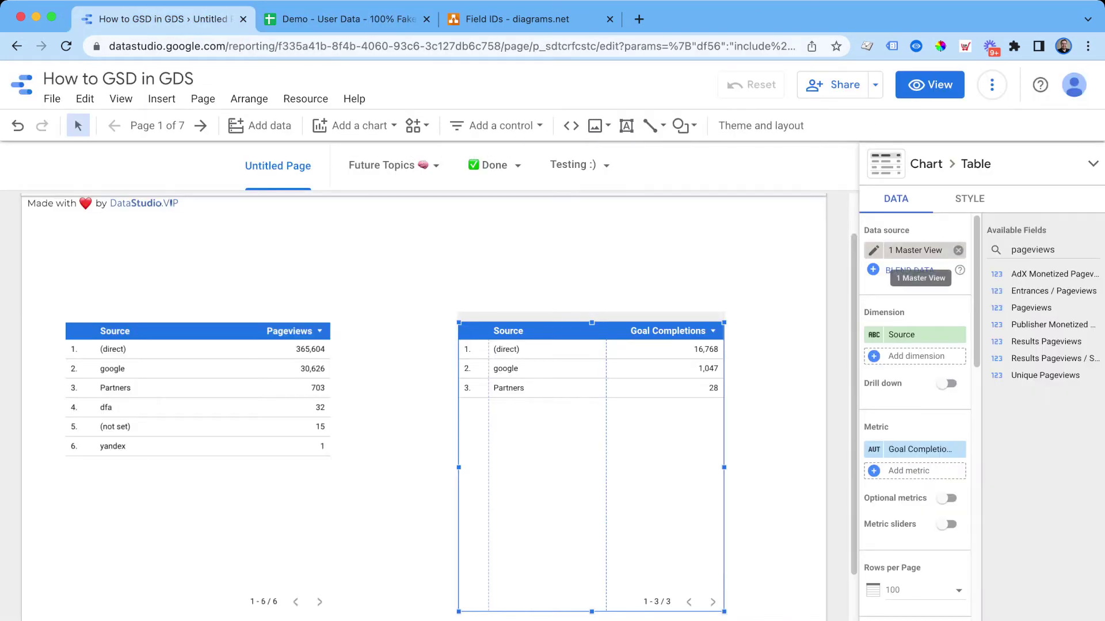
Change the duplicate table's data source to the first listed Demo - User Data sheet and remove its Source of Traffic dimension.
left_click(919, 250)
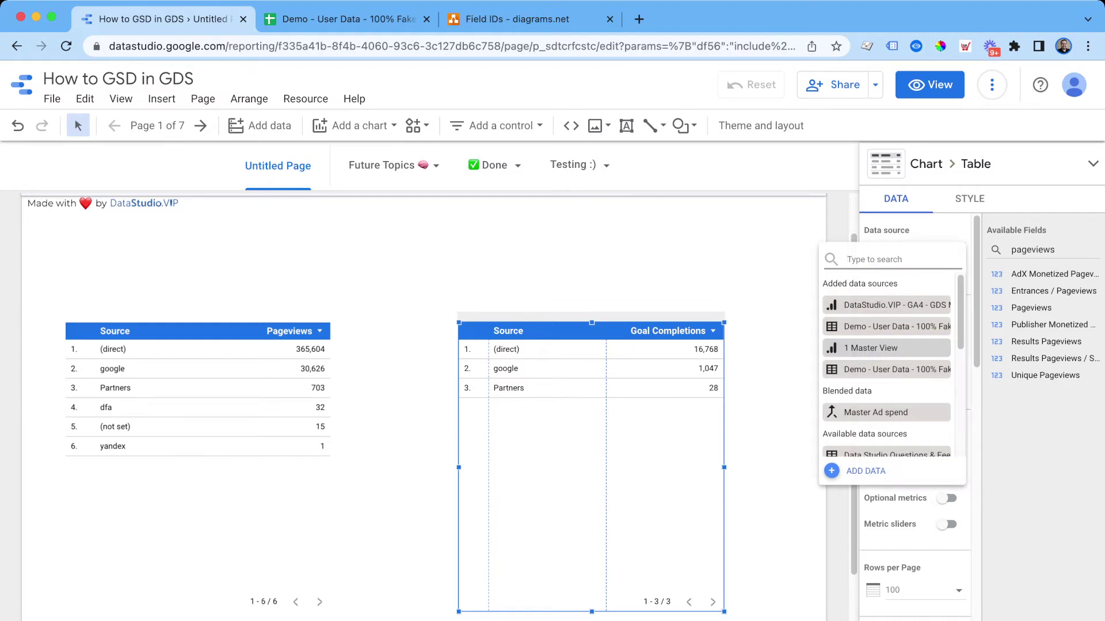
left_click(897, 326)
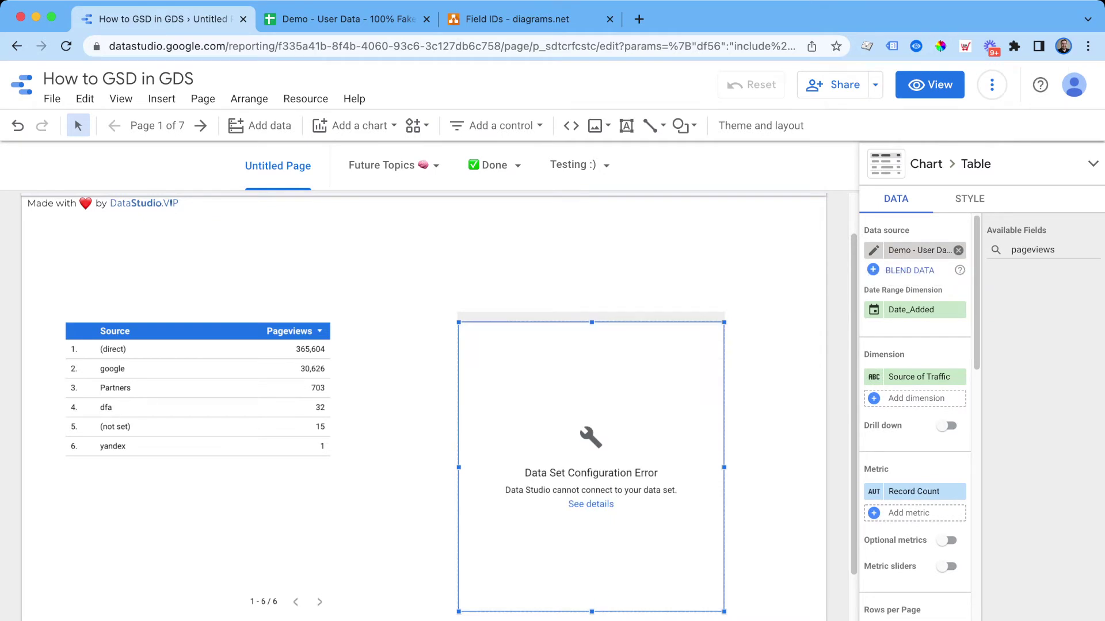
left_click(958, 377)
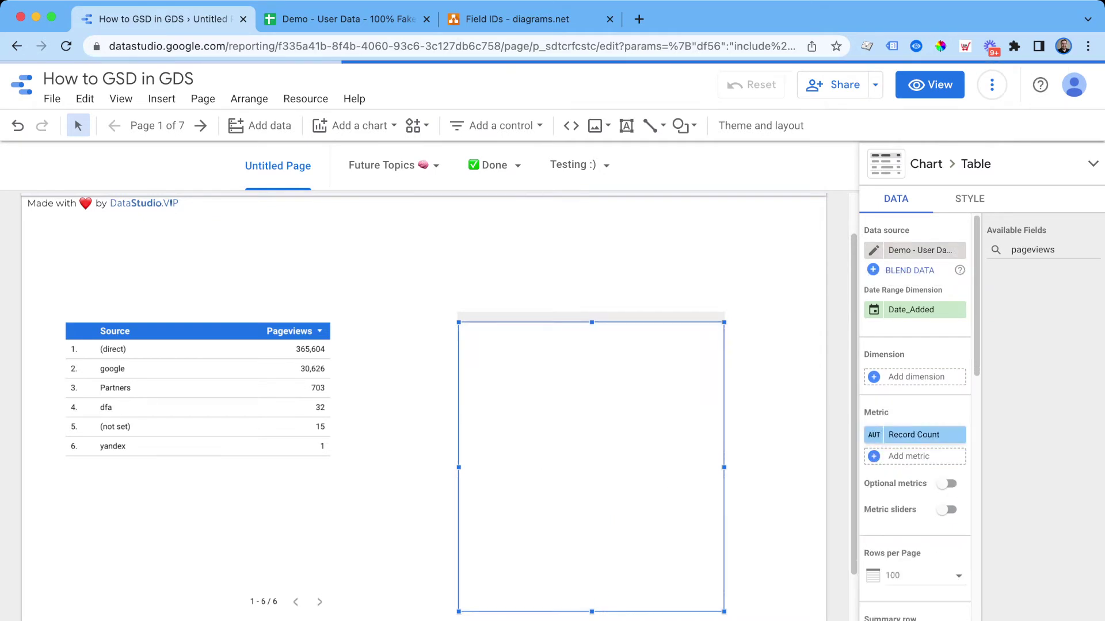
left_click(944, 435)
Move the duplicate table closer to the original and add Source of Traffic as its dimension.
left_click(650, 438)
left_click_drag(650, 437, 579, 438)
type("sour")
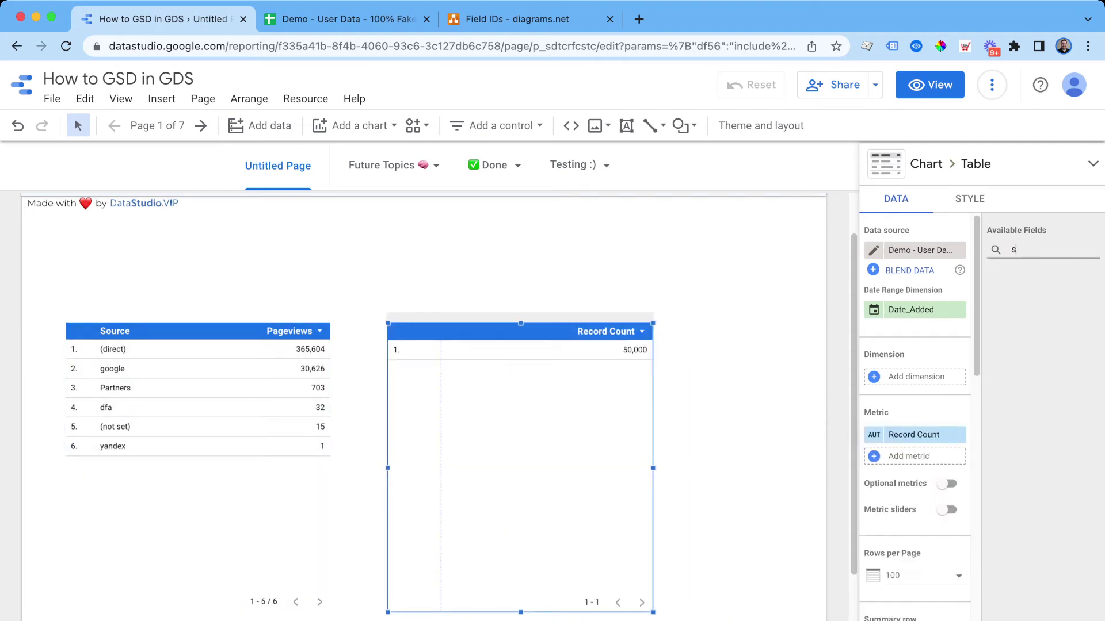
left_click_drag(1041, 274, 915, 377)
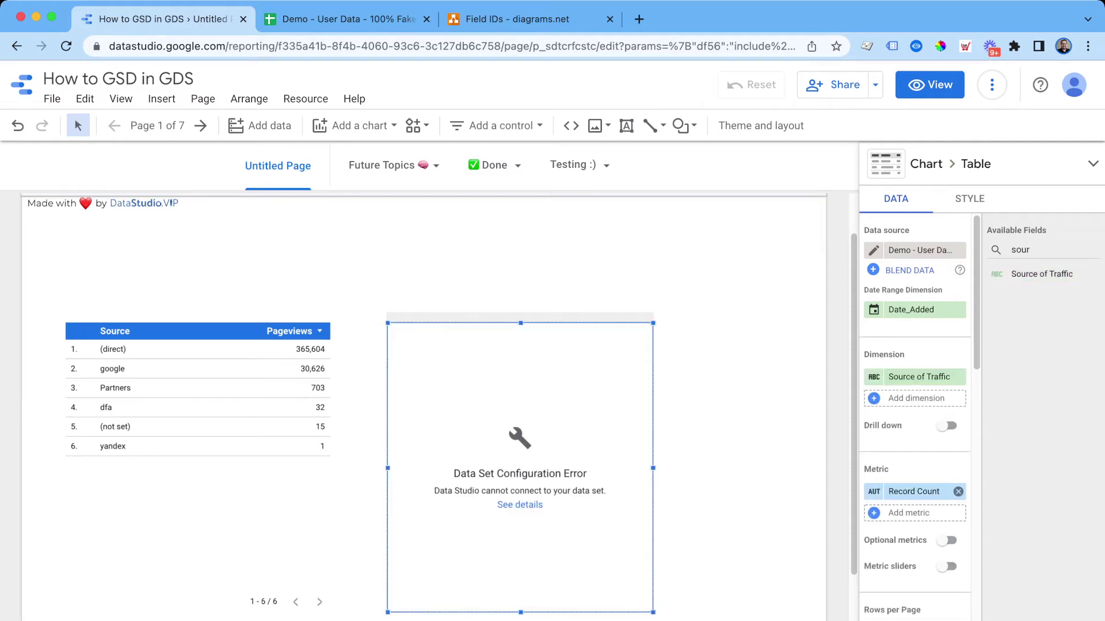
Check the details of the duplicate table's data set configuration error and delete that table.
left_click(519, 505)
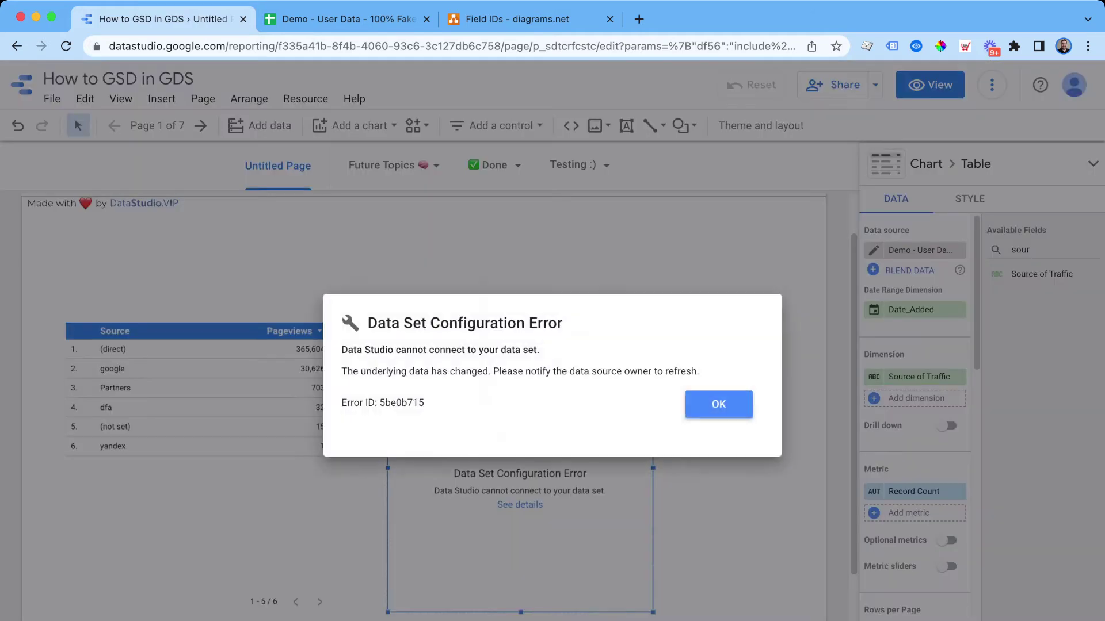
left_click(715, 405)
key("Delete")
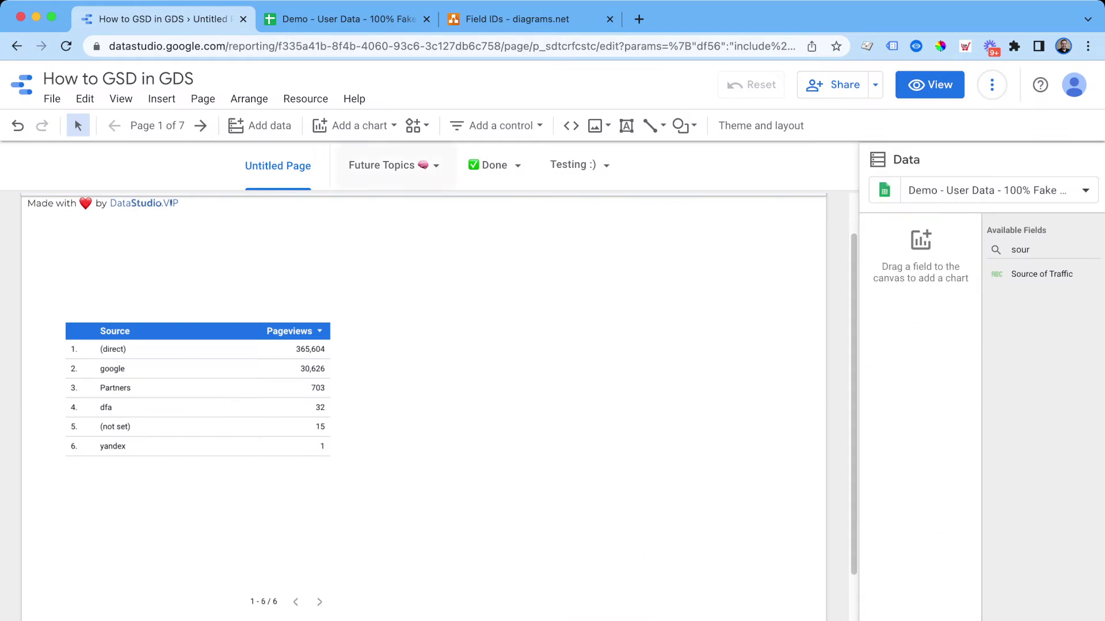
Add the AC ~ Email List worksheet of Demo - User Data - 100% Fake Data to the report as a Google Sheets data source.
left_click(262, 125)
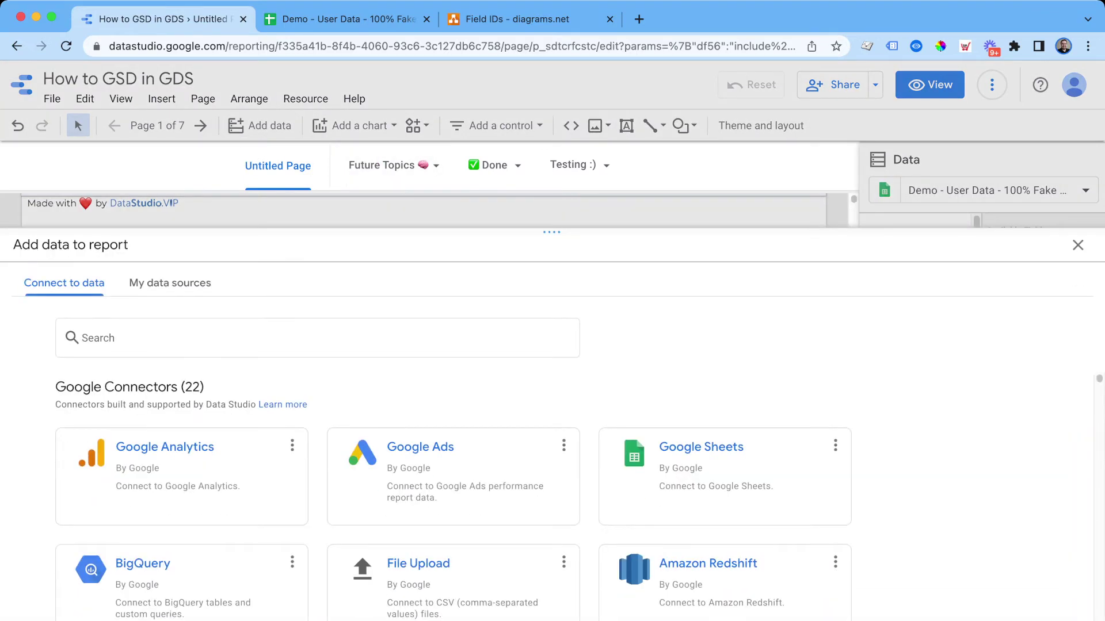
left_click(701, 455)
left_click(267, 409)
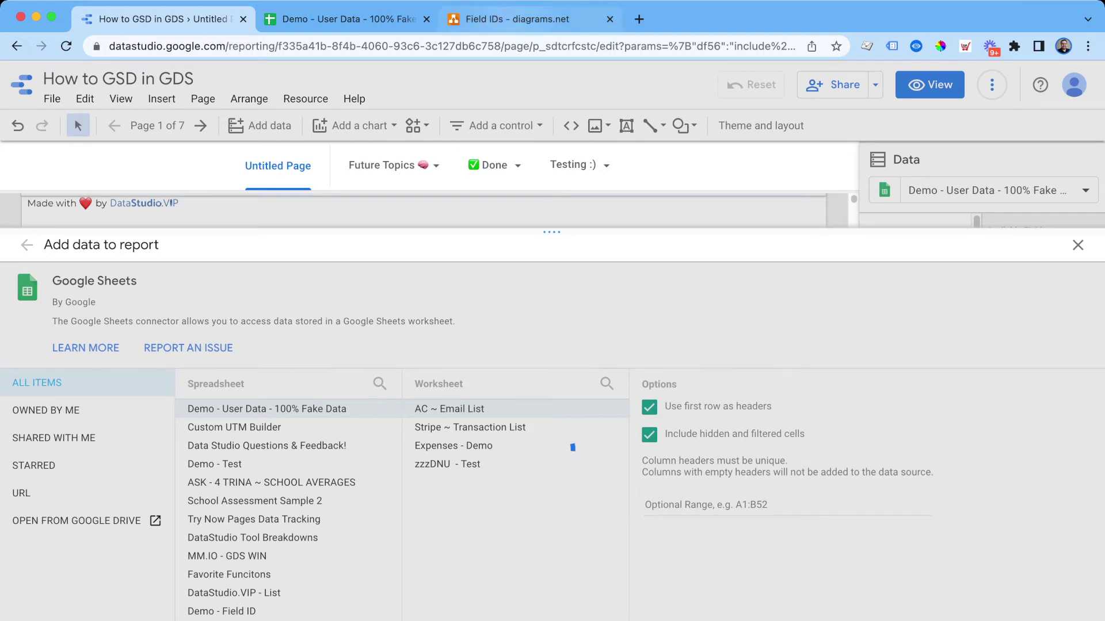
In the Field IDs diagram, move the Source Select box higher and shift the Google Data box slightly away from CRM Data.
left_click(518, 19)
left_click_drag(494, 303, 495, 266)
left_click(368, 402)
left_click_drag(649, 402, 668, 403)
left_click_drag(503, 266, 504, 226)
Connect the Source Select box to the CRM Data and Google Data boxes with arrows.
left_click_drag(504, 265, 361, 355)
left_click(502, 235)
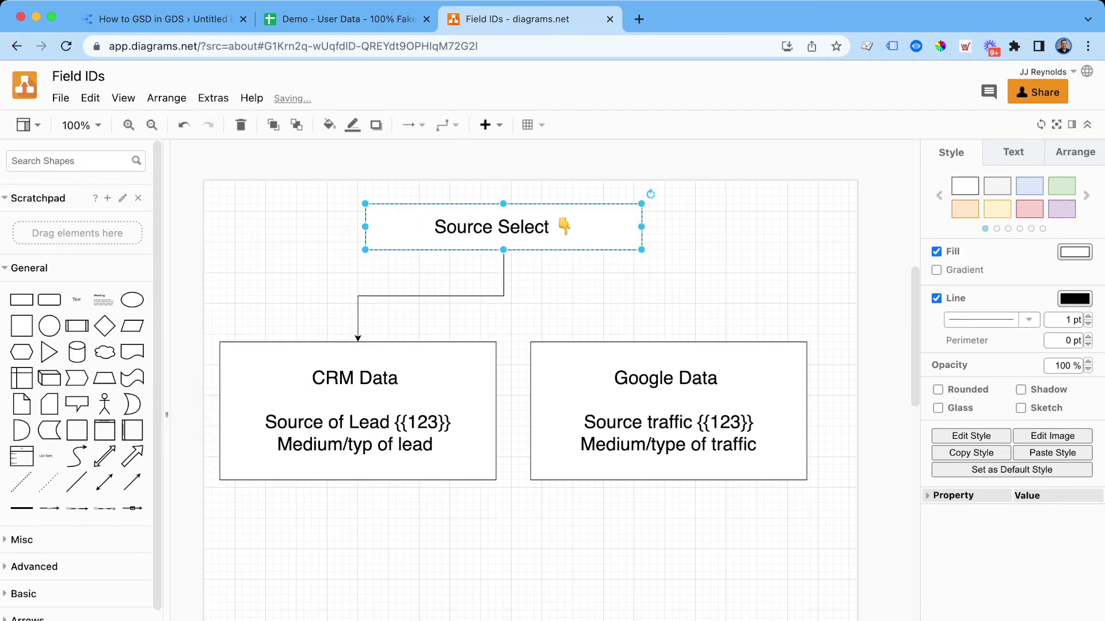
left_click_drag(503, 262, 668, 380)
Return to the report, shift the Source table up and to the left, and insert a new table beside it.
left_click(167, 19)
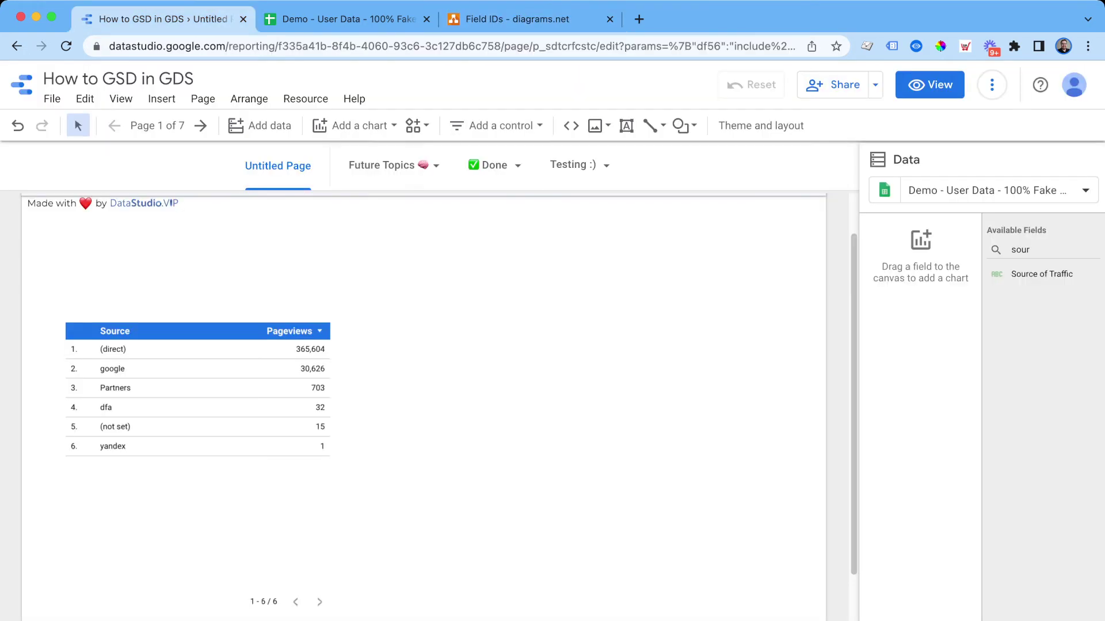
left_click_drag(184, 379, 164, 347)
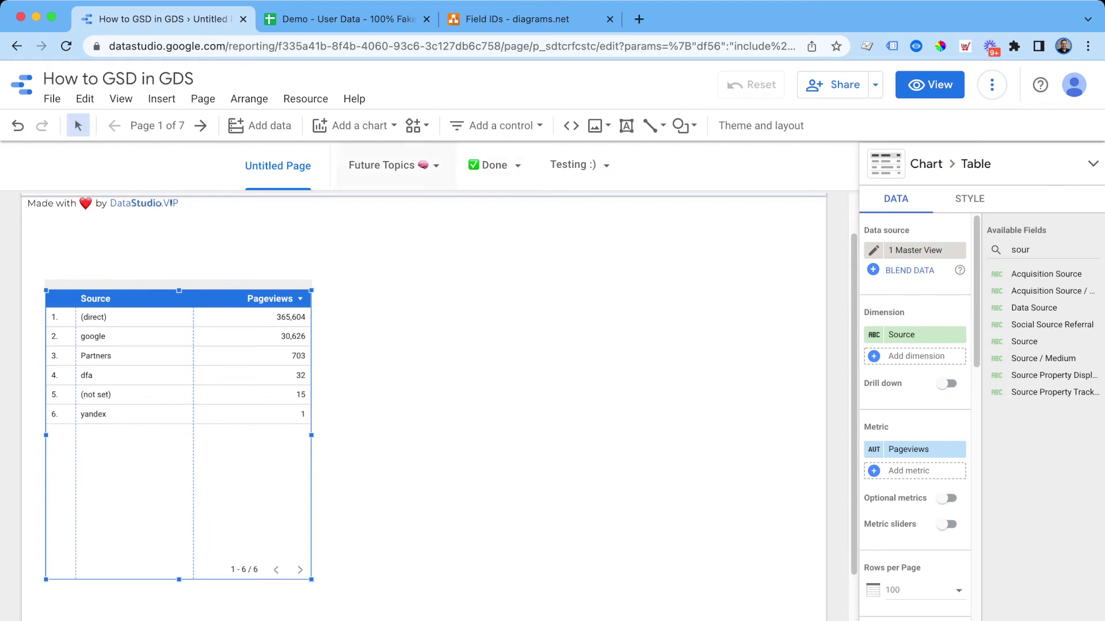
left_click(352, 126)
left_click(331, 175)
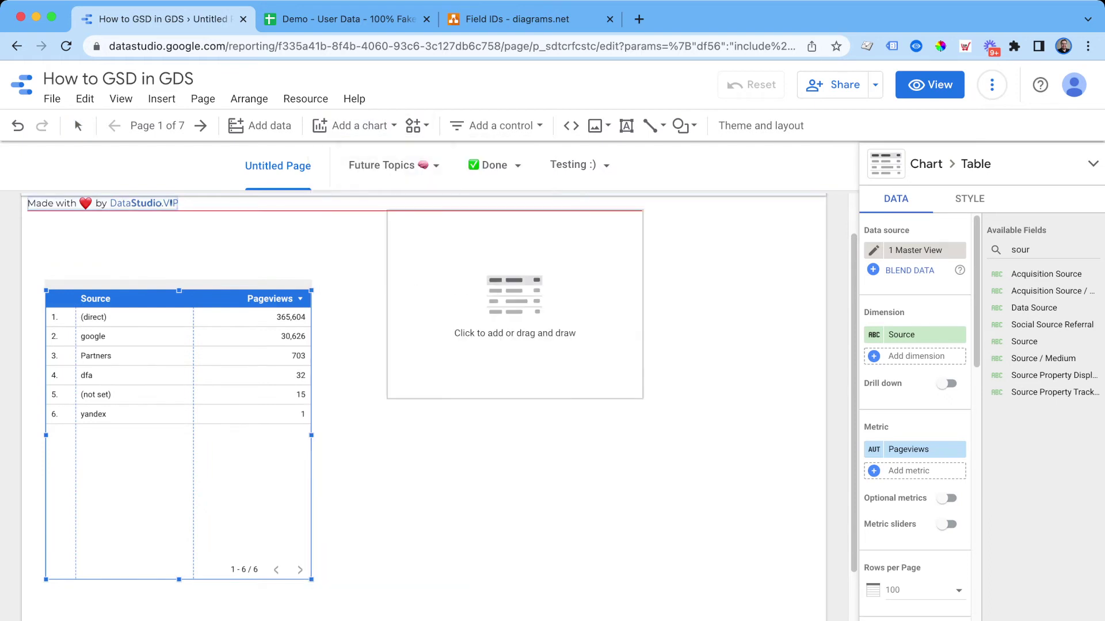
left_click(401, 276)
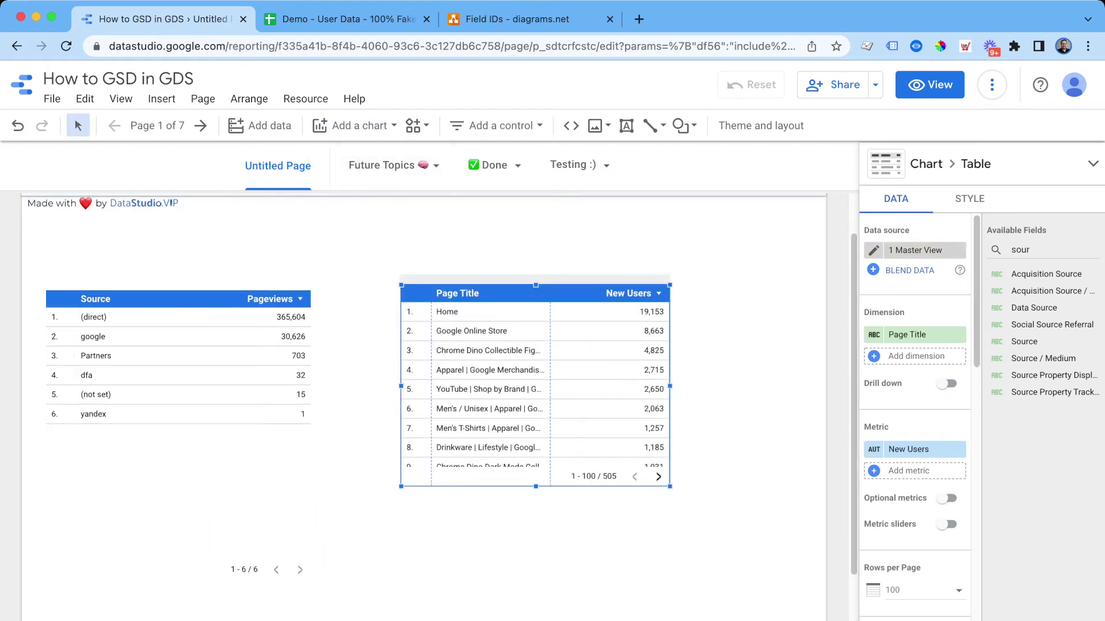
Switch the new table to the last added Demo - User Data source, add the Source of Traffic dimension and use Record Count as metric.
left_click(918, 250)
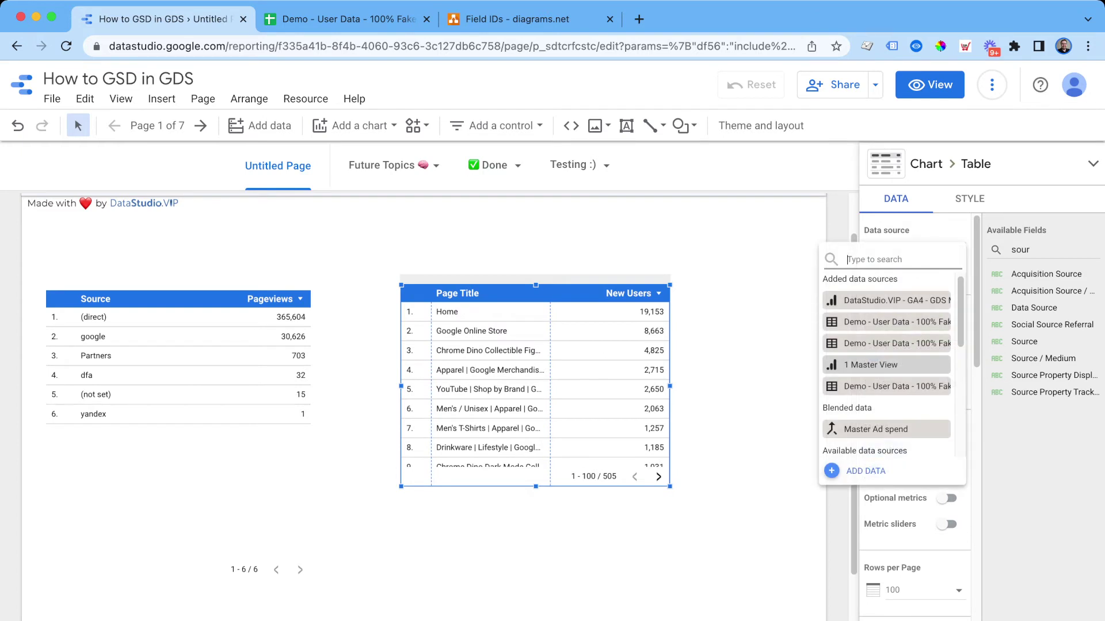
left_click(909, 386)
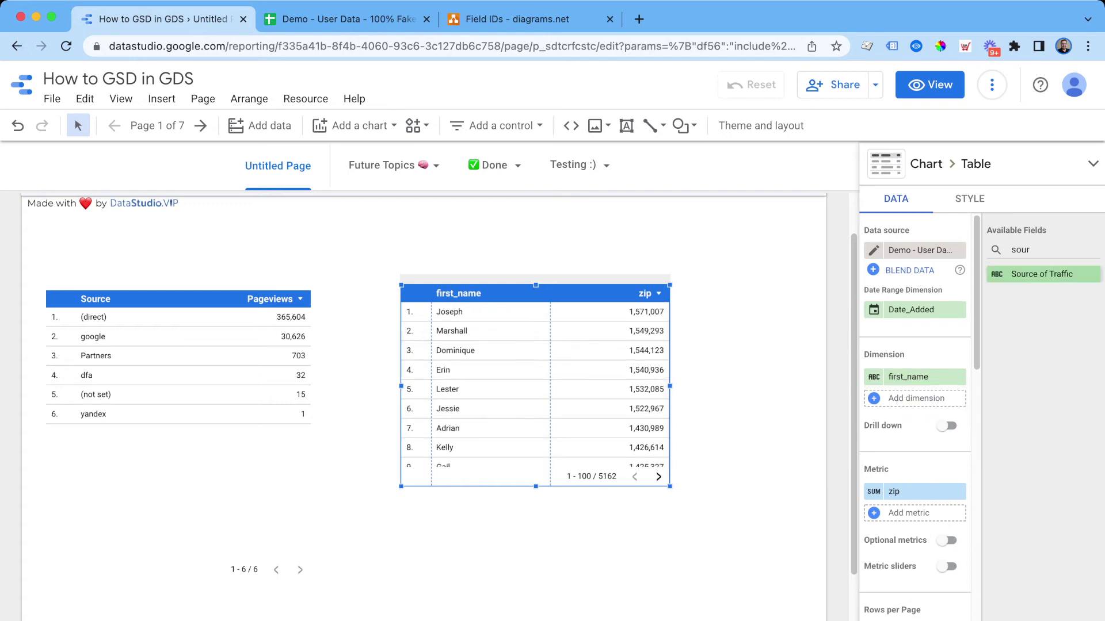
left_click_drag(1041, 275, 915, 398)
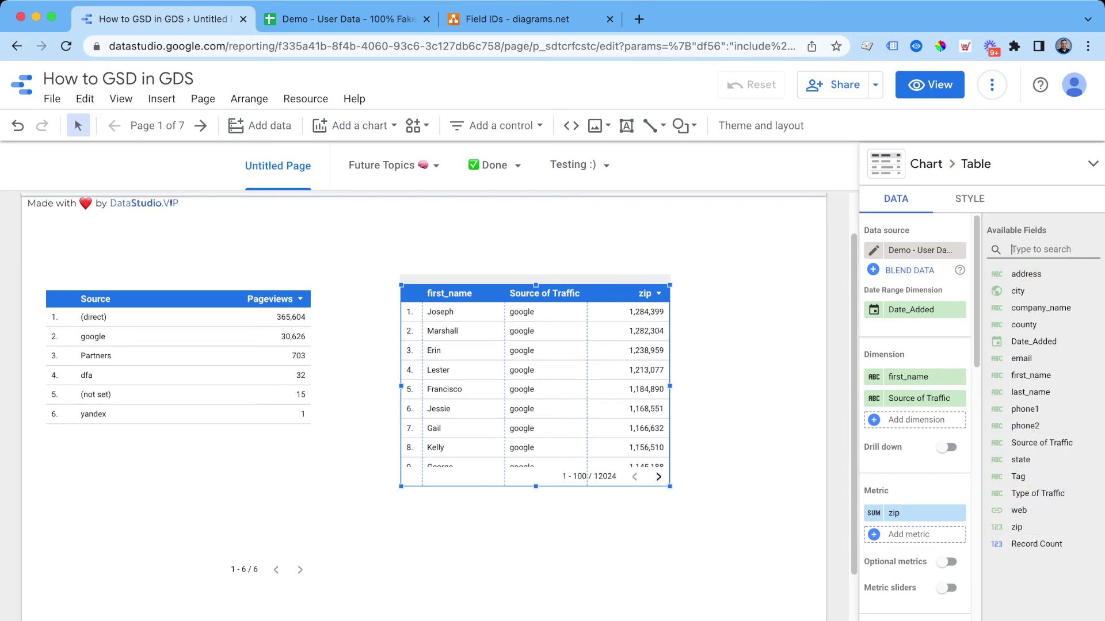
left_click_drag(1036, 544, 914, 513)
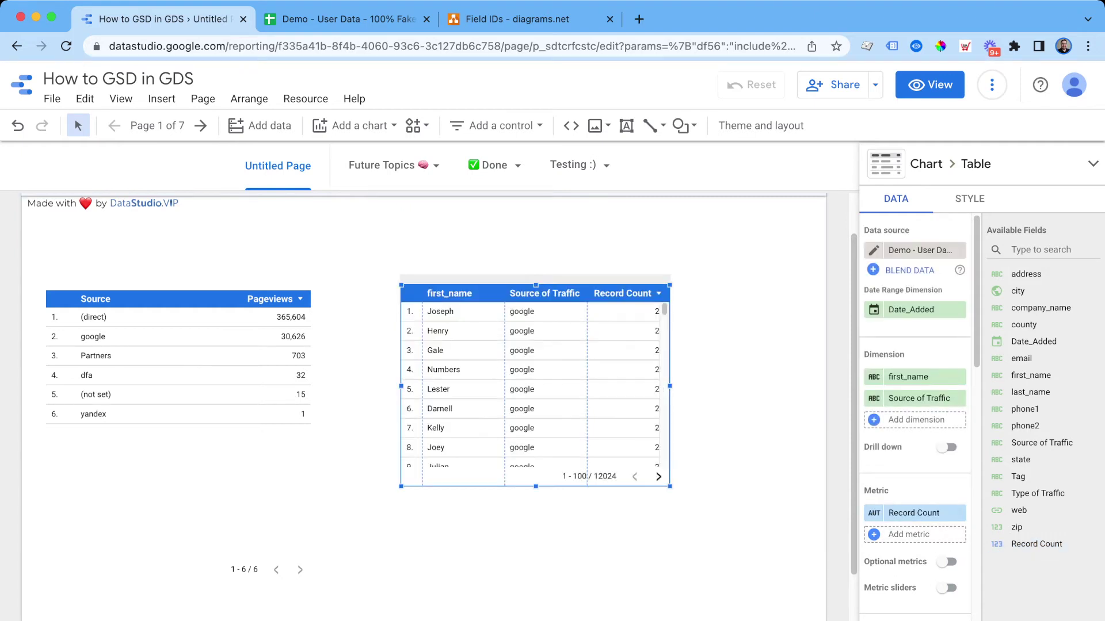
Reposition both tables lower on the page and add a drop-down list control above the Source table.
left_click_drag(535, 368, 547, 396)
left_click_drag(178, 403, 230, 417)
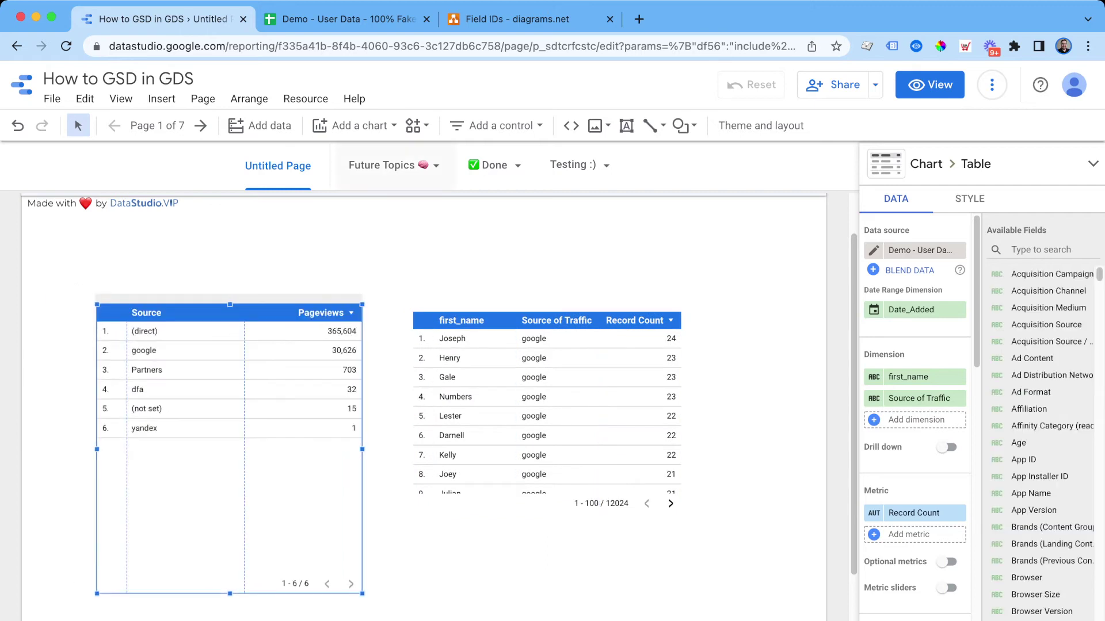
left_click(494, 125)
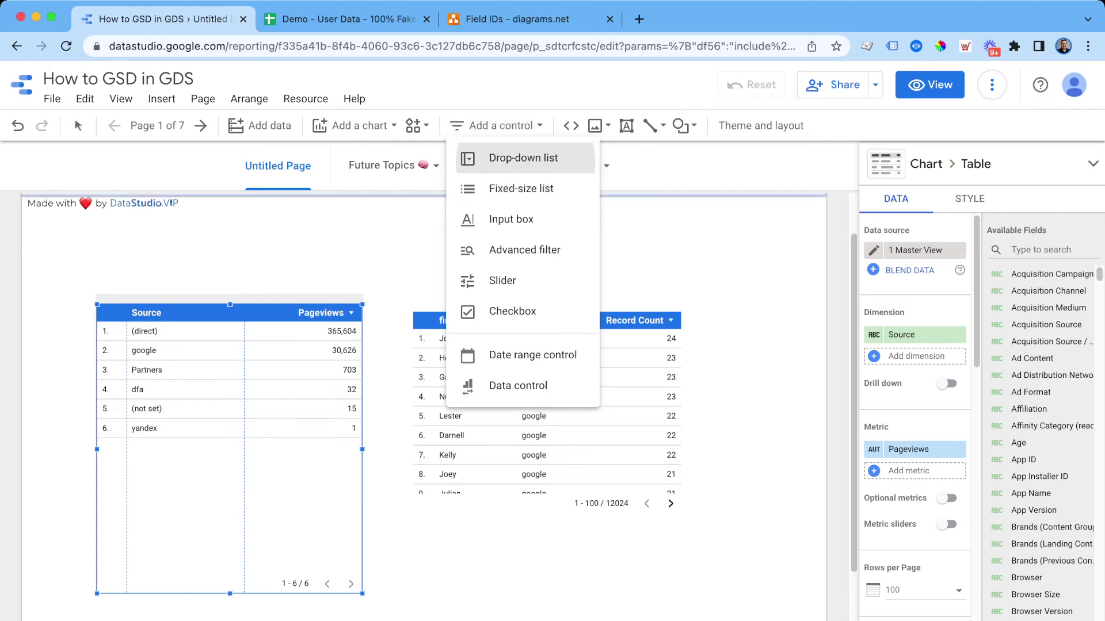
left_click(522, 158)
left_click(208, 235)
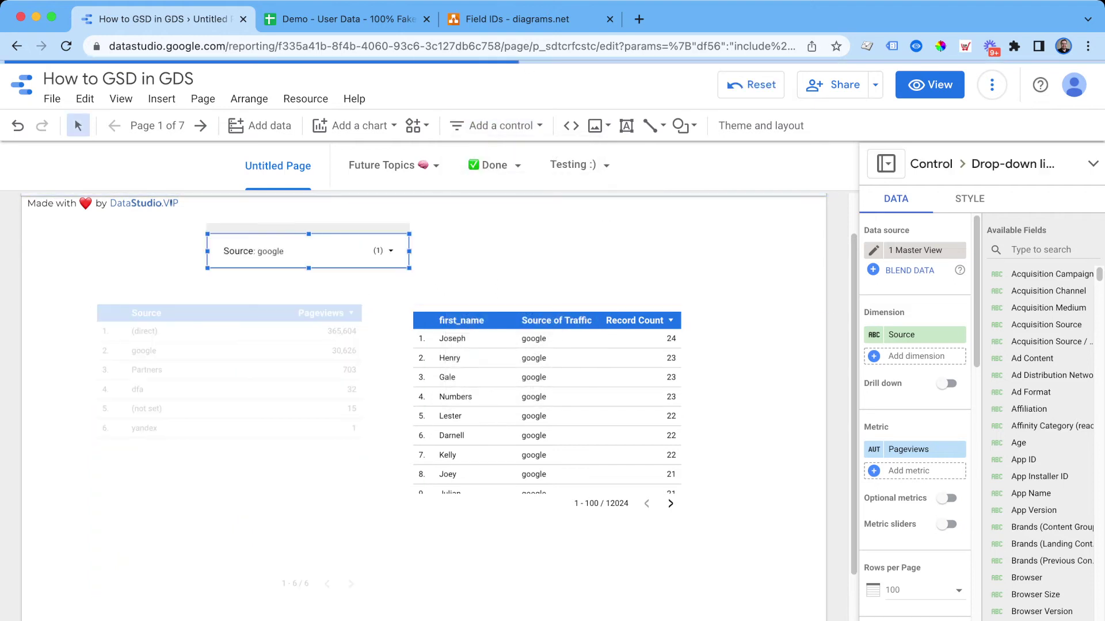
Filter the Source control to only Partners, only google and finally only (direct), and move the control midway above the two tables.
left_click(368, 251)
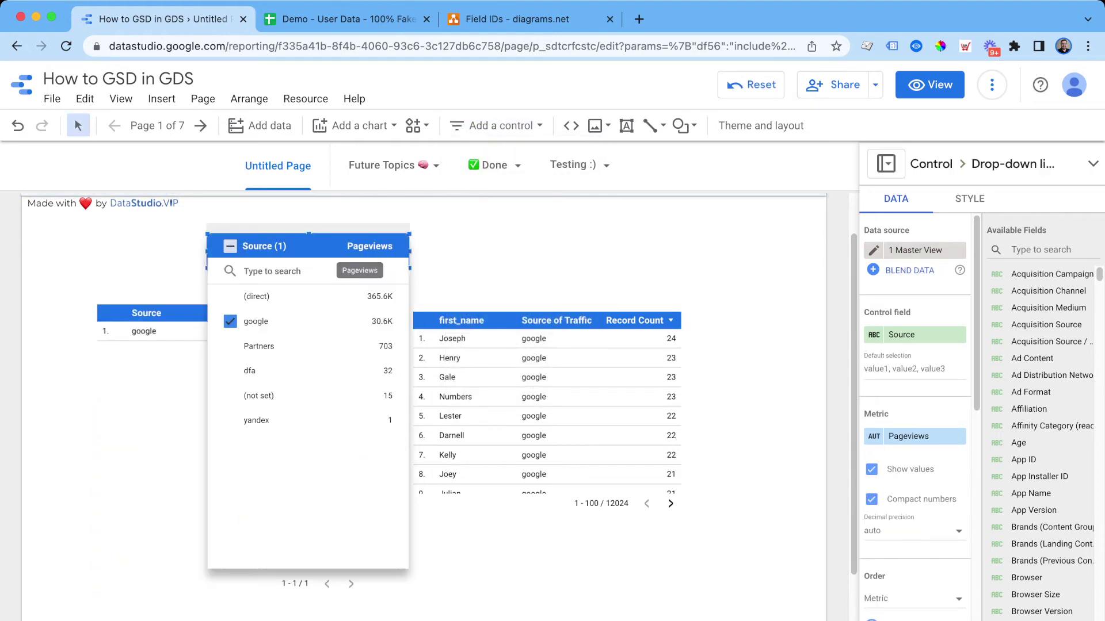
left_click(370, 347)
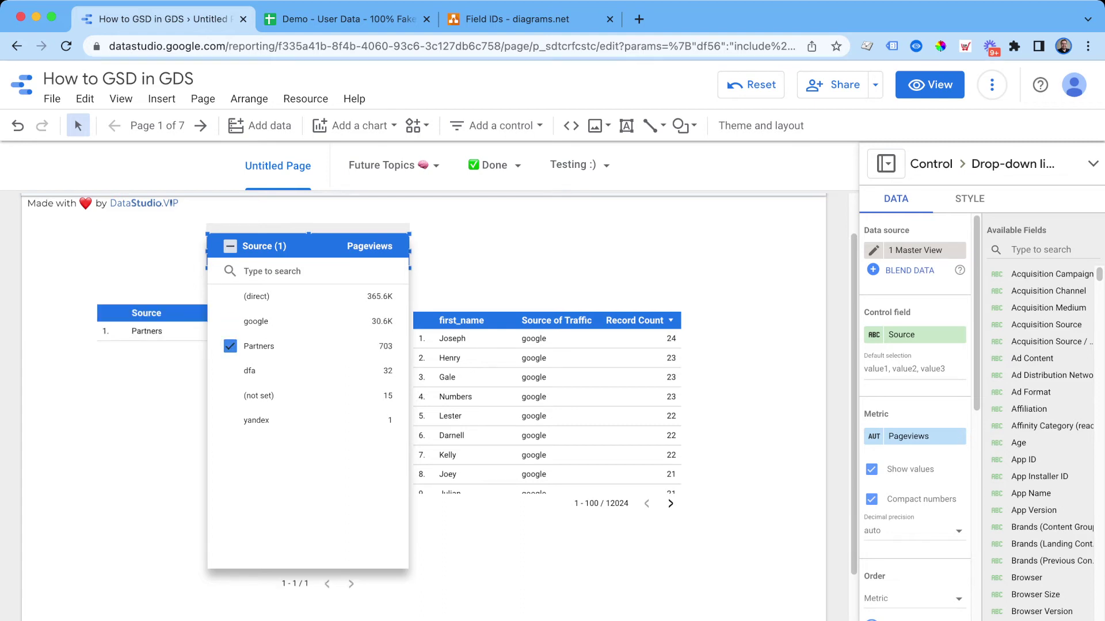
left_click(156, 391)
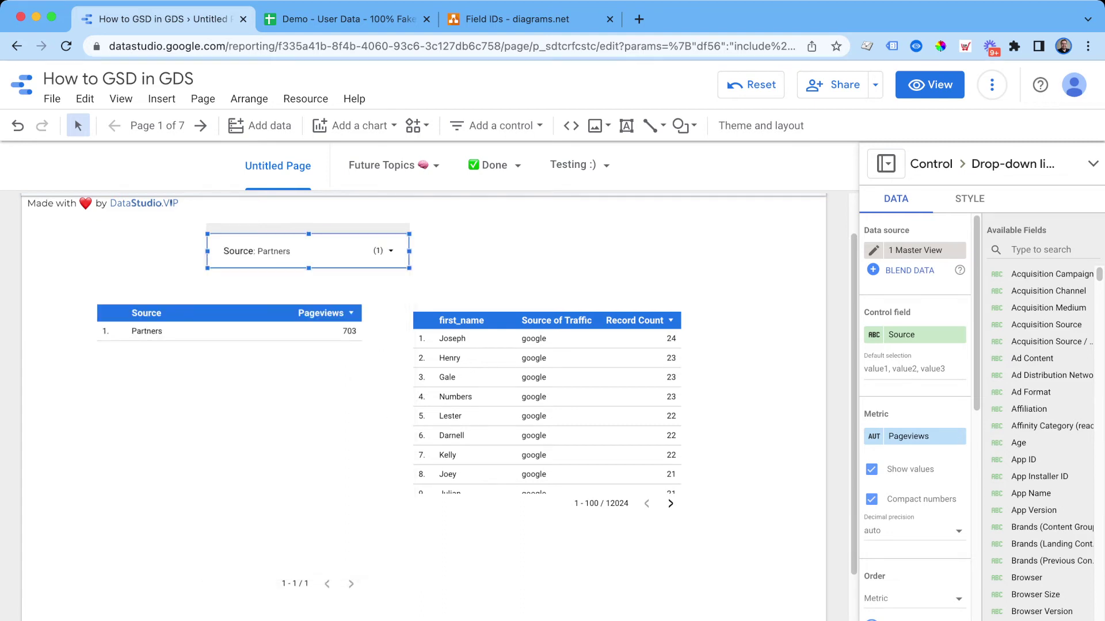
left_click(363, 250)
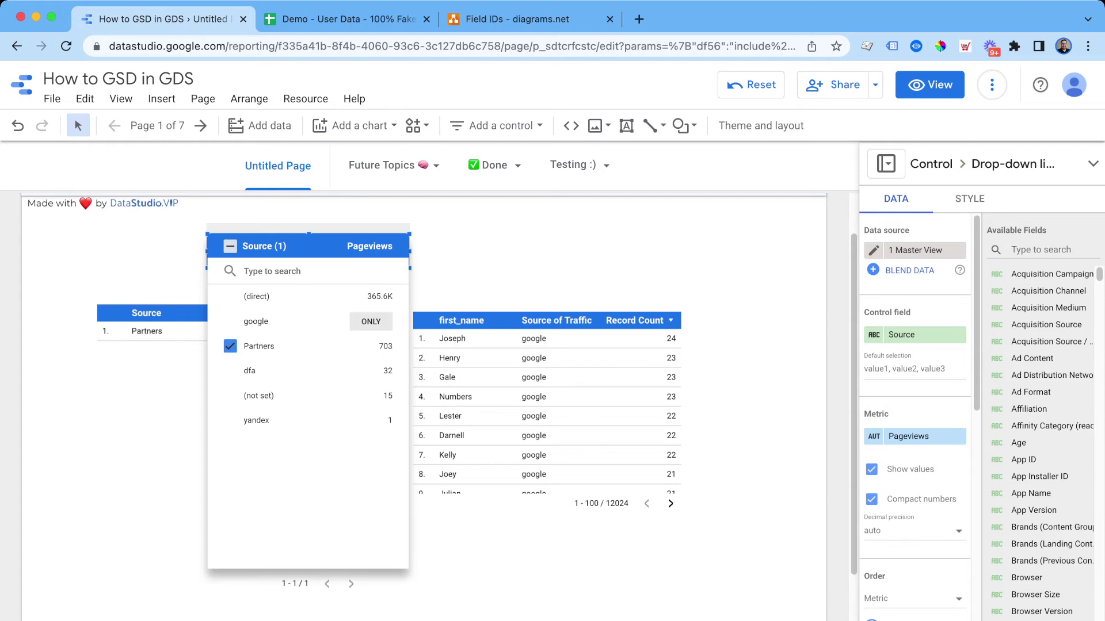
left_click(370, 321)
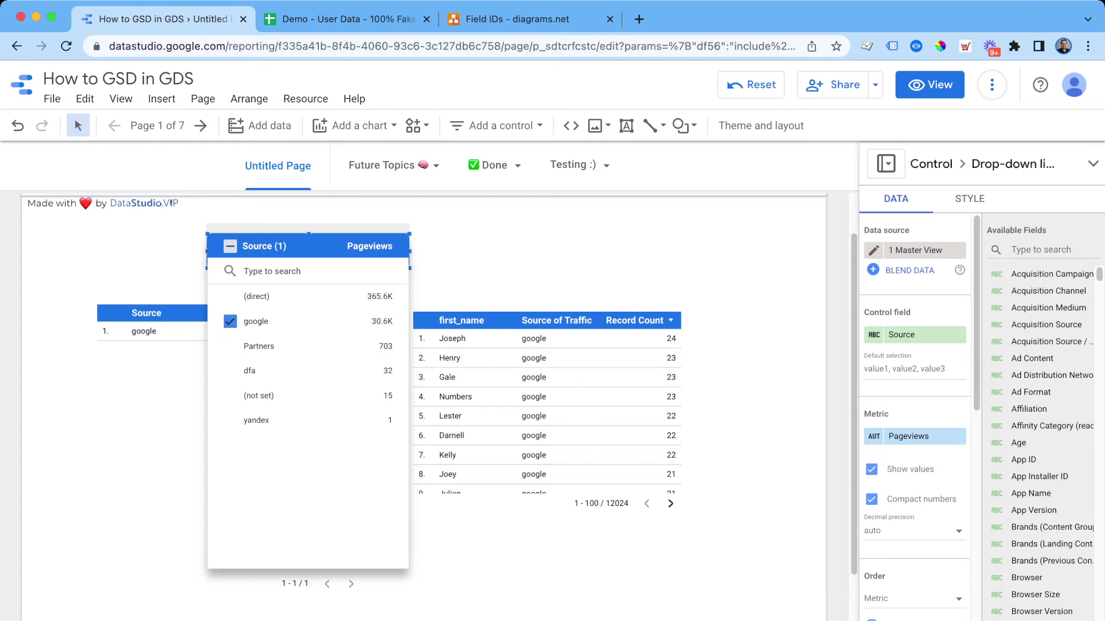
left_click(371, 297)
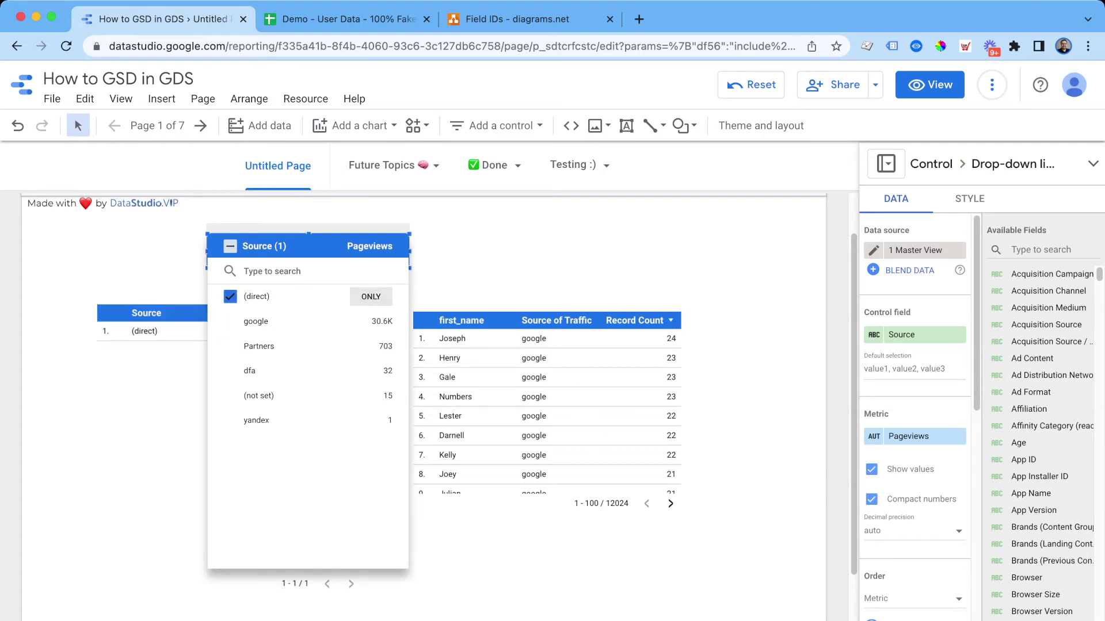
left_click(483, 264)
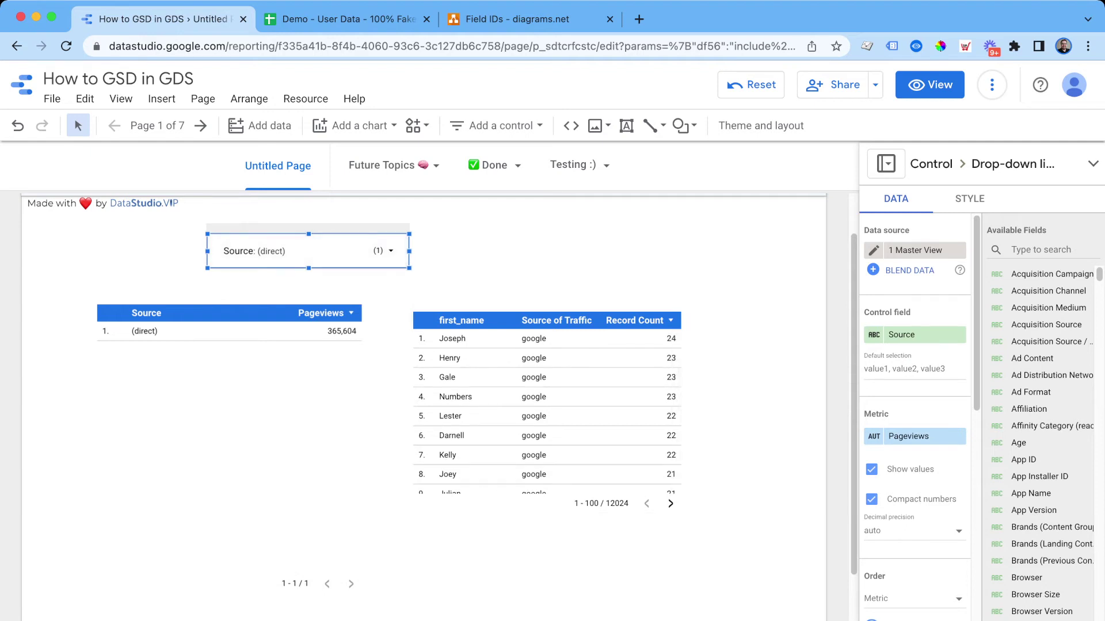
left_click_drag(264, 252, 343, 251)
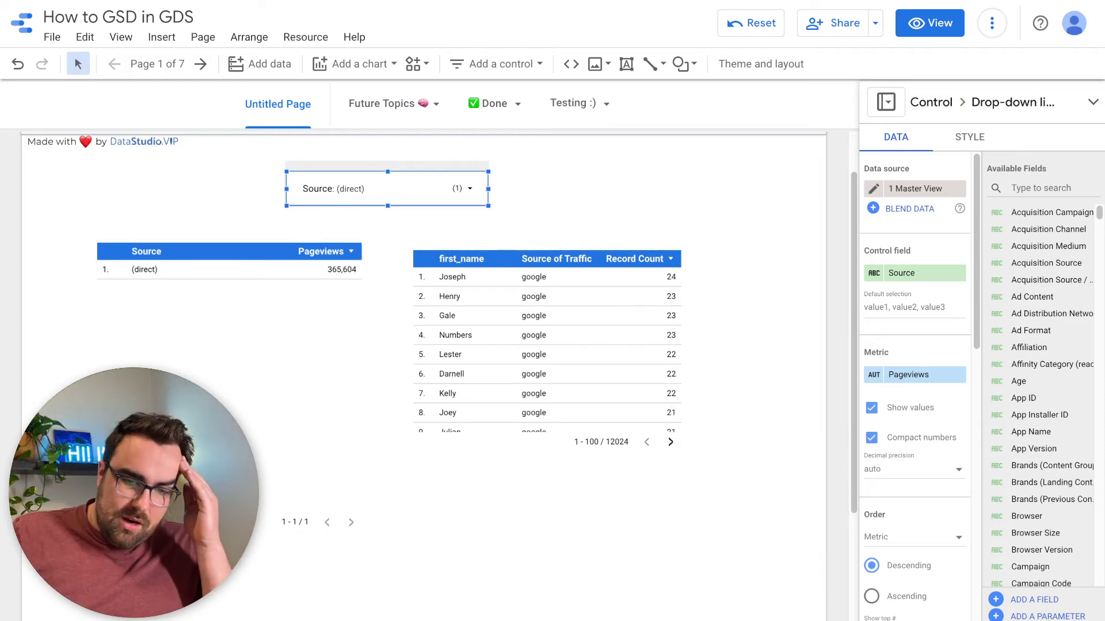
Try the field ID aslkdgj;laksj for a new calculated field in the Demo - User Data source, read the naming rule, and leave without saving.
left_click(547, 345)
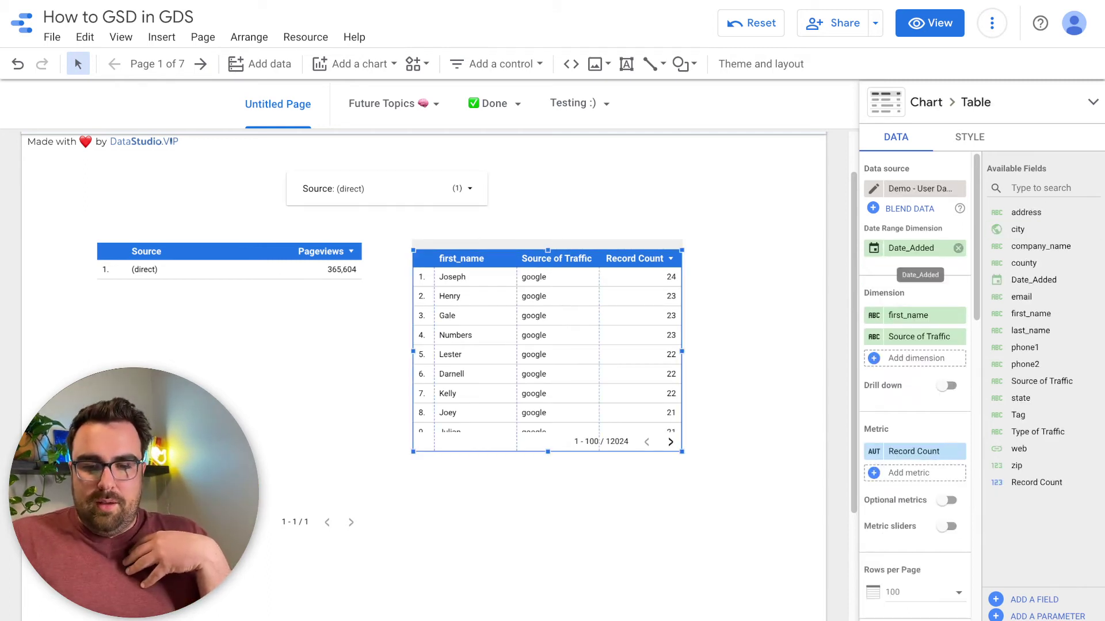
left_click(873, 189)
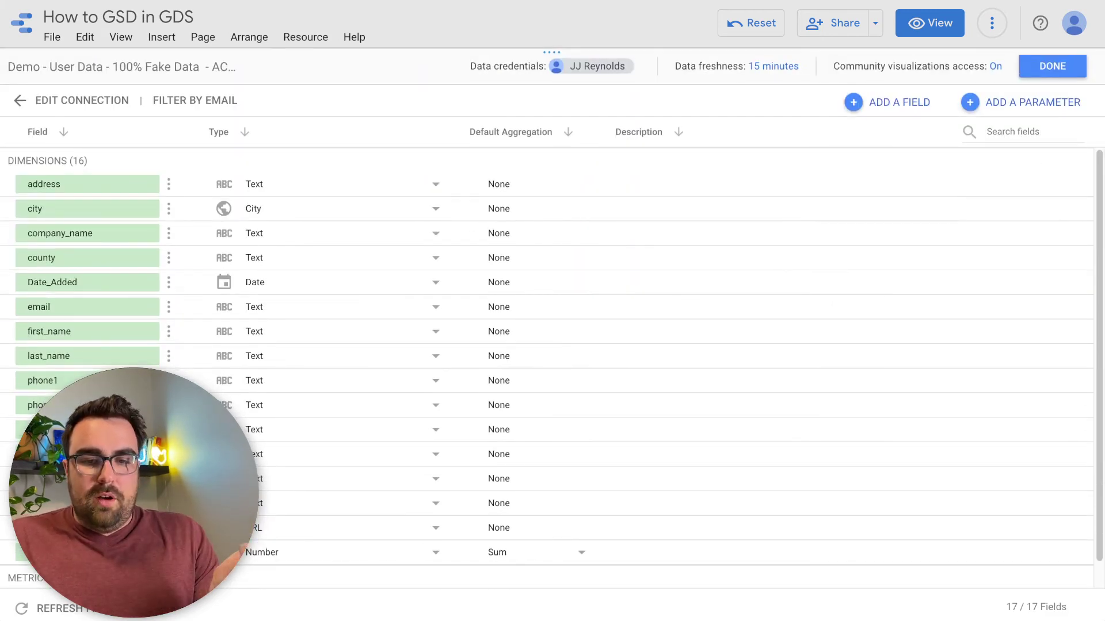
left_click(888, 102)
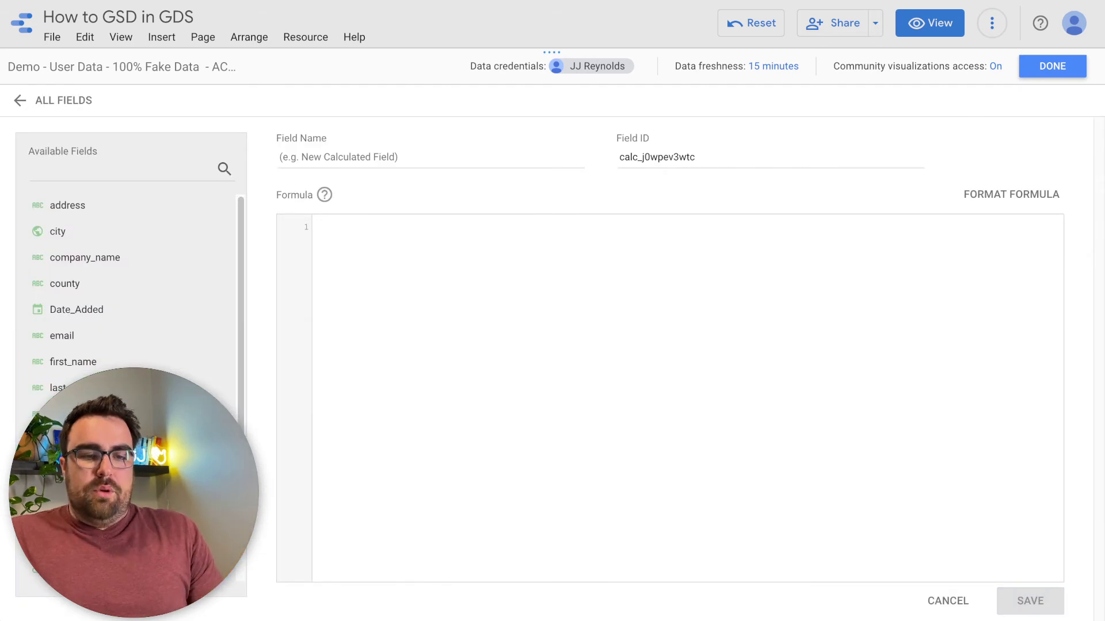
double_click(658, 157)
type("aslkdgj;laksjg")
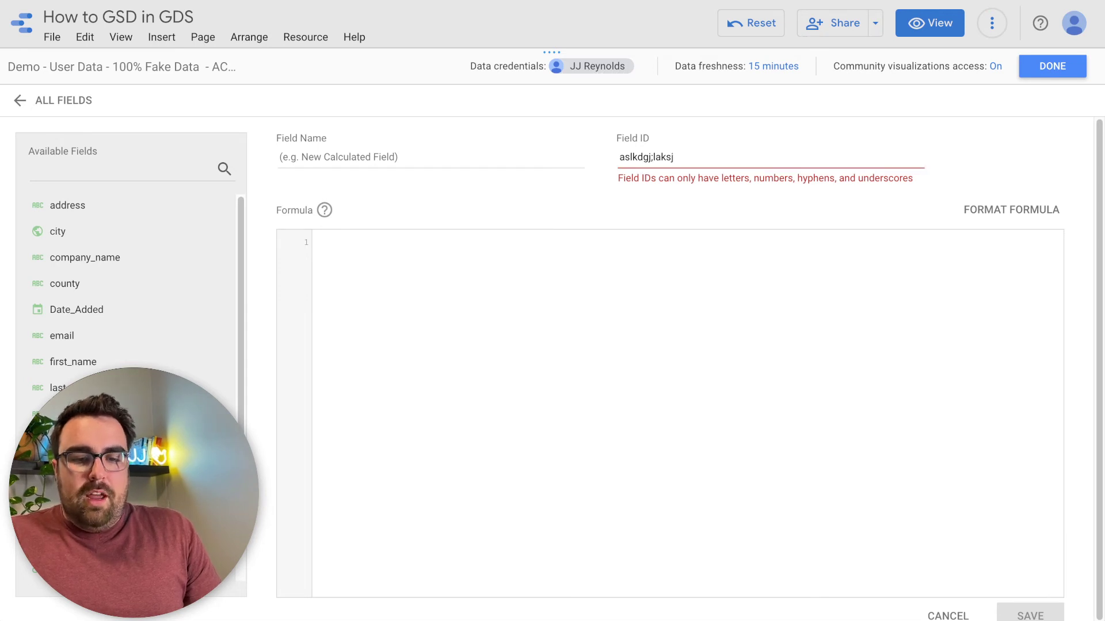
left_click_drag(913, 178, 813, 179)
triple_click(629, 178)
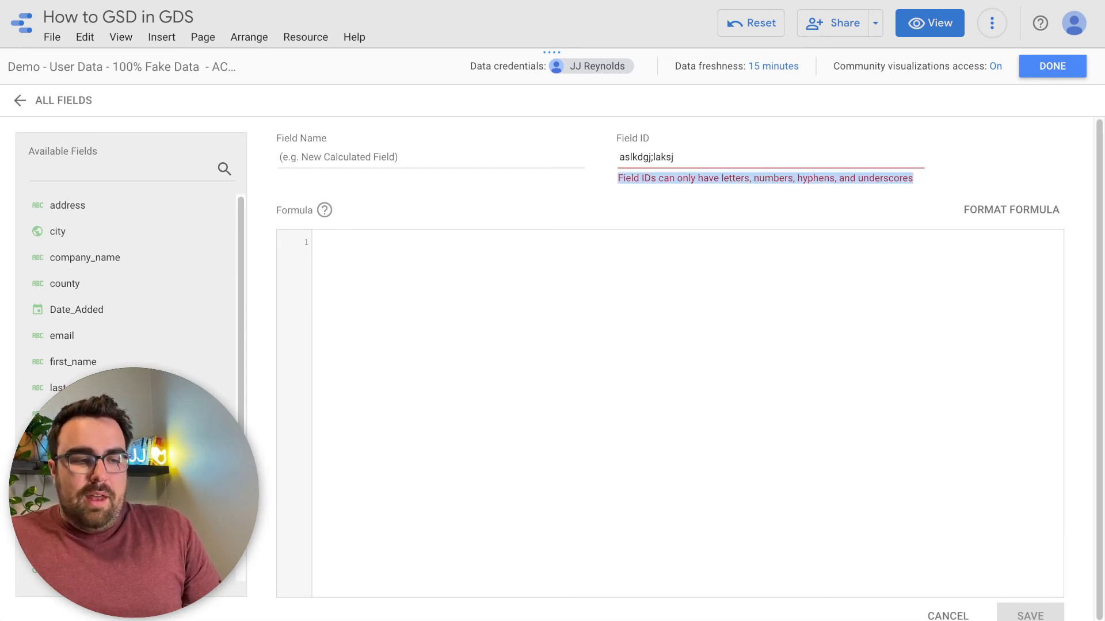
double_click(663, 157)
key("ctrl+a")
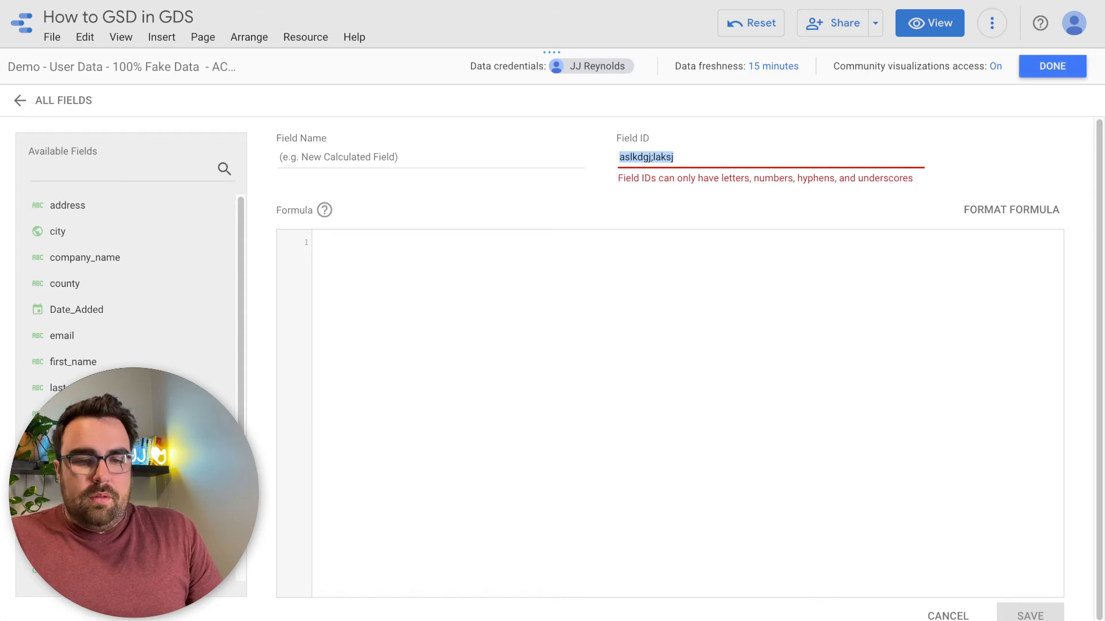
left_click(1053, 66)
Open the Source table's 1 Master View data source for editing and search its fields for source.
left_click(287, 339)
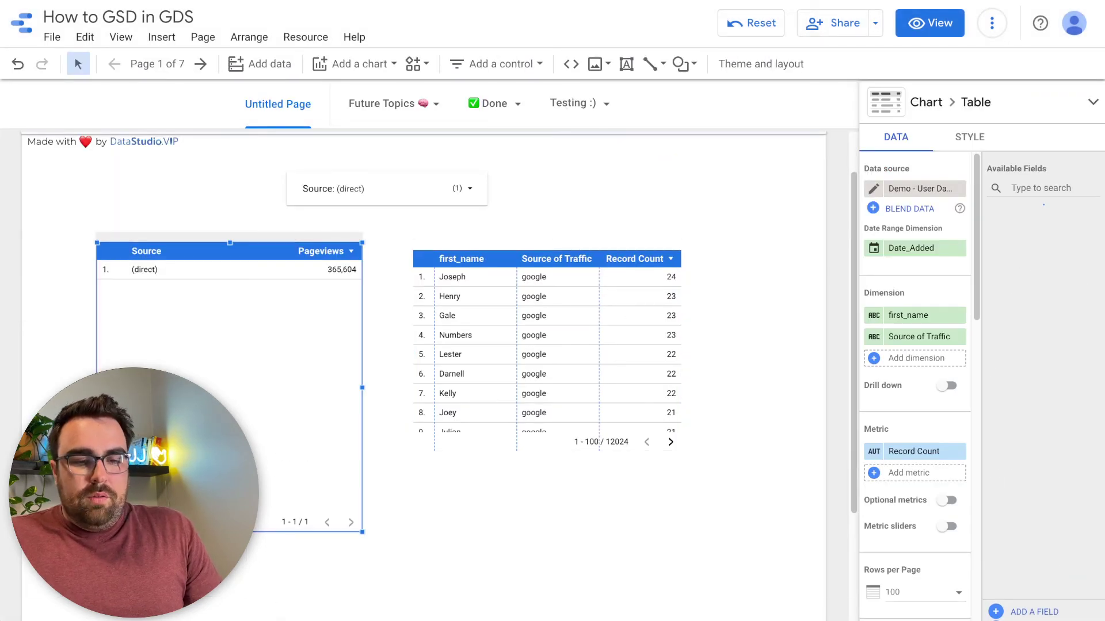
left_click(873, 189)
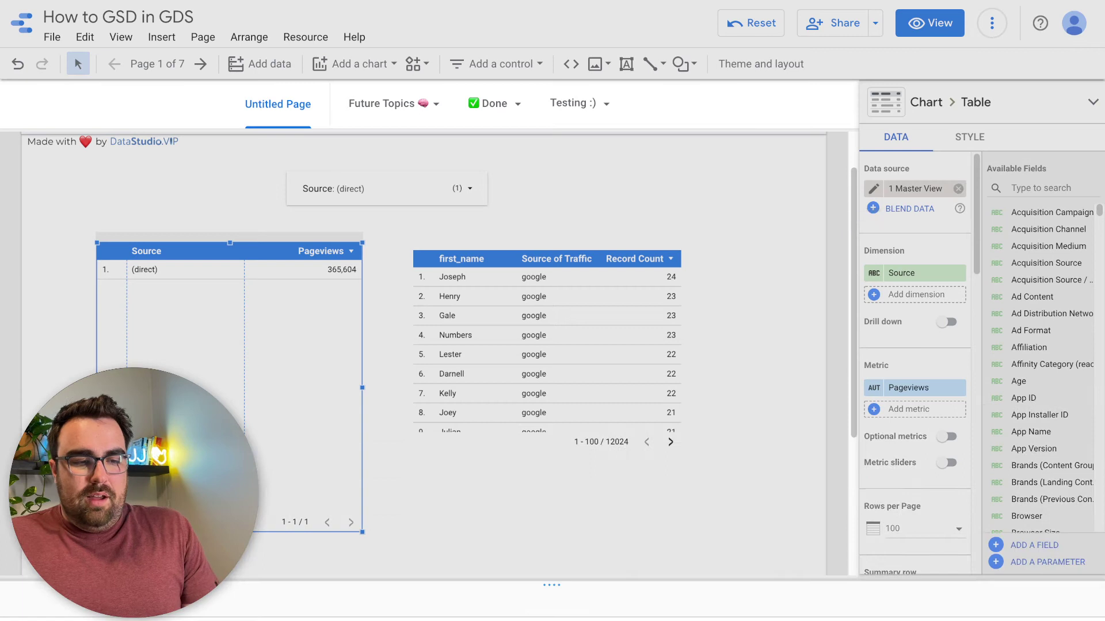
left_click(1013, 368)
type("source")
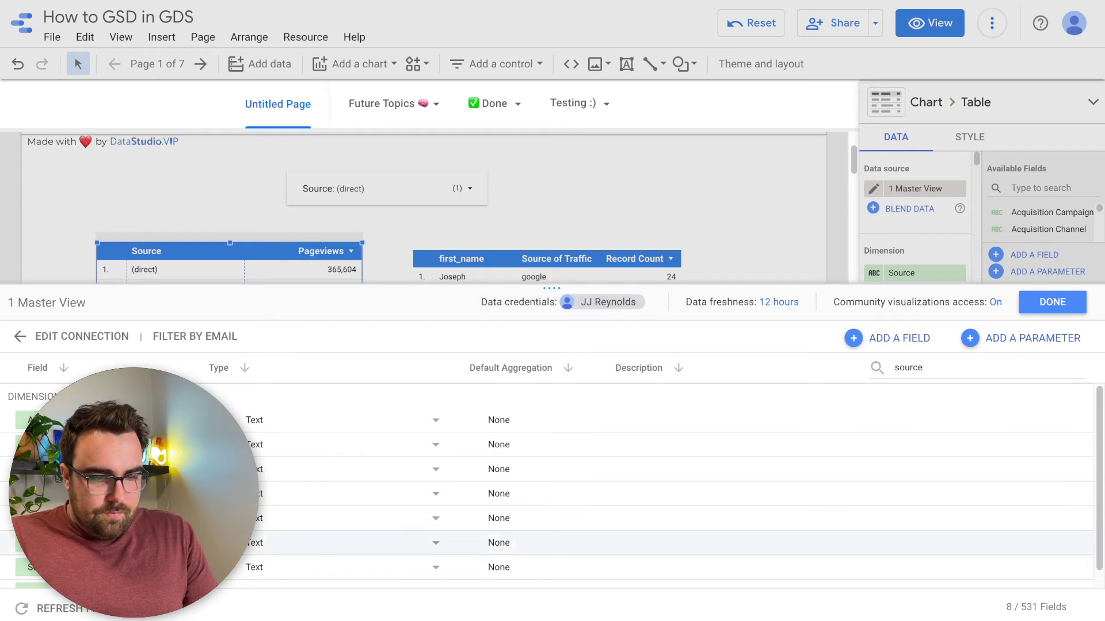
Enlarge the 1 Master View data source editor and start a new calculated field named Source - C.
left_click_drag(551, 287, 551, 52)
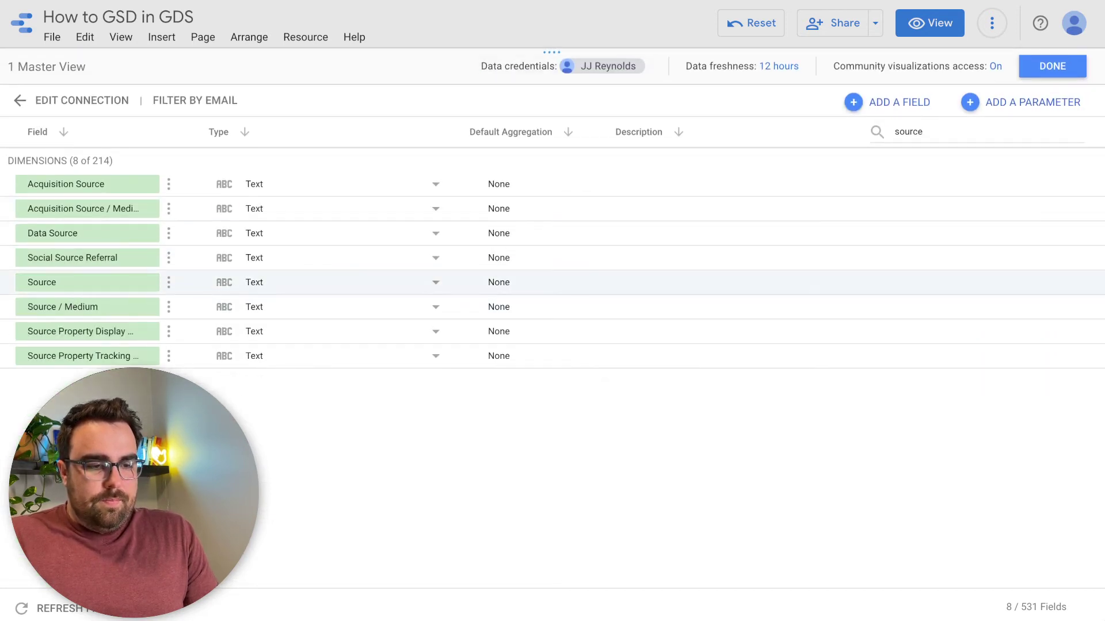
left_click(169, 281)
left_click(189, 390)
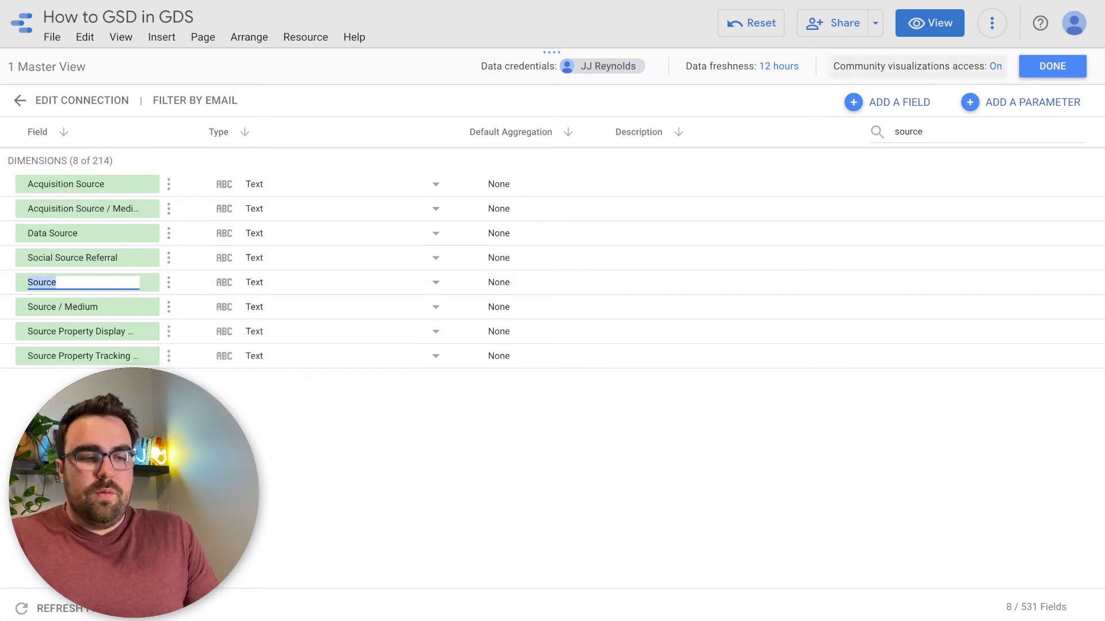
left_click(888, 102)
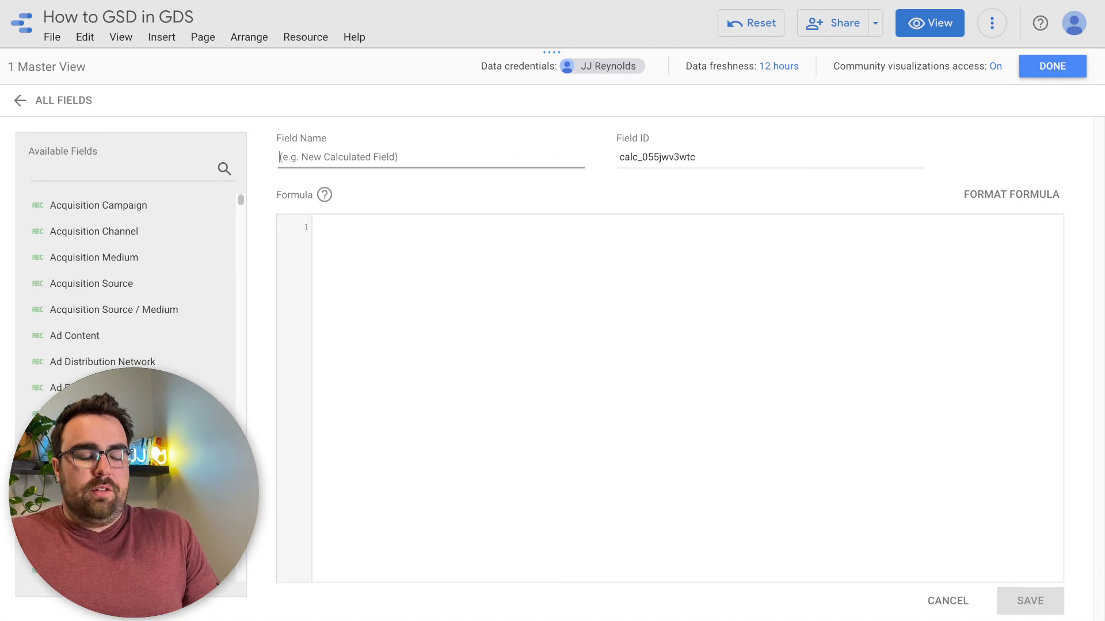
type("Source - C")
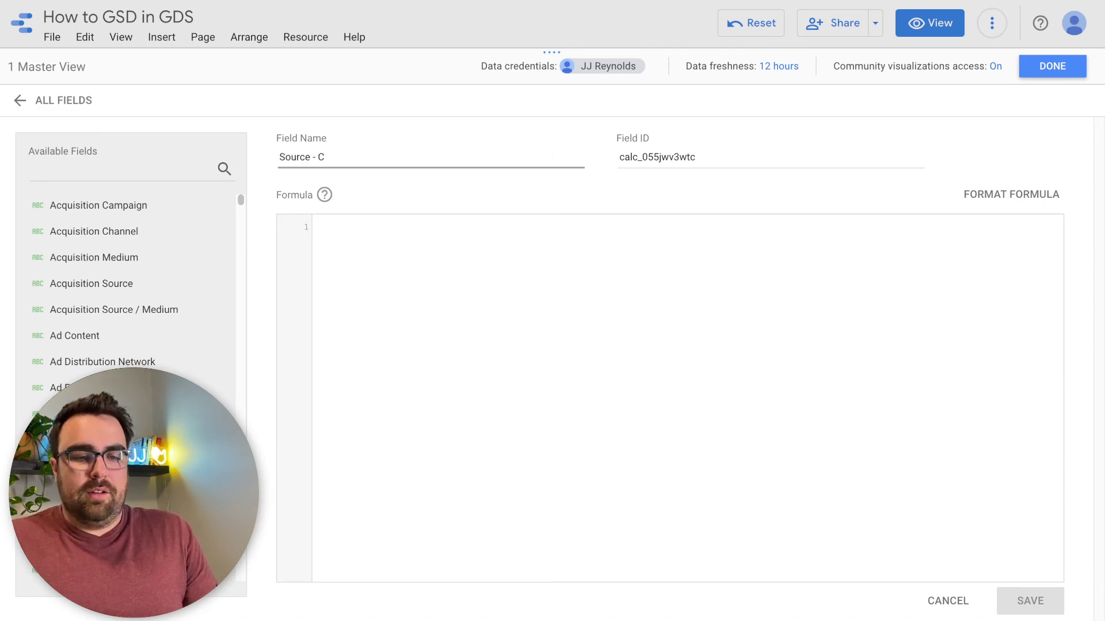
Give the new calculated field the ID sourceclean and use the Source field as its formula.
key("Tab")
type("sou")
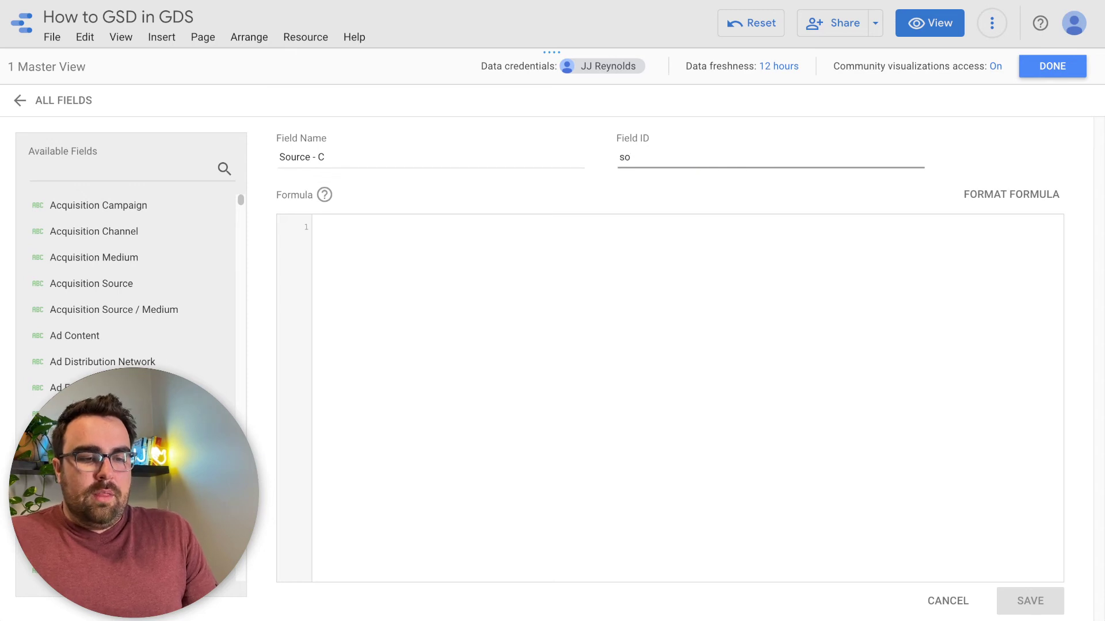
key("BackSpace")
key("BackSpace")
key("Tab")
type("source")
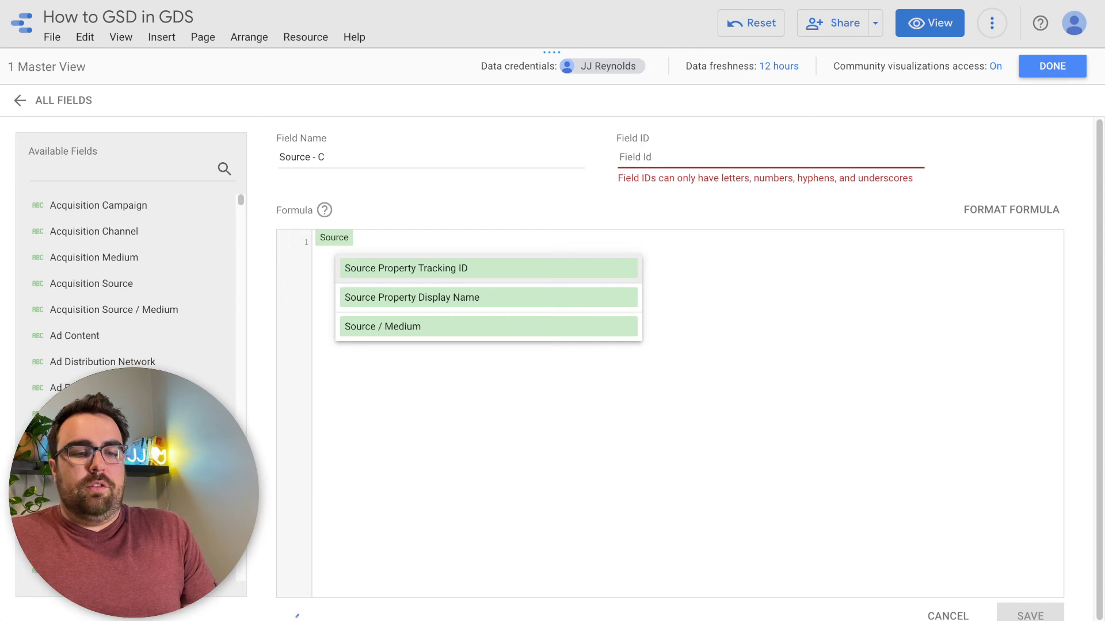
type("source")
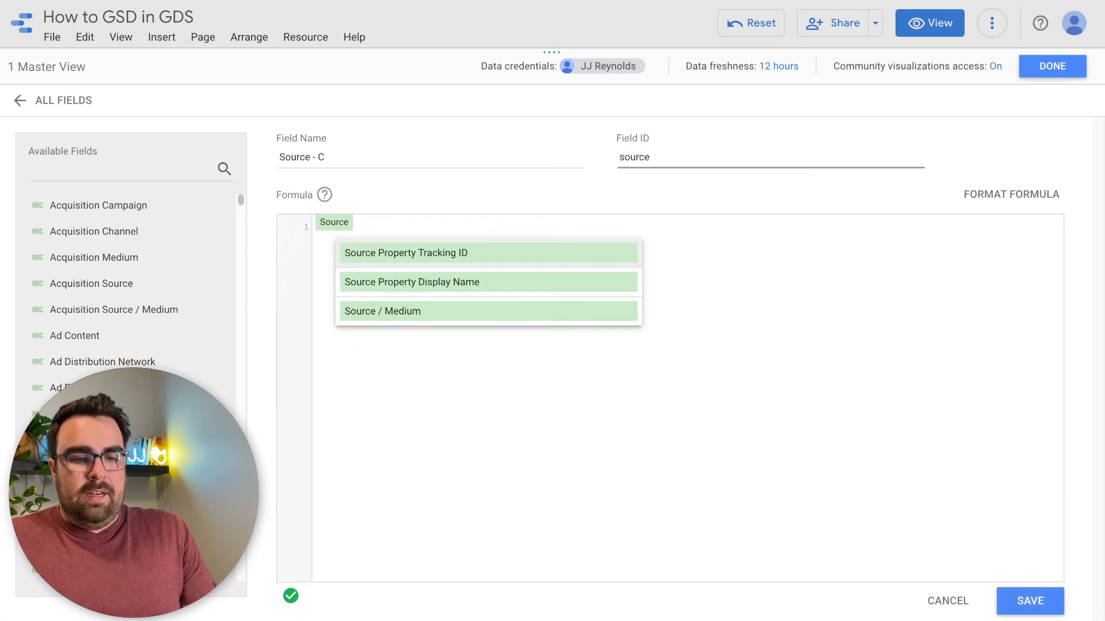
type("clean")
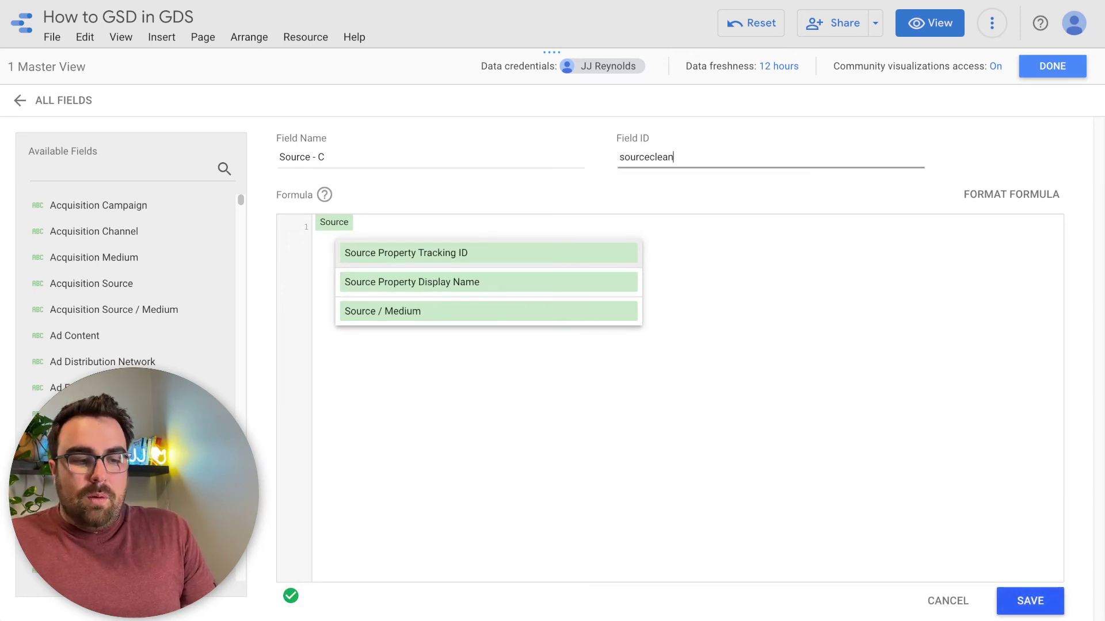
Wrap the Source field in the LOWER function so the formula reads LOWER(Source).
left_click(353, 223)
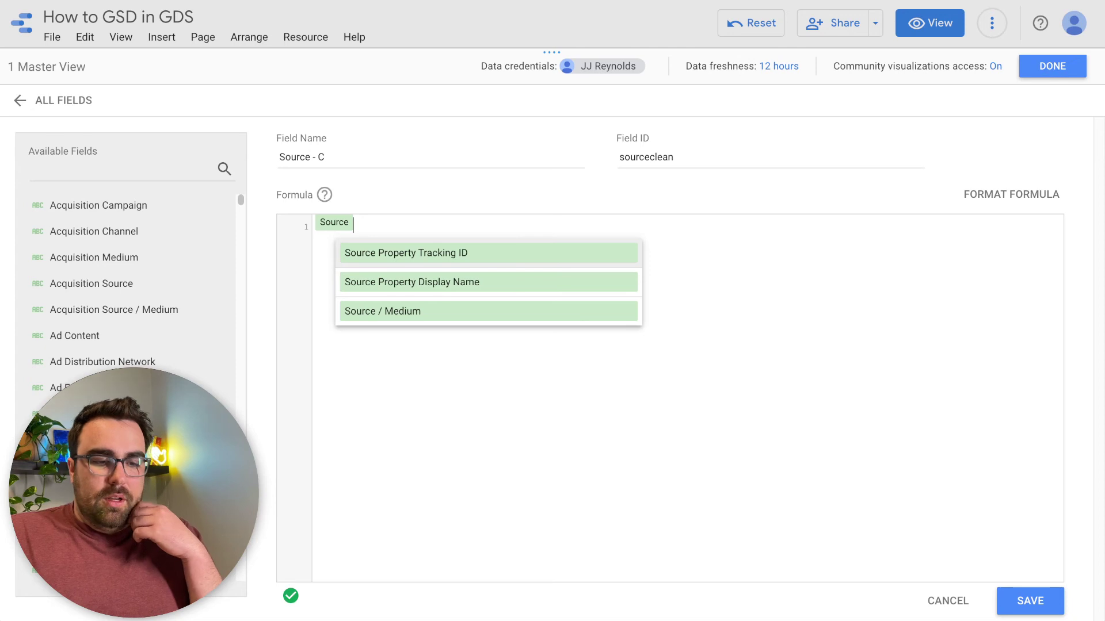
key("Left")
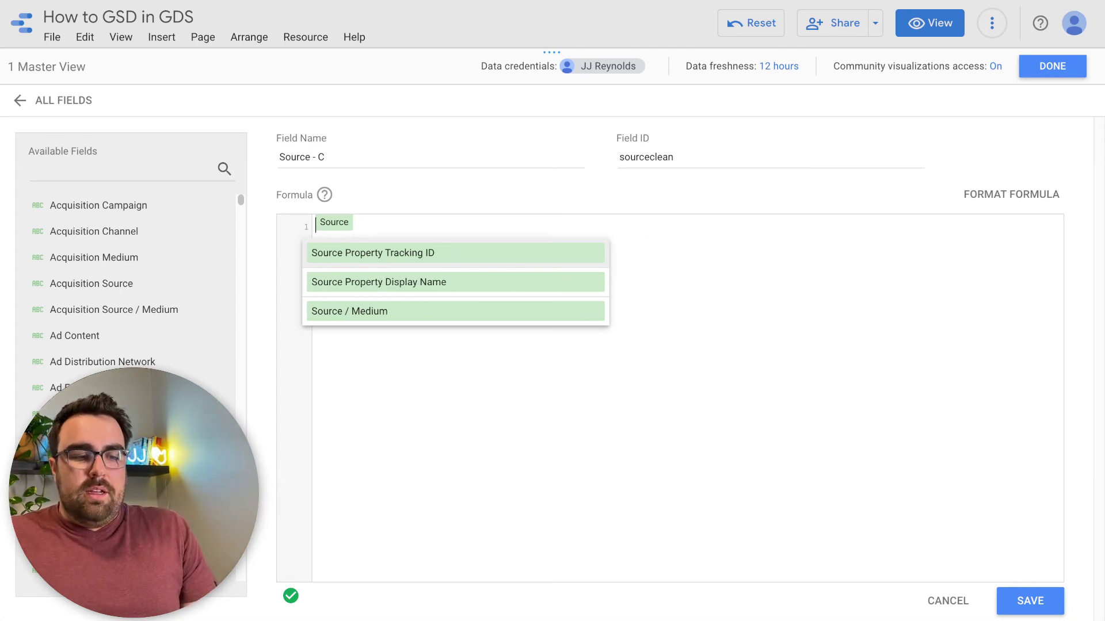
key("Left")
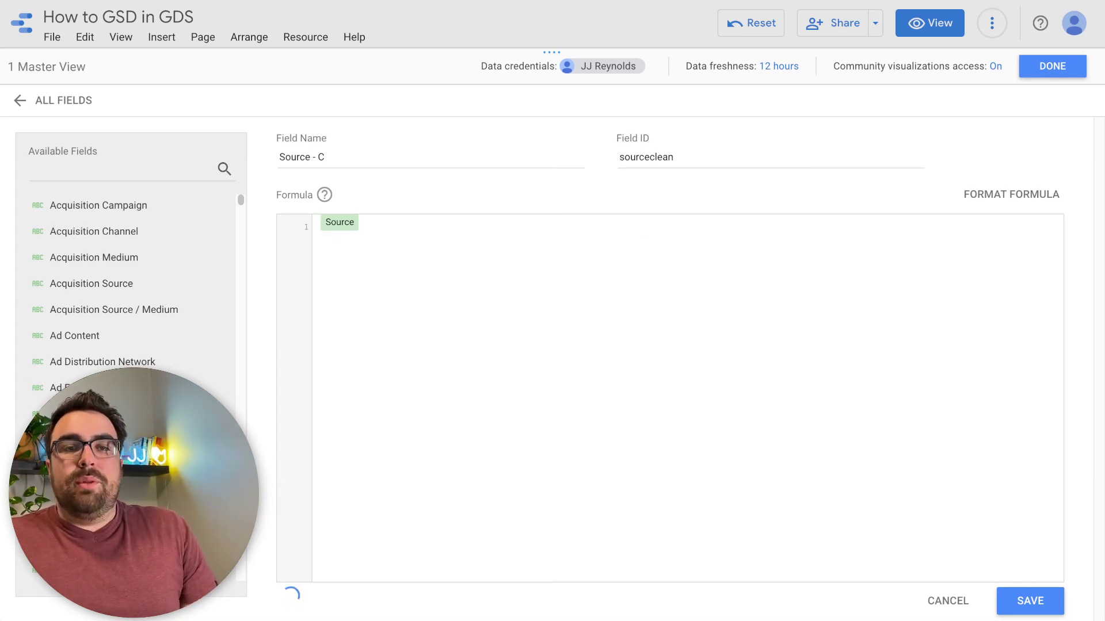
type("lowe")
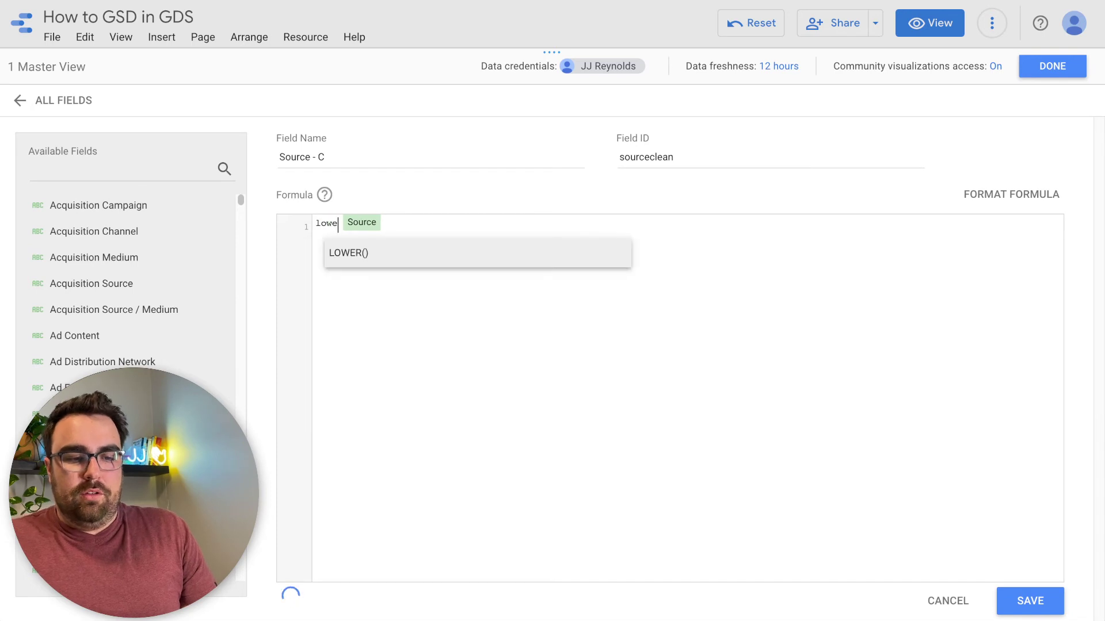
type("r")
key("Return")
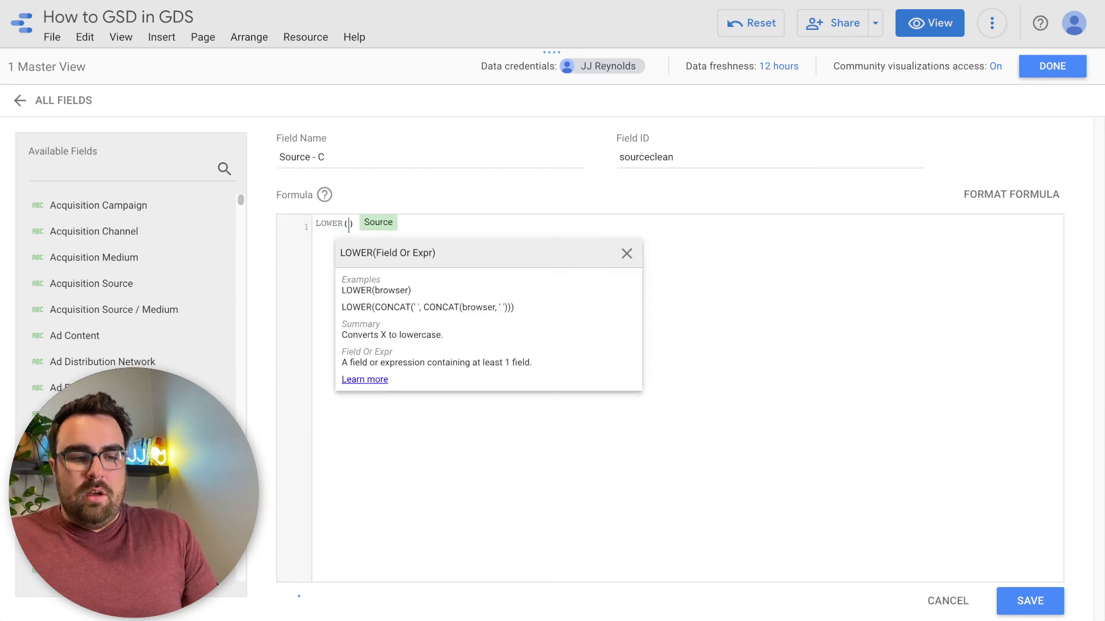
key("Right")
key("BackSpace")
key("Right")
key("Right")
type(")")
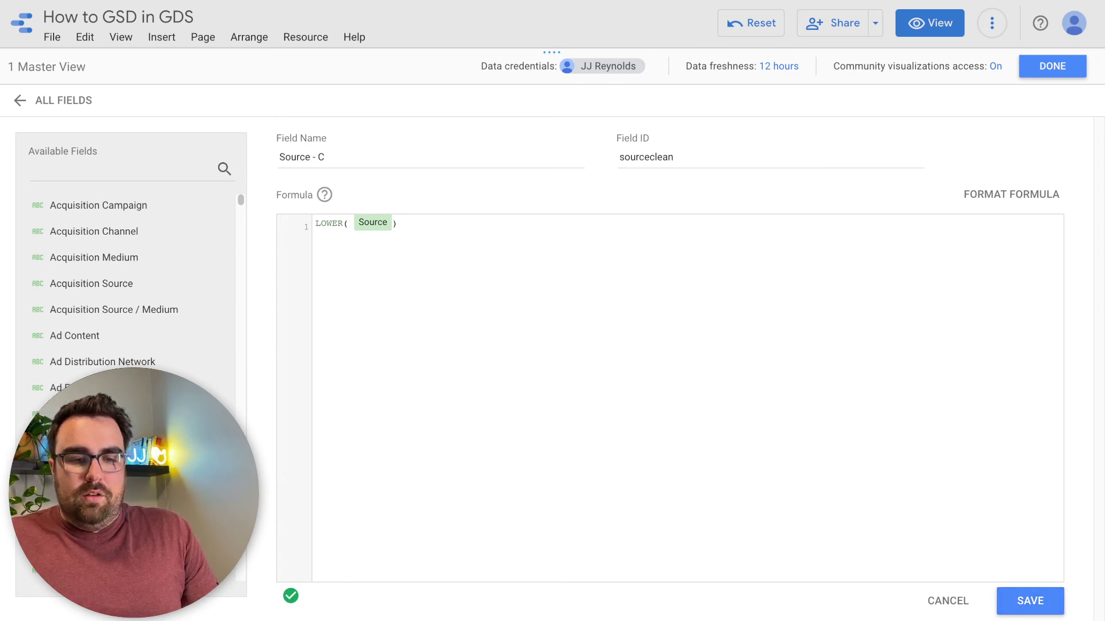
Copy the field ID sourceclean, save the Source - C calculated field and close the data source editor.
double_click(641, 157)
key("super+c")
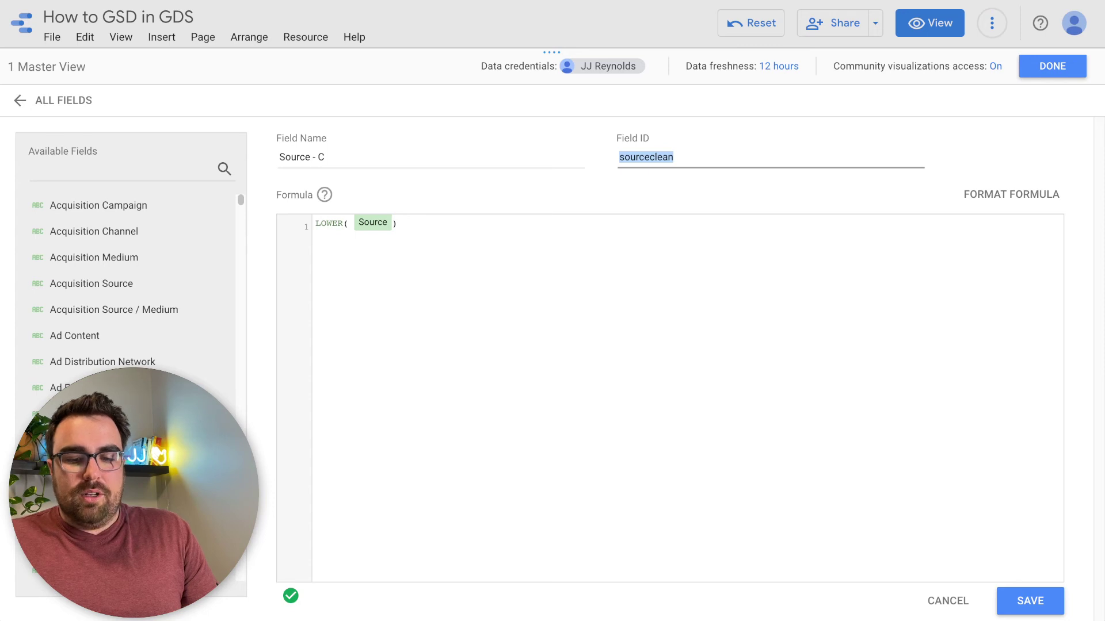
left_click(1030, 600)
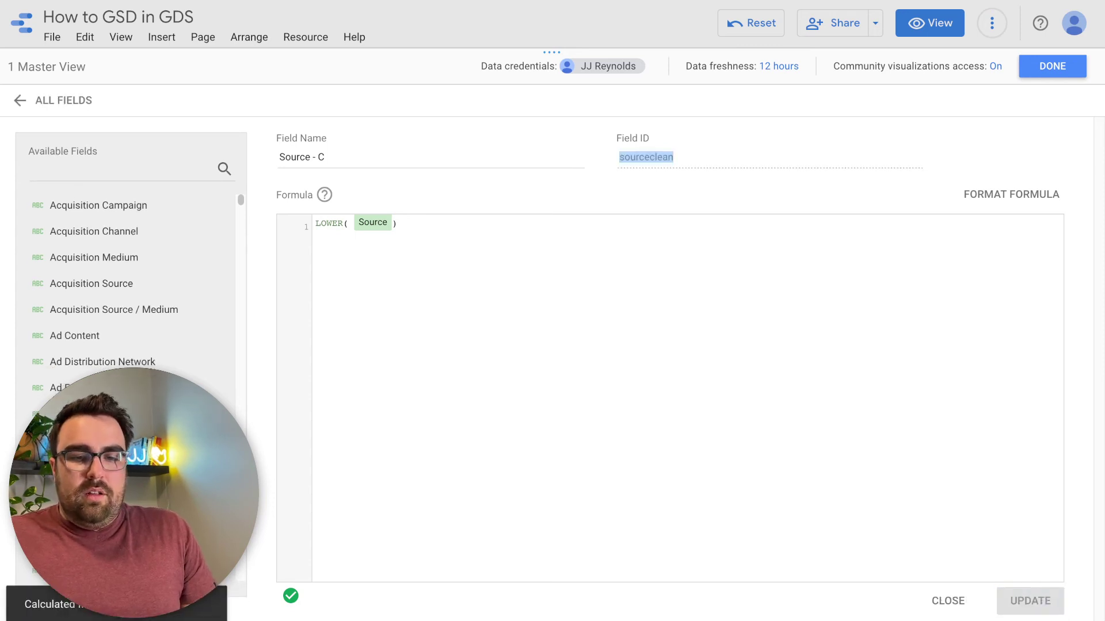
left_click(1052, 66)
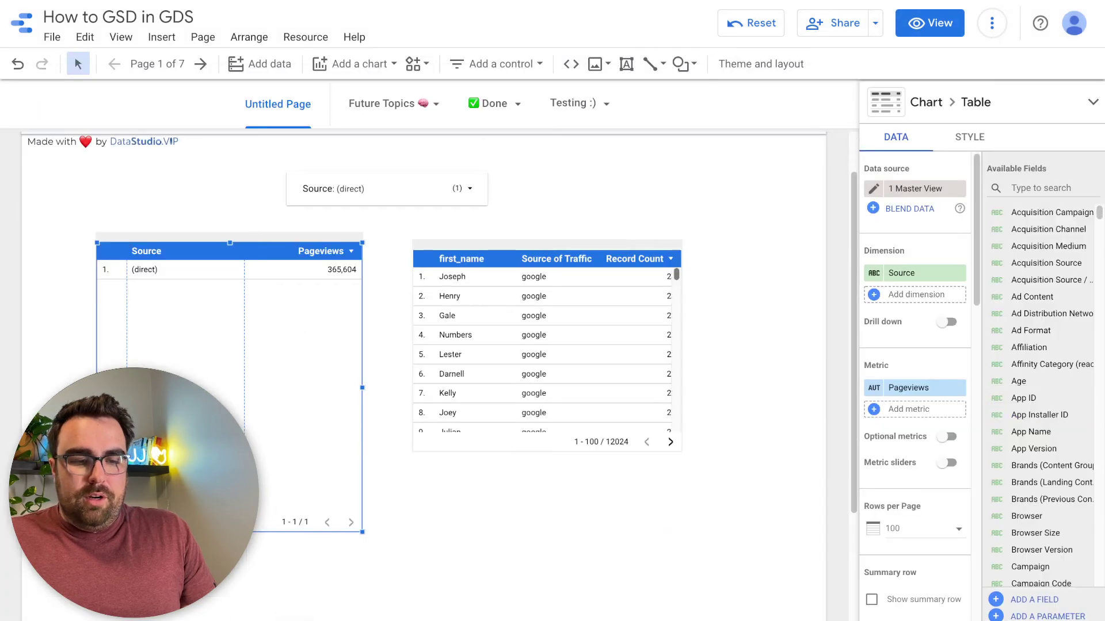
Start a new calculated field for the first_name table's Demo - User Data source and paste sourceclean as its field ID.
left_click(547, 351)
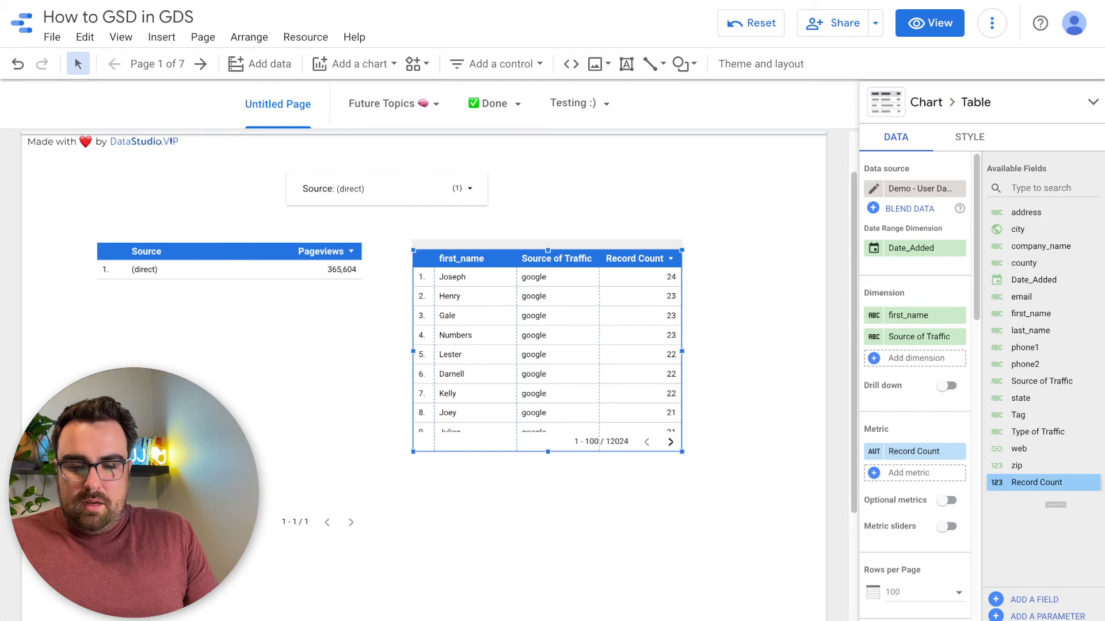
left_click(1034, 600)
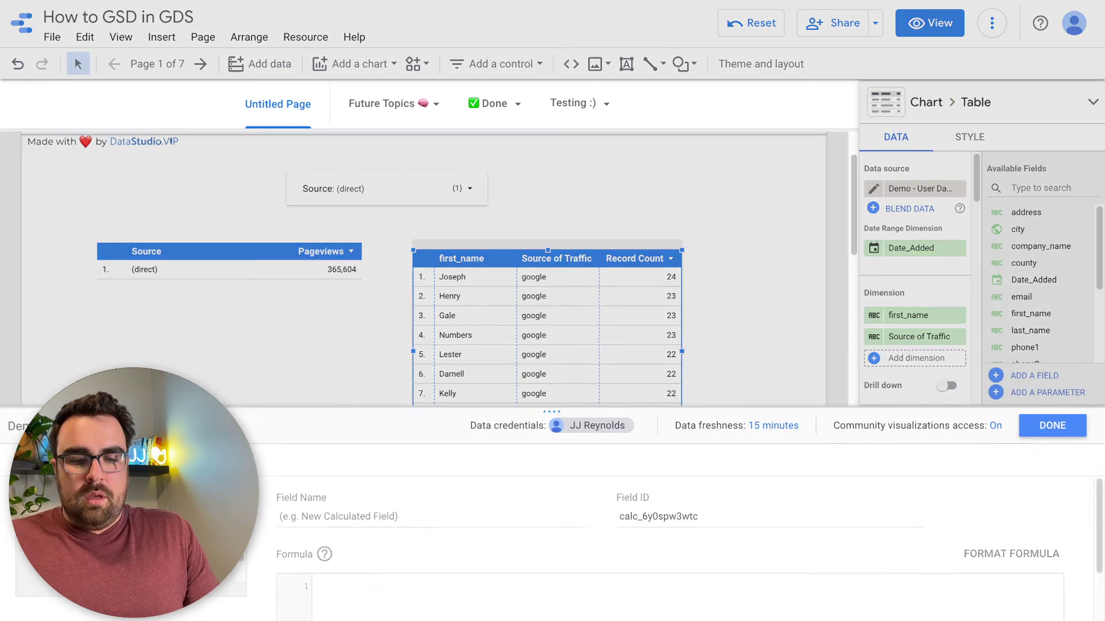
double_click(656, 393)
key("super+v")
Enter the formula LOWER(Source of Traffic) for the new Demo - User Data calculated field.
left_click(316, 462)
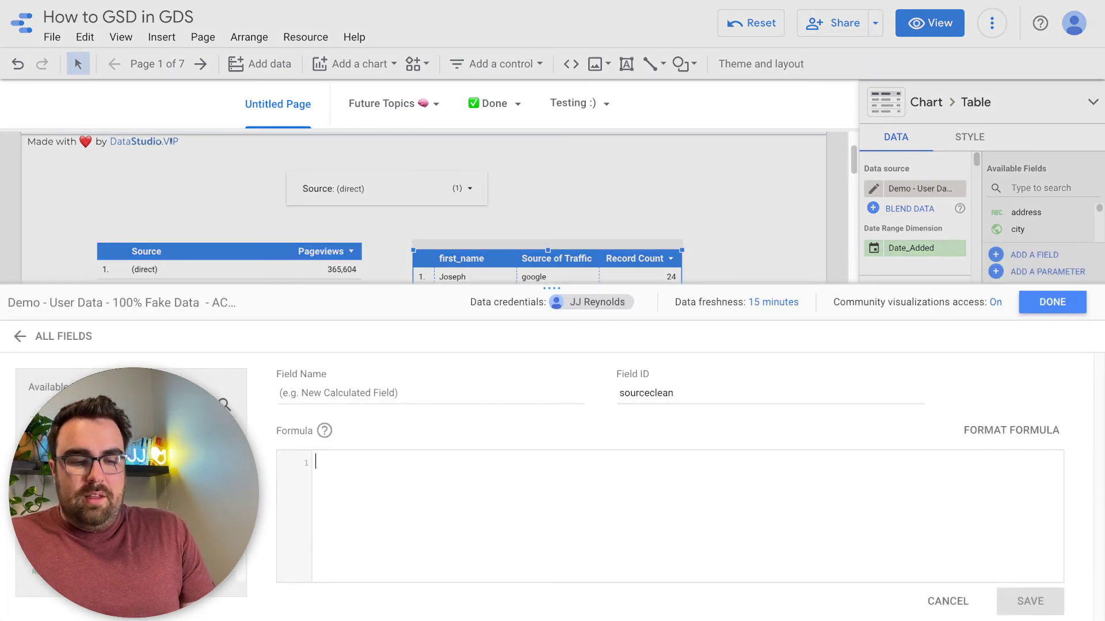
type("sour")
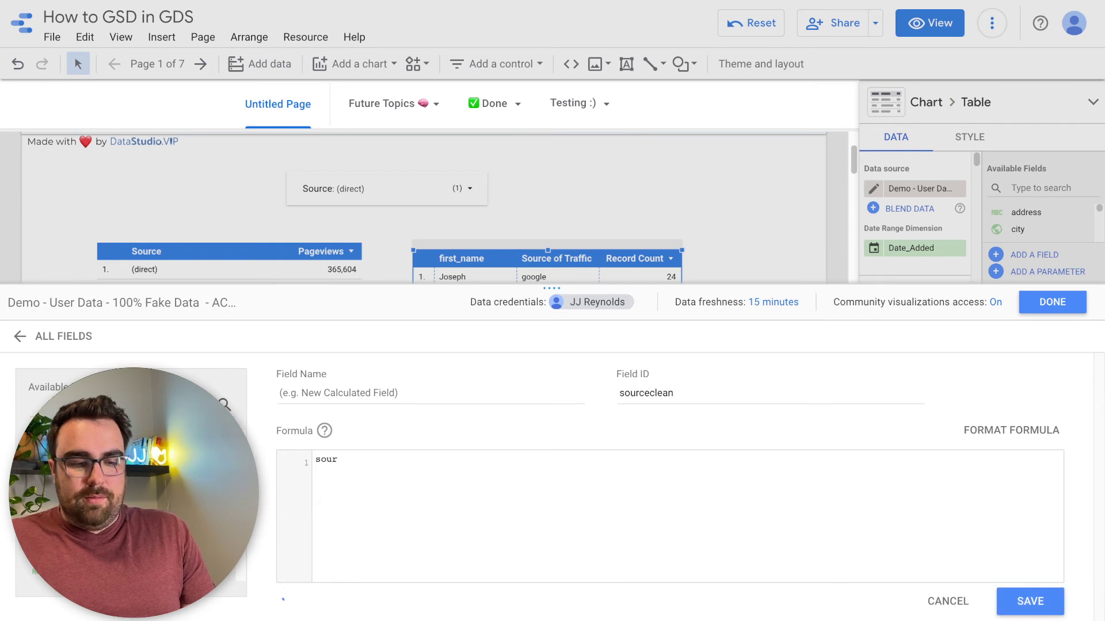
key("Return")
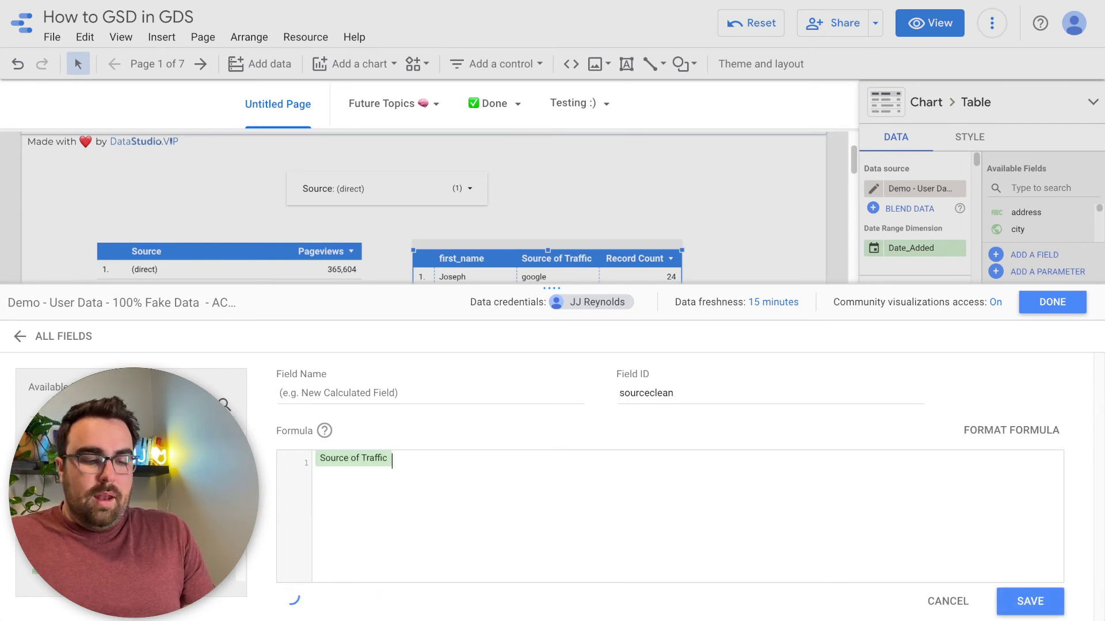
key("Left")
type("LOWER()")
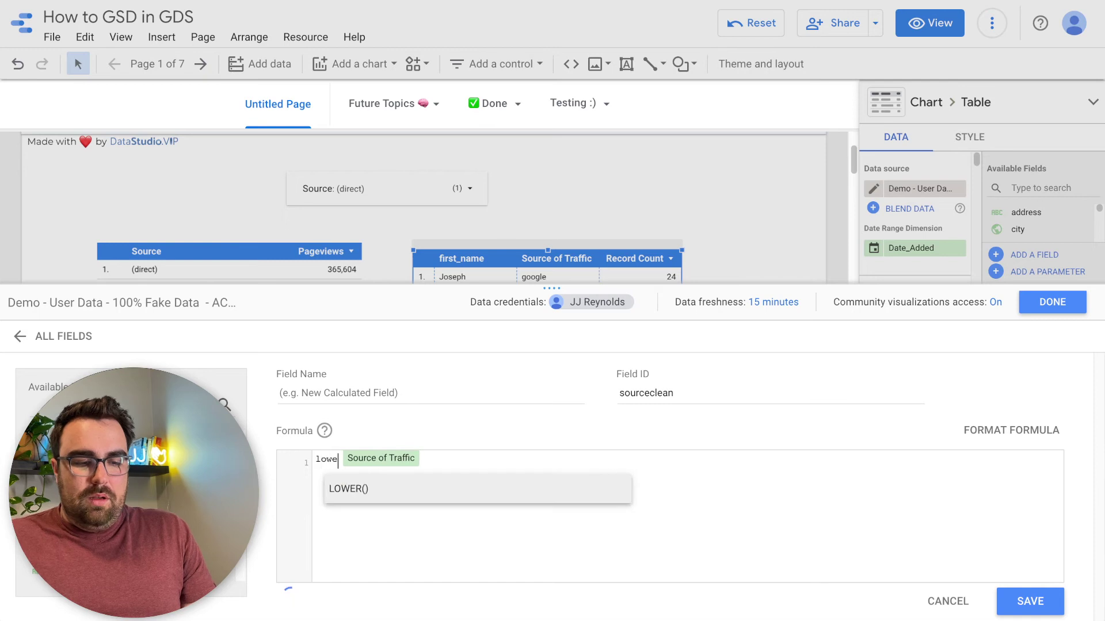
type("\\")
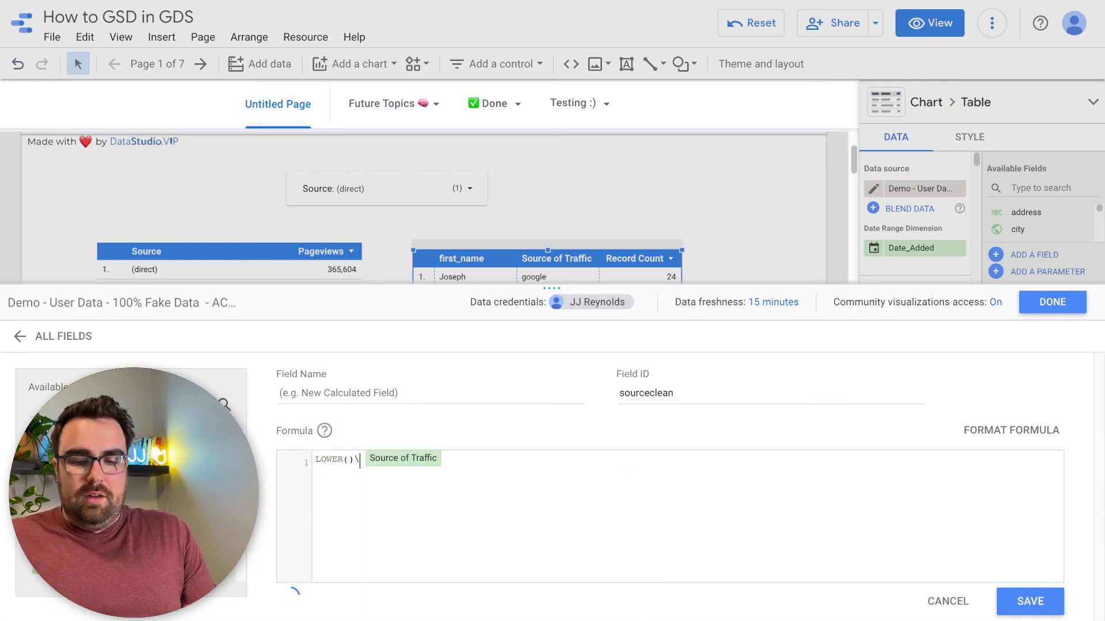
key("BackSpace")
key("BackSpace")
key("End")
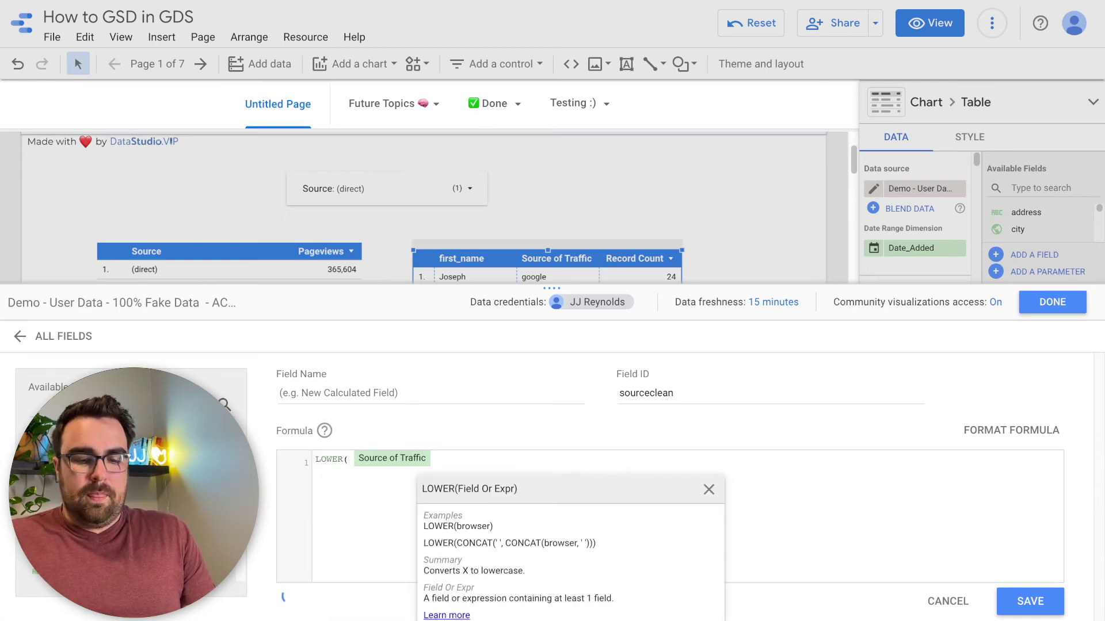
type(")")
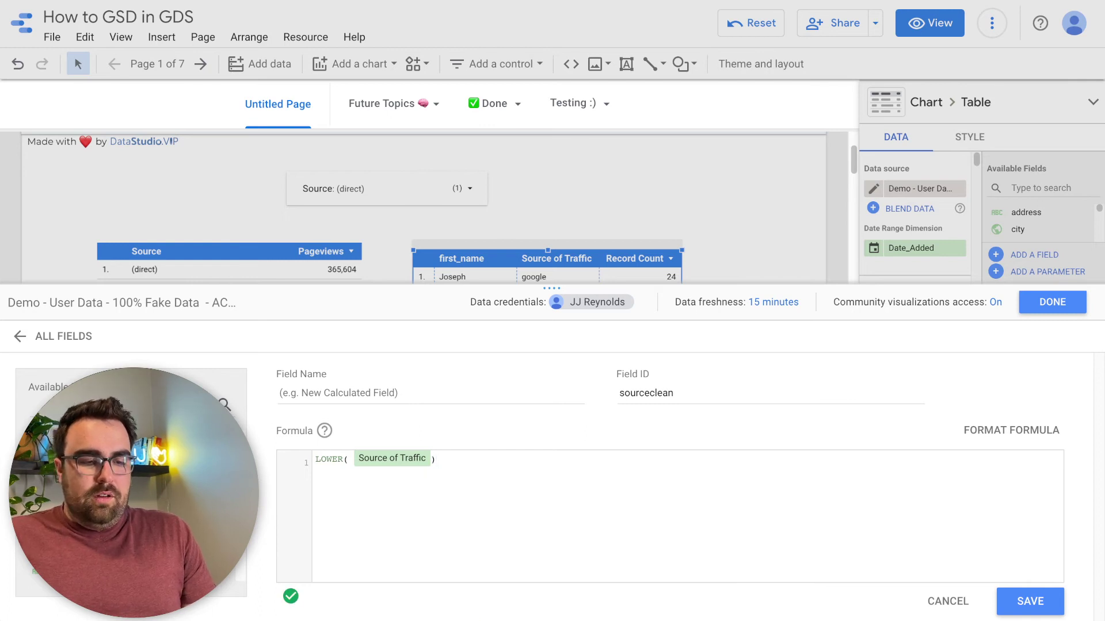
Name the Demo - User Data calculated field Source - C, save it and close the data source editor.
left_click(339, 393)
type("Sour")
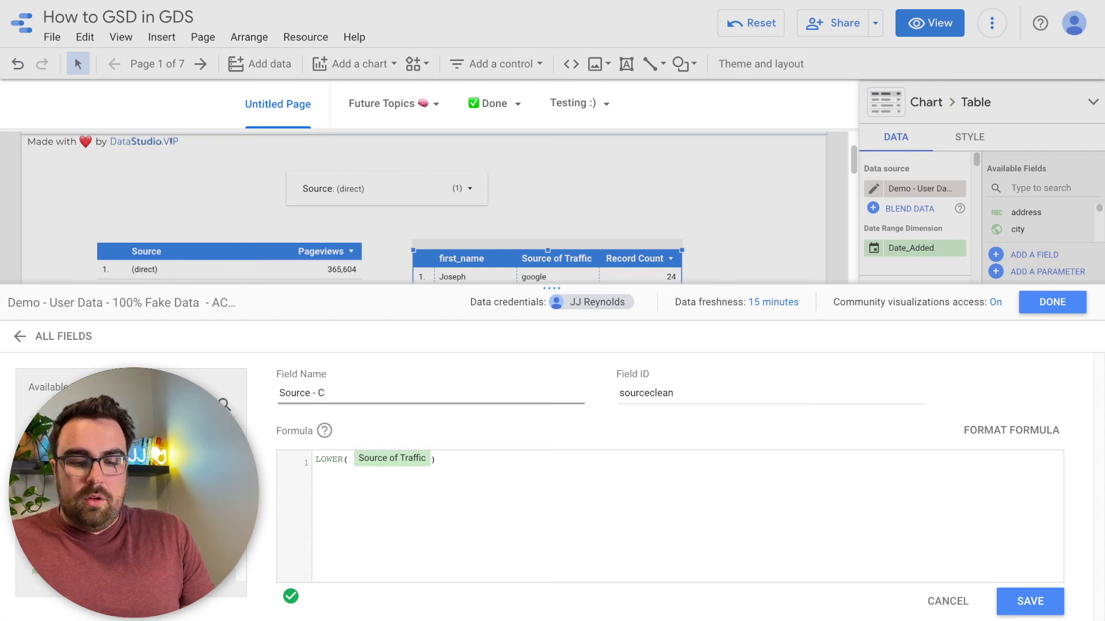
type("ce - C")
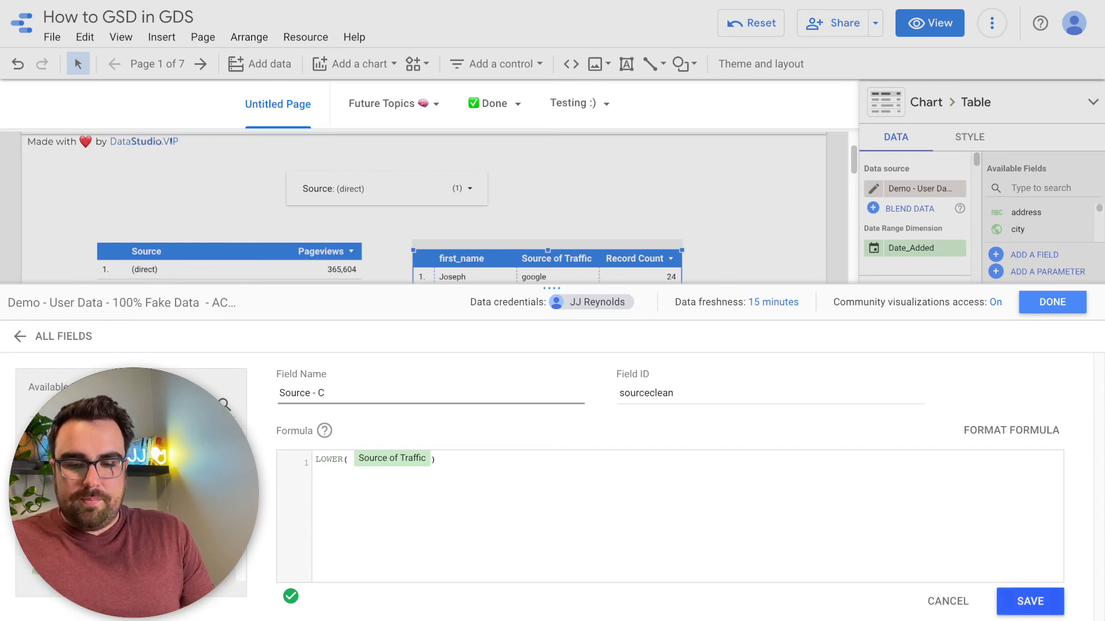
left_click(1030, 601)
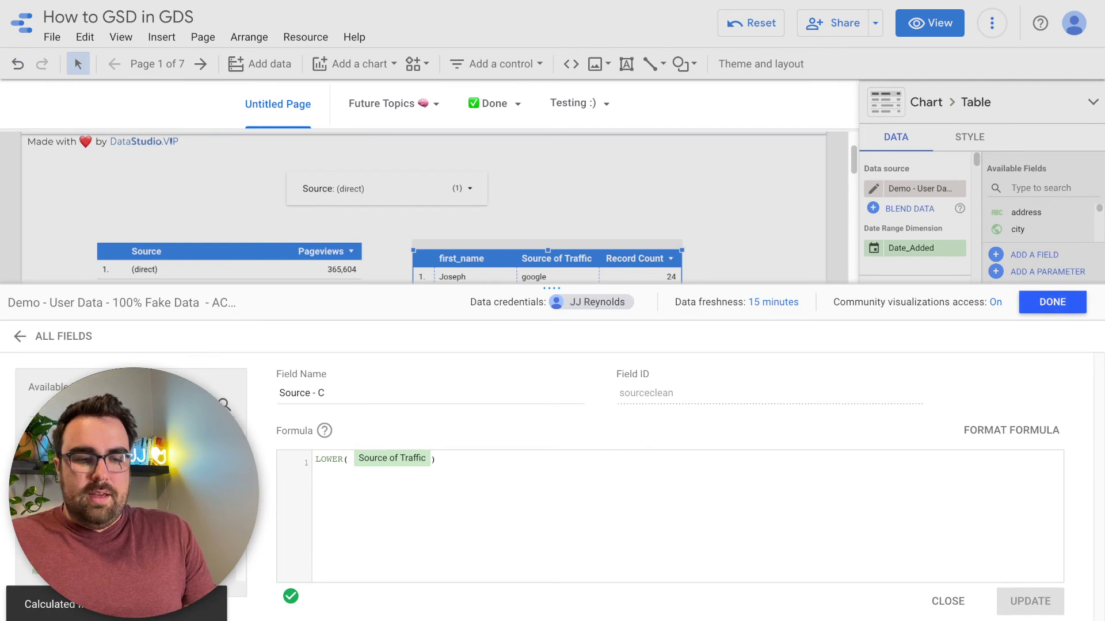
left_click(1053, 305)
Replace the drop-down control's Source field with the Source - C calculated field.
left_click(363, 178)
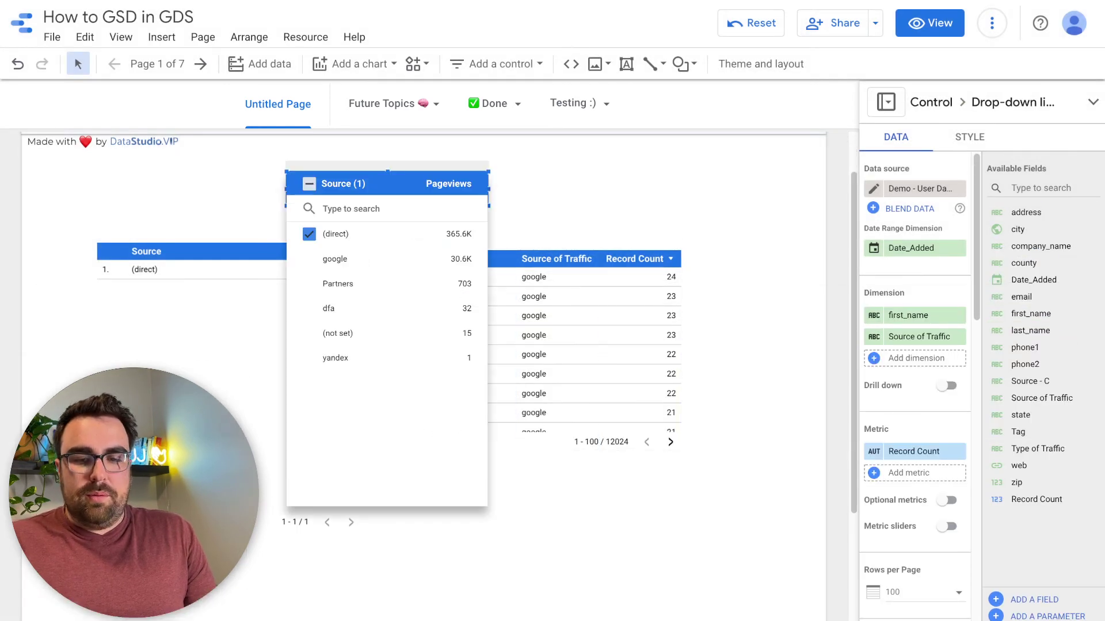
left_click(1054, 188)
type("s")
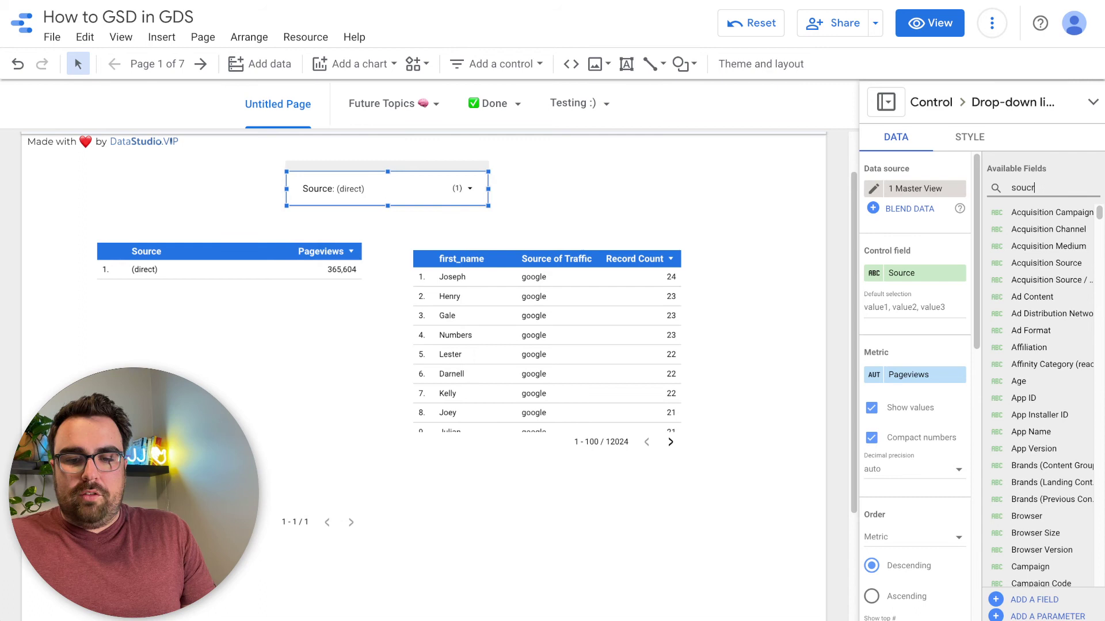
type("oucr")
key("BackSpace")
type("ce")
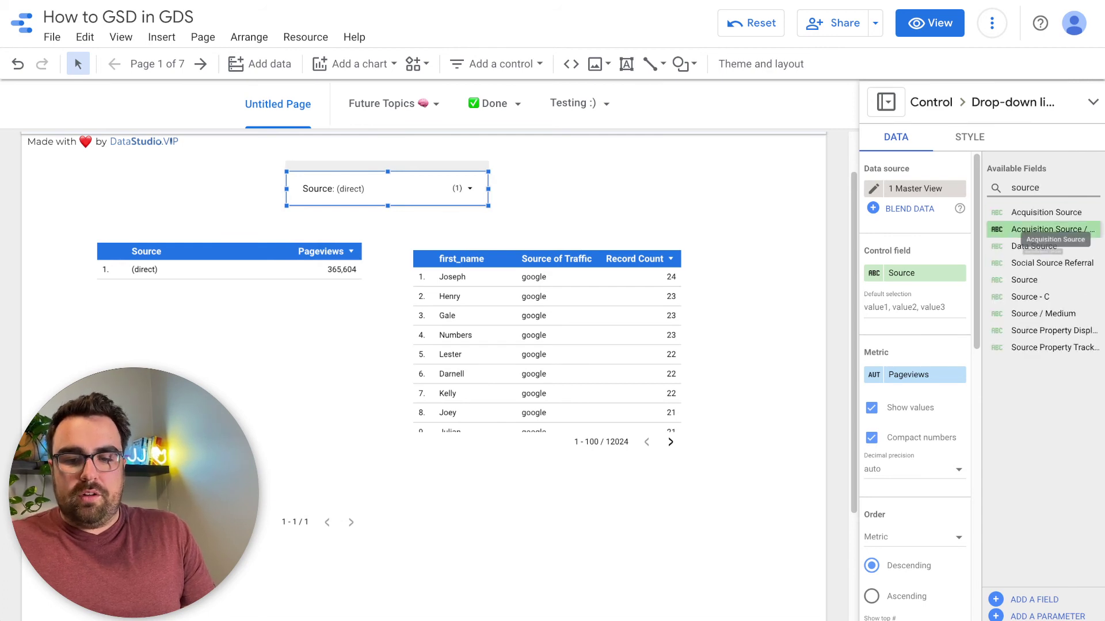
left_click_drag(1053, 298, 915, 273)
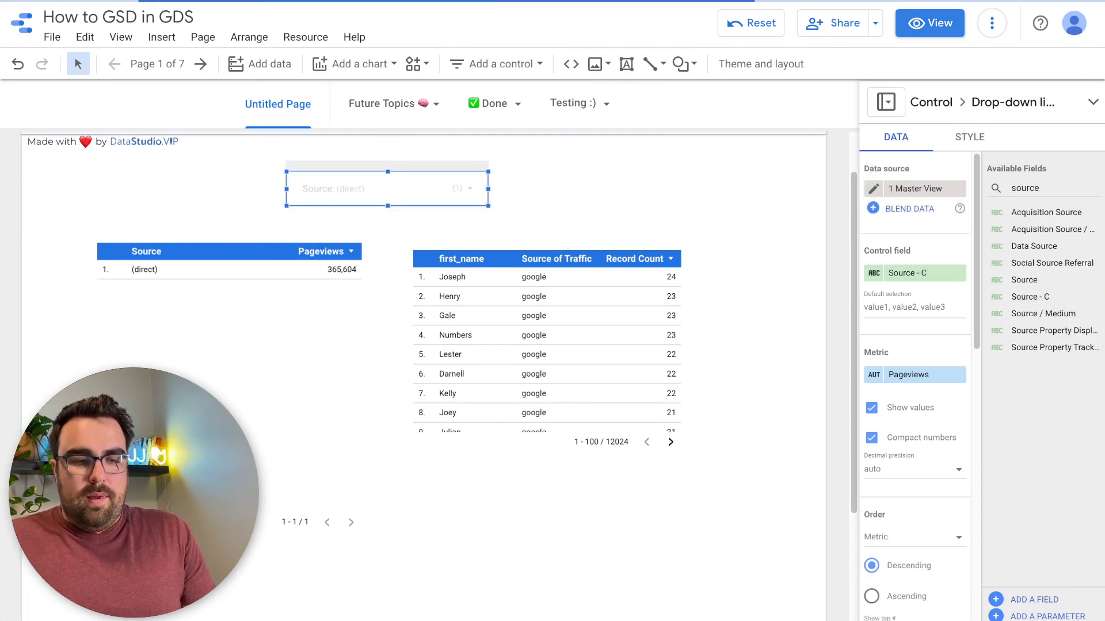
Reset the report's filters, limit the Source - C control to google only, and review the first_name table's rows.
left_click(276, 345)
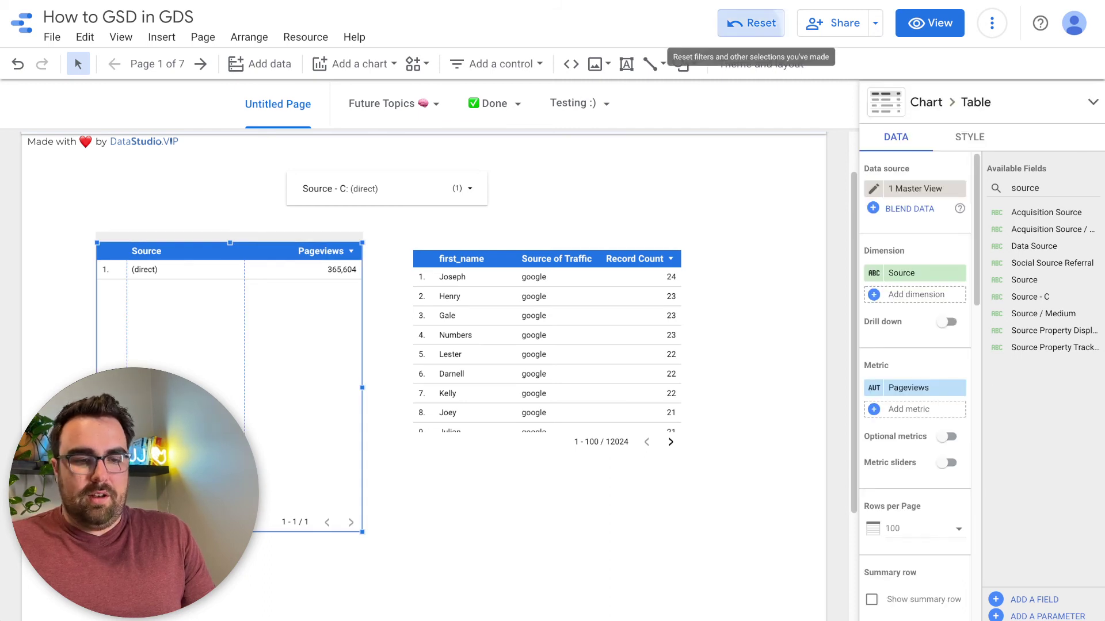
left_click(751, 23)
left_click(449, 189)
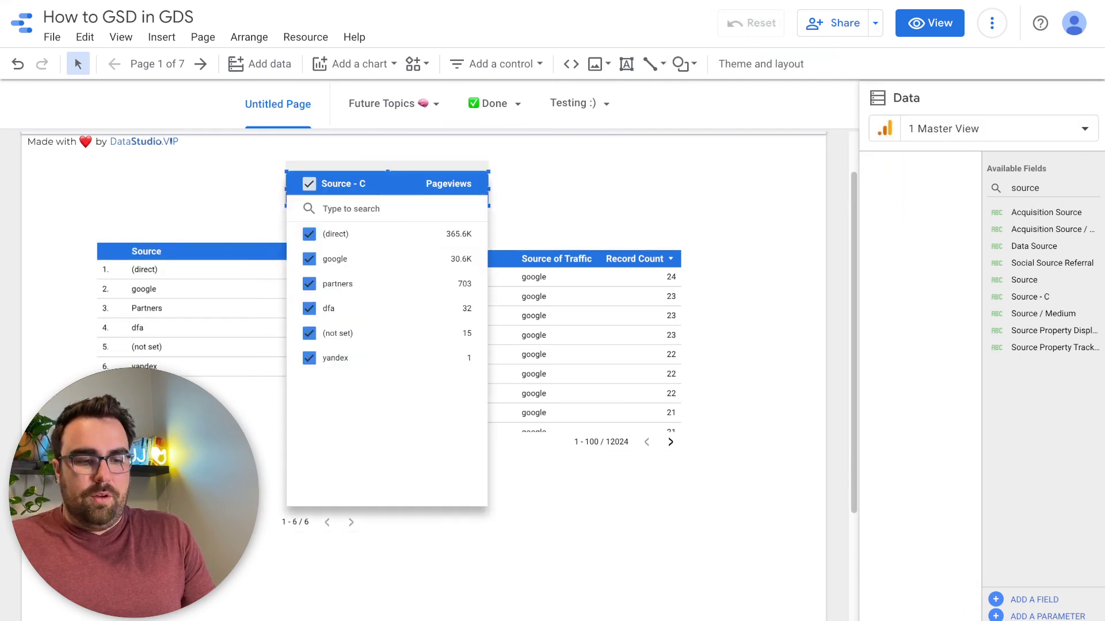
left_click(450, 259)
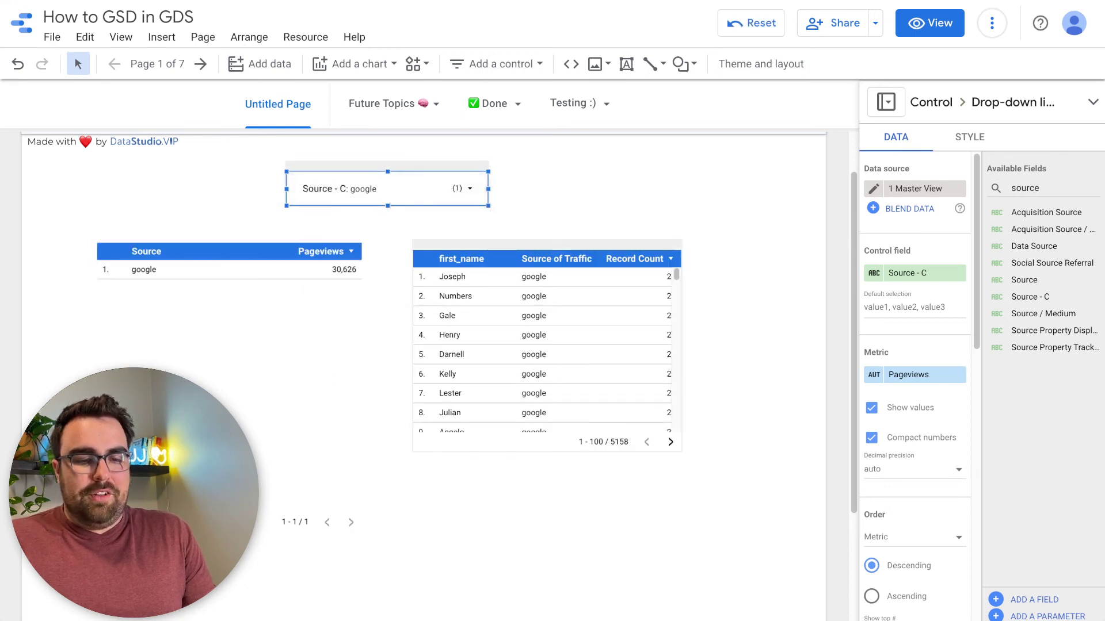
scroll(547, 345, "down", 20)
scroll(547, 345, "down", 5)
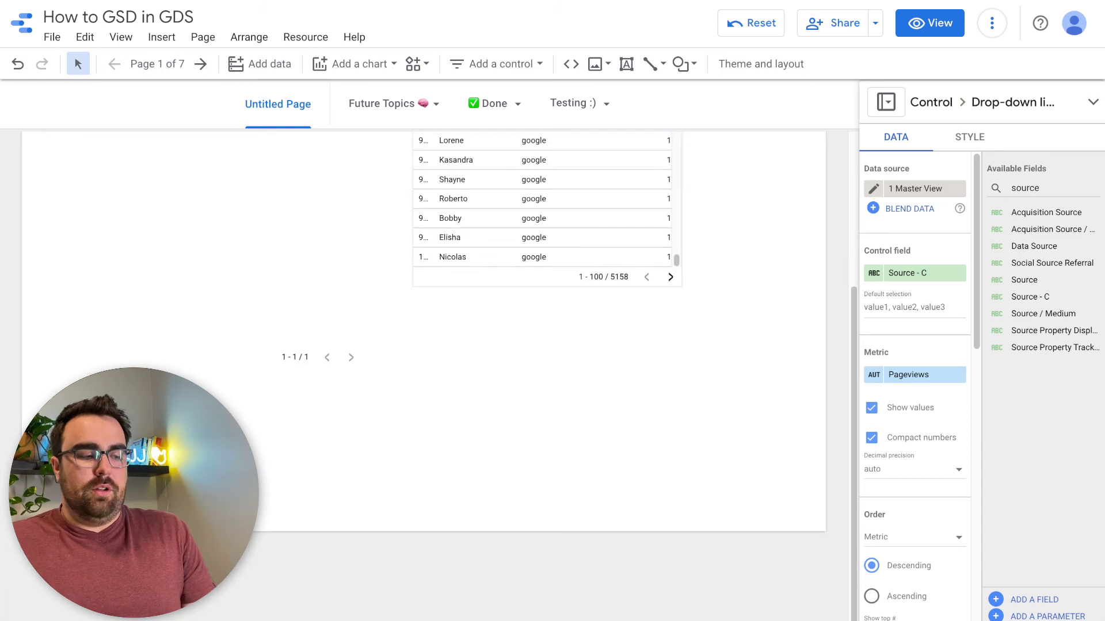
scroll(547, 346, "up", 5)
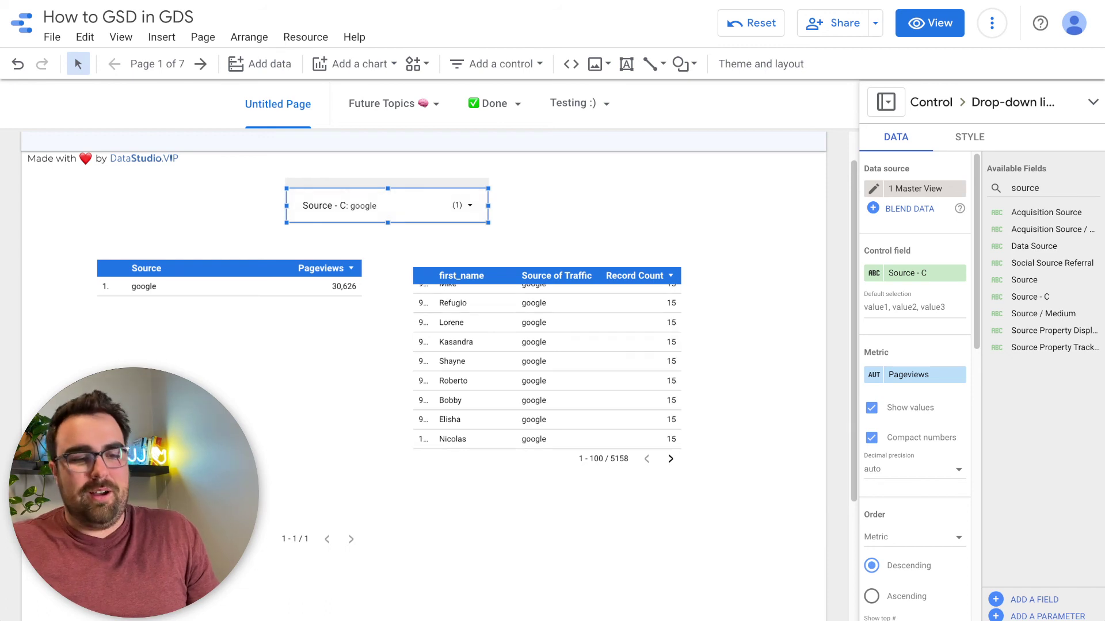
Move the Source - C control slightly down and to the right, and shift the Source and first_name tables slightly right.
left_click_drag(387, 184, 419, 196)
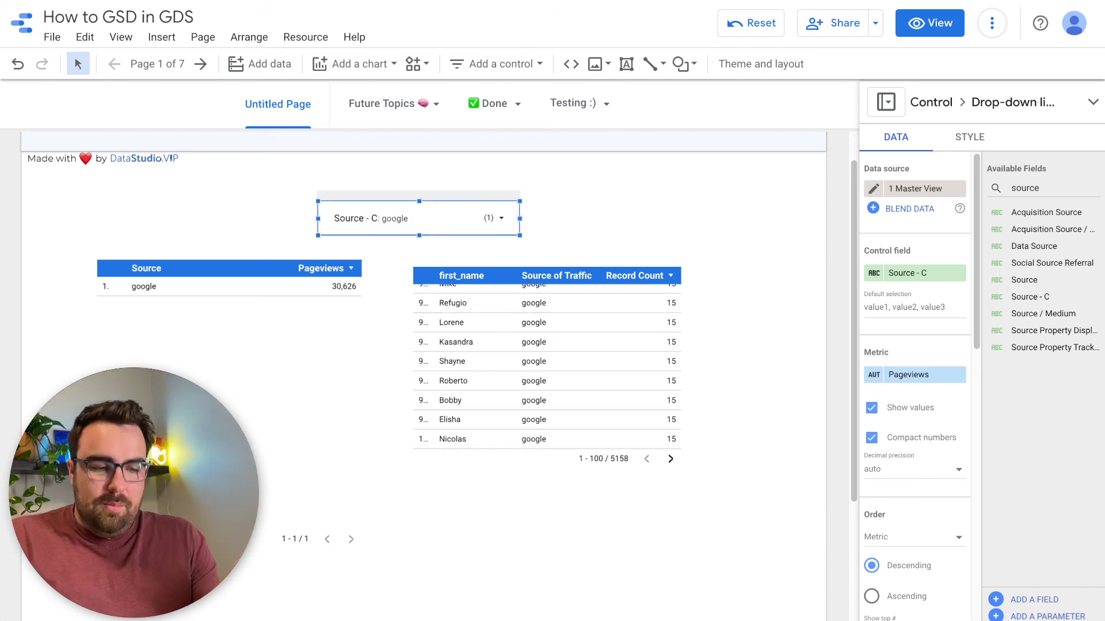
left_click(241, 345)
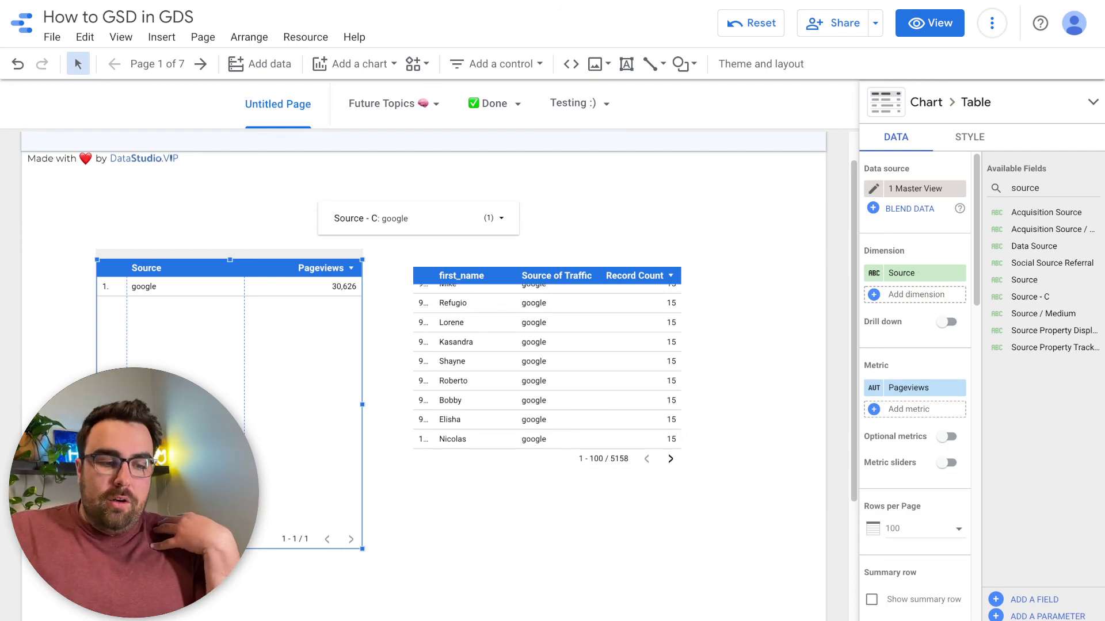
left_click_drag(299, 357, 335, 365)
left_click_drag(535, 369, 582, 369)
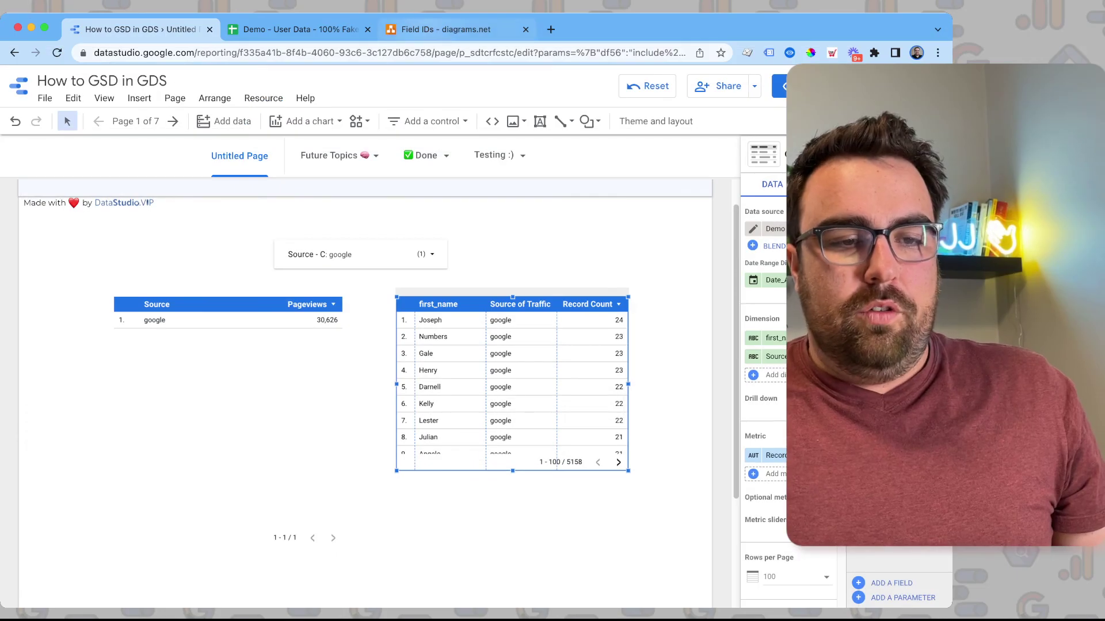
Switch to the Field IDs diagram and add a shortened copy of the CRM Data box below it, labelled Data Source, with a downward arrow.
left_click(444, 25)
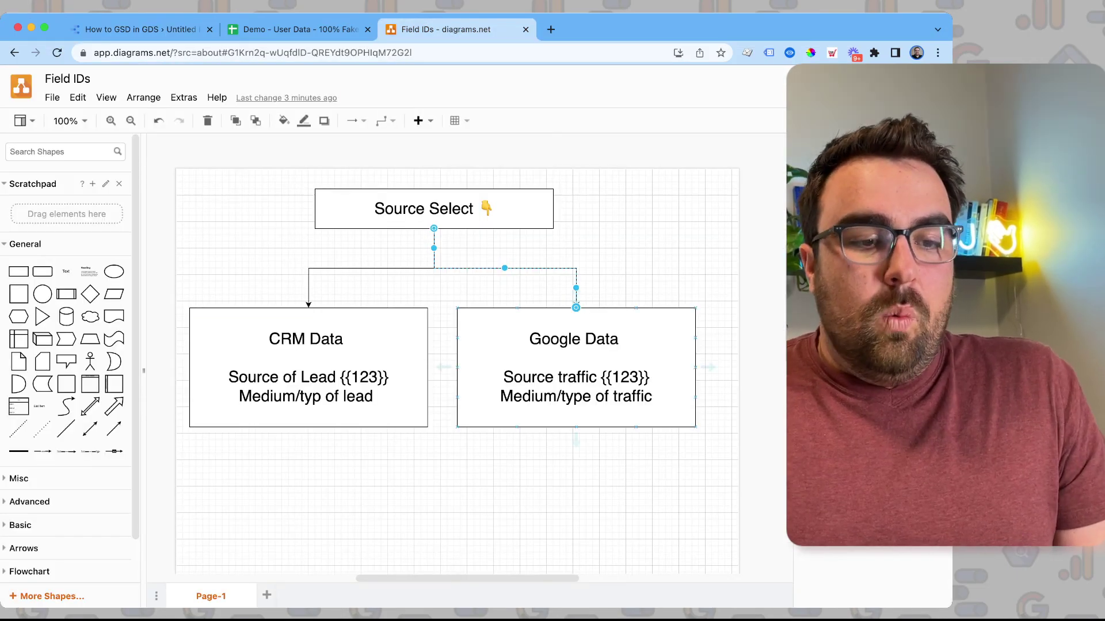
scroll(457, 354, "down", 2)
left_click(308, 291)
key("super+v")
left_click_drag(311, 294, 311, 439)
scroll(311, 439, "down", 2)
triple_click(312, 404)
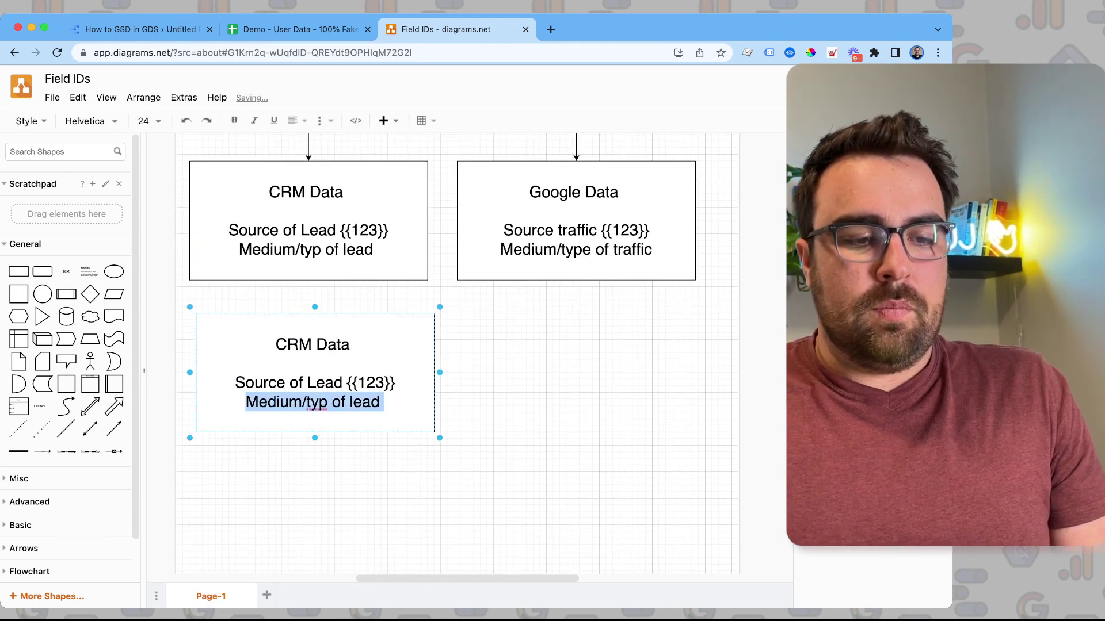
key("super+a")
type("Data Source")
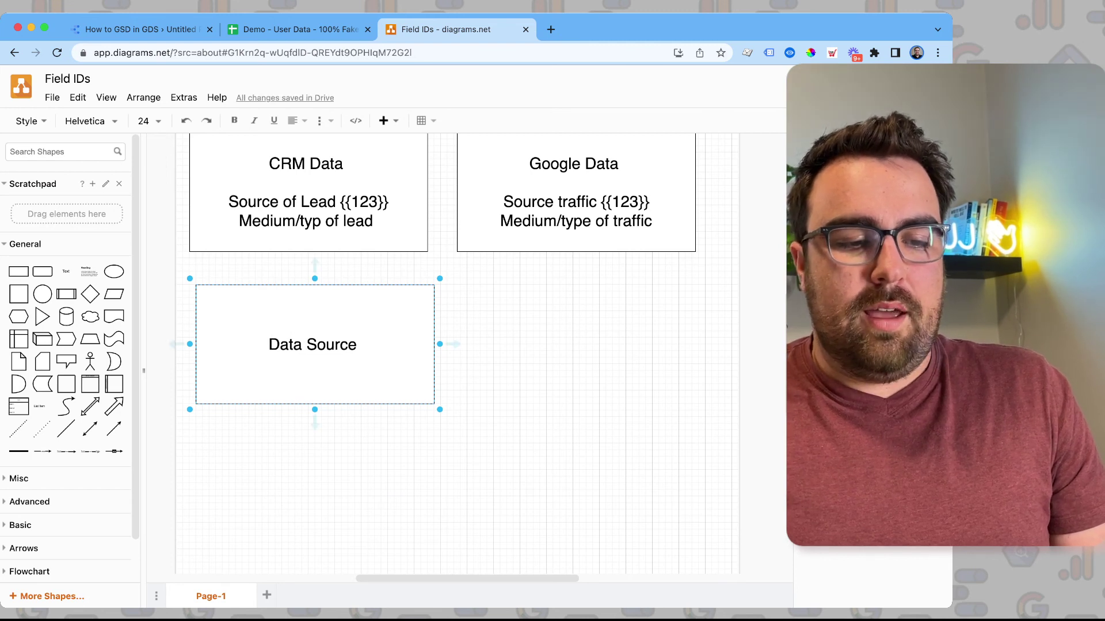
key("Escape")
left_click_drag(315, 409, 315, 363)
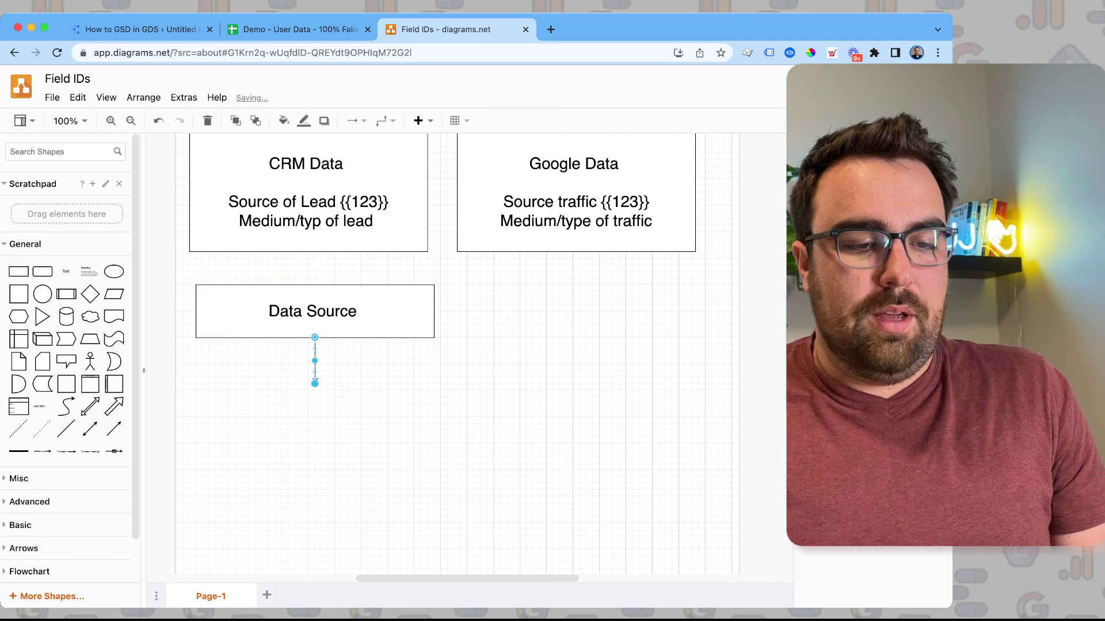
Place a copy of the Data Source box at the end of its arrow and relabel it New Field - Custom Field ID.
left_click(315, 322)
key("super+c")
key("super+v")
left_click_drag(318, 323, 315, 412)
key("Return")
type("Fiel")
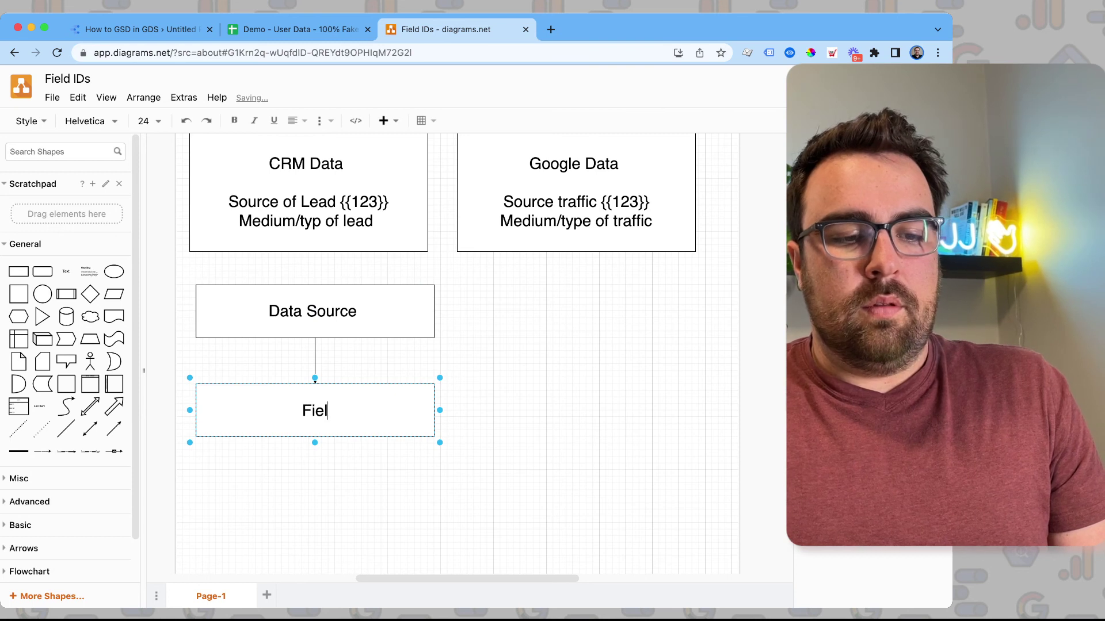
type("d ")
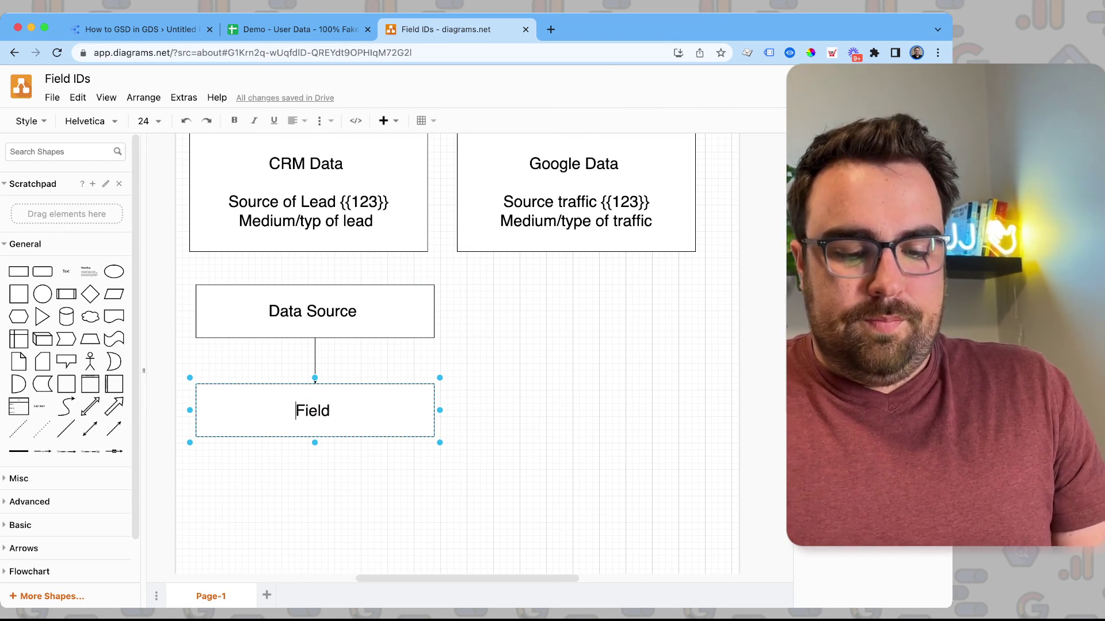
type("New ")
type("- ")
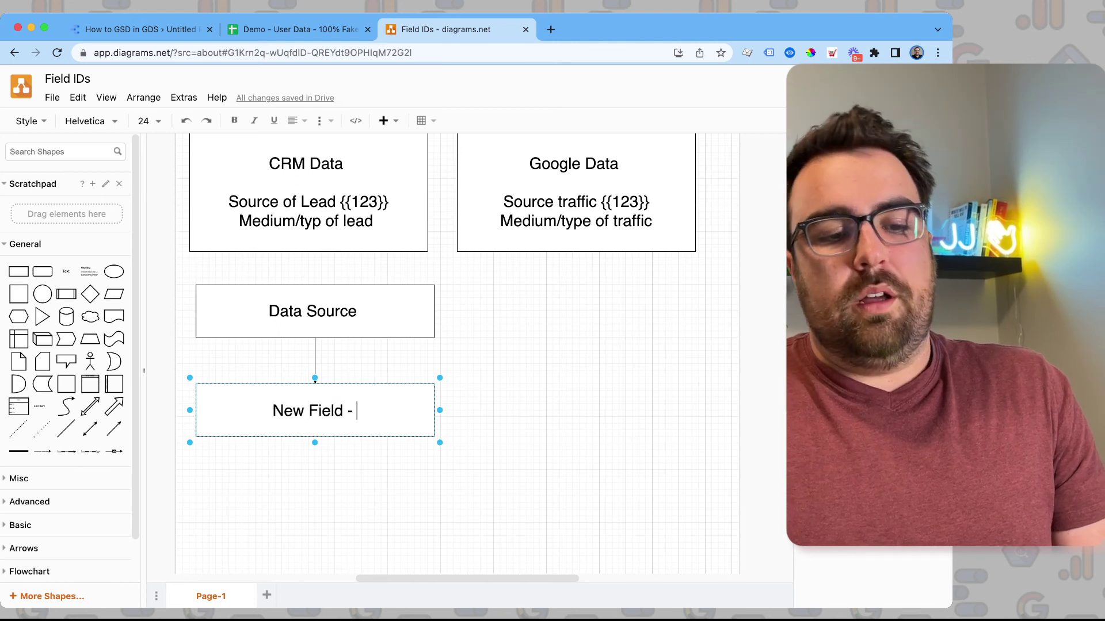
type("Custom Field ID")
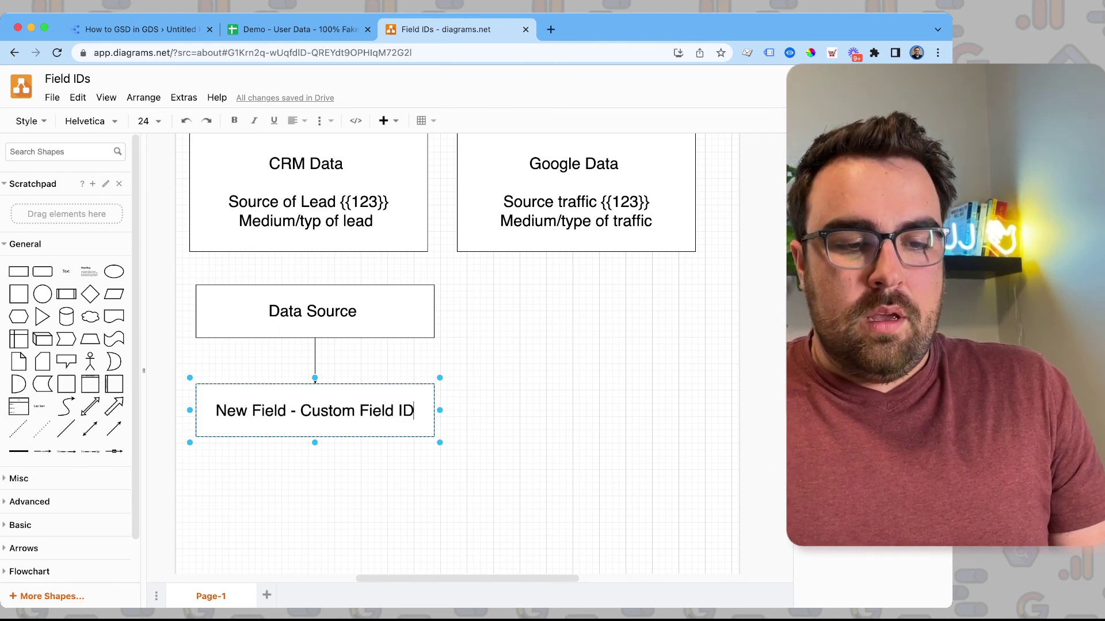
Duplicate the connected Data Source and New Field boxes and place the copies beneath the Google Data box.
left_click(315, 311)
left_click_drag(542, 452, 190, 291)
left_click_drag(478, 475, 173, 276)
key("ctrl+d")
left_click_drag(345, 322, 599, 316)
left_click(599, 316)
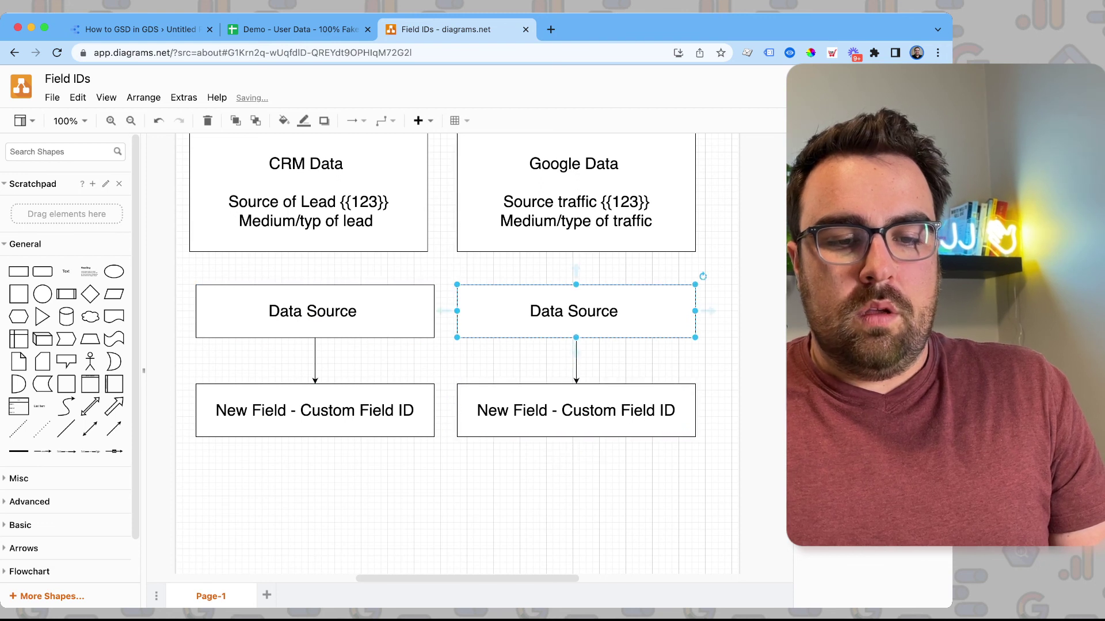
Relabel the copied Data Source box under Google Data as Data Source 2.
double_click(600, 316)
key("Right")
type("2")
left_click(575, 411)
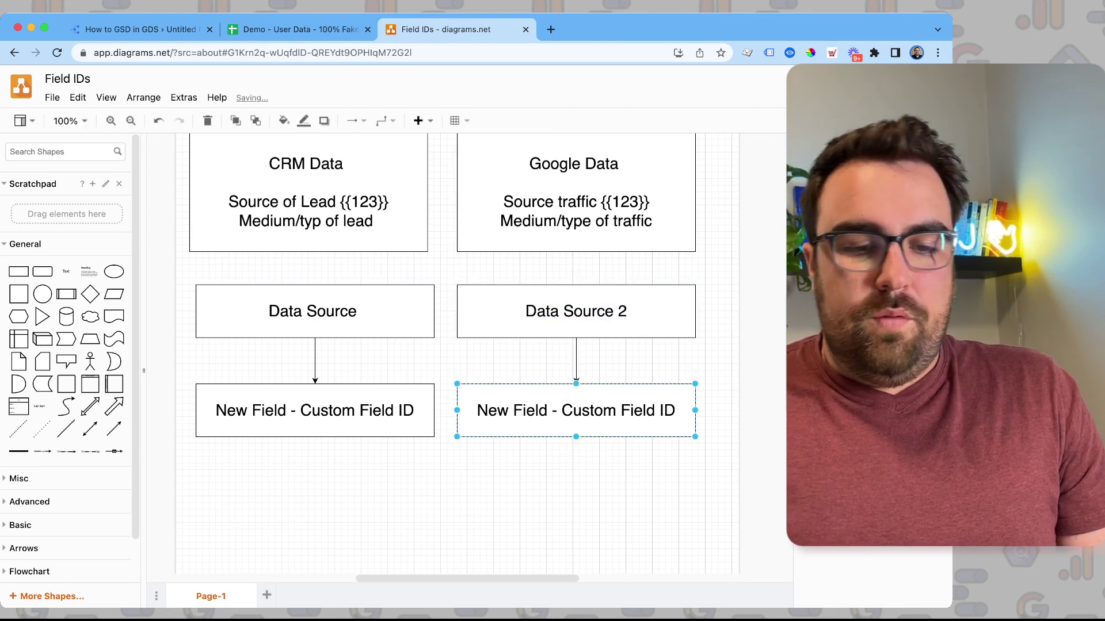
double_click(576, 411)
left_click(575, 489)
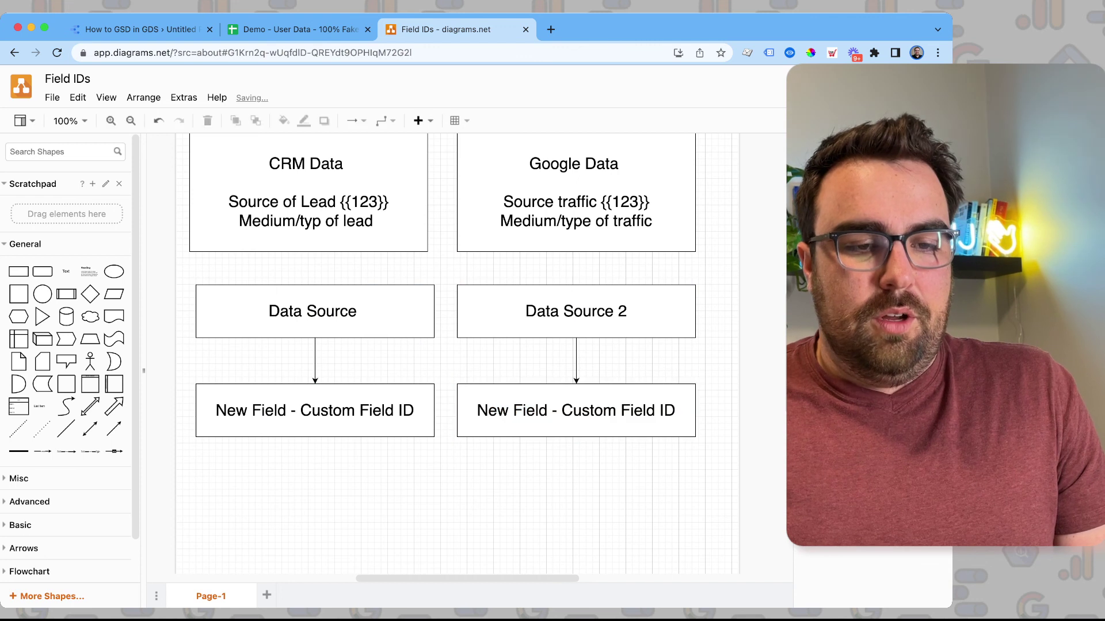
Place a copy of the Source Select box below the two New Field boxes and connect it to both with arrows.
scroll(458, 345, "up", 3)
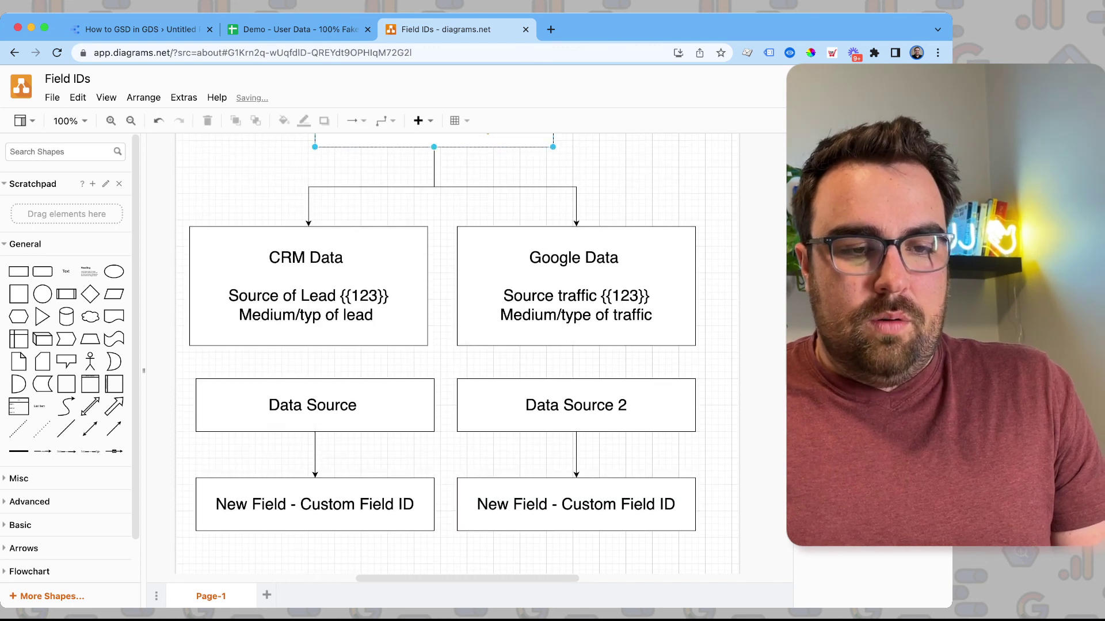
scroll(457, 346, "down", 5)
scroll(457, 345, "up", 6)
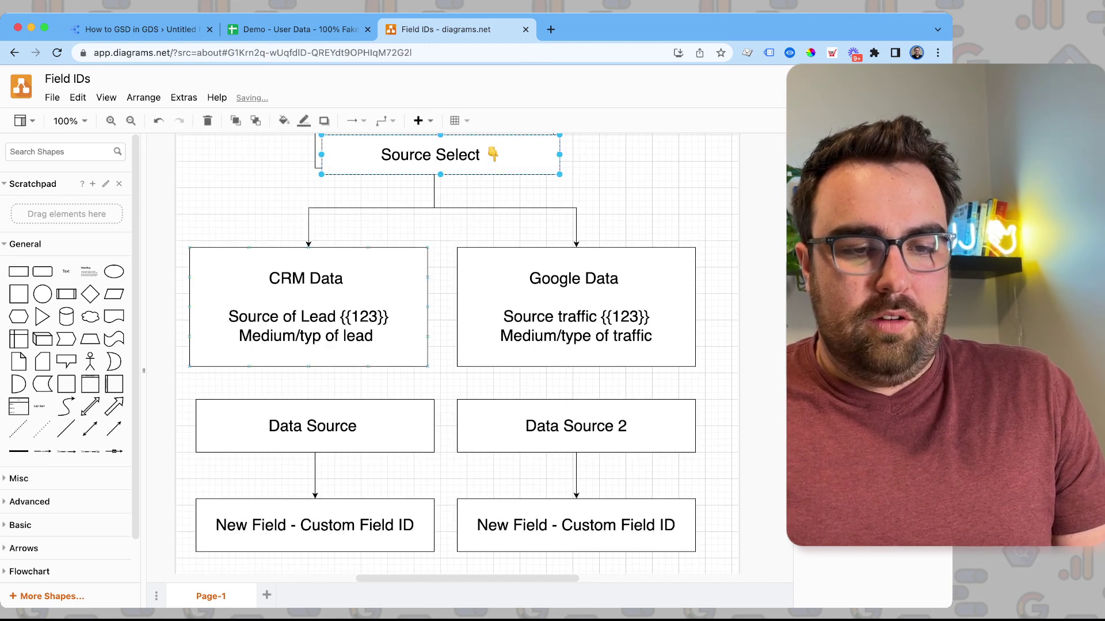
left_click_drag(440, 151, 441, 573)
scroll(440, 518, "down", 4)
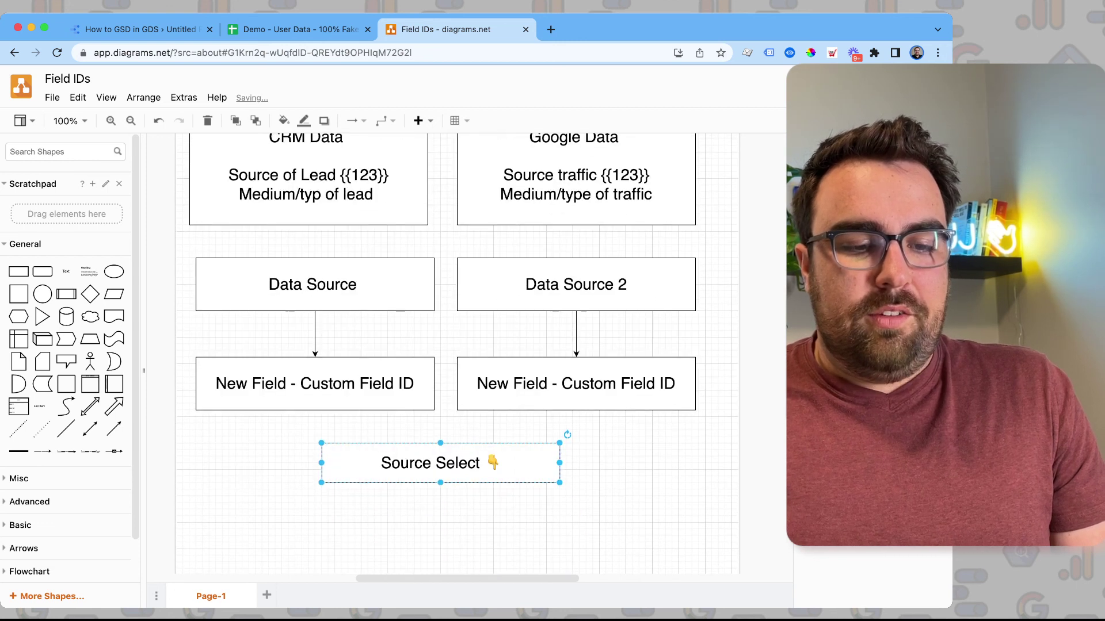
left_click_drag(440, 462, 315, 391)
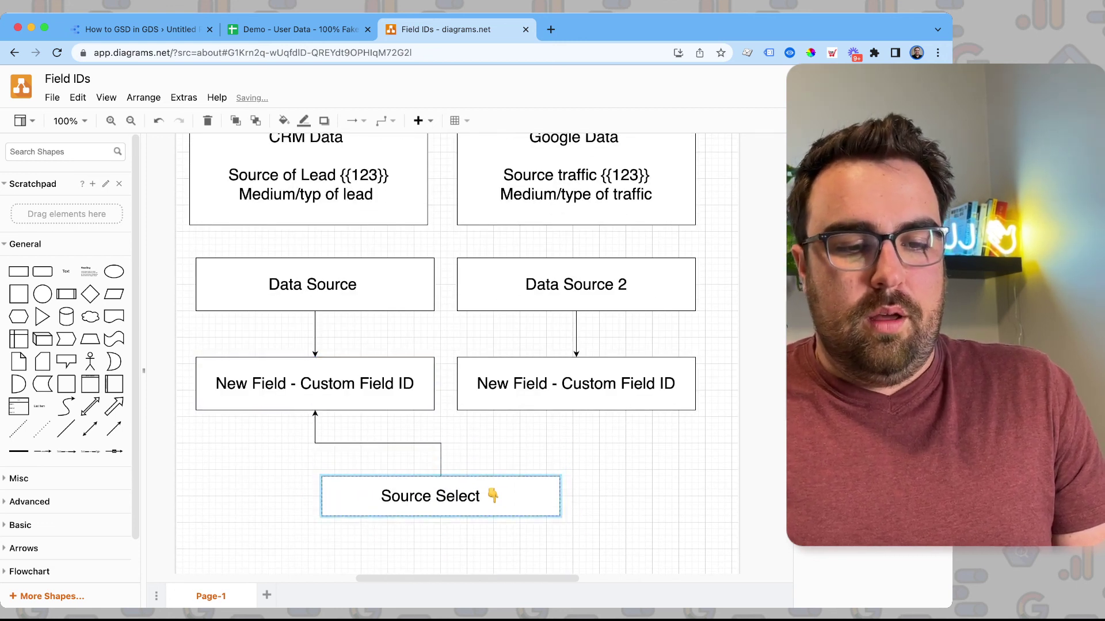
left_click_drag(440, 463, 533, 419)
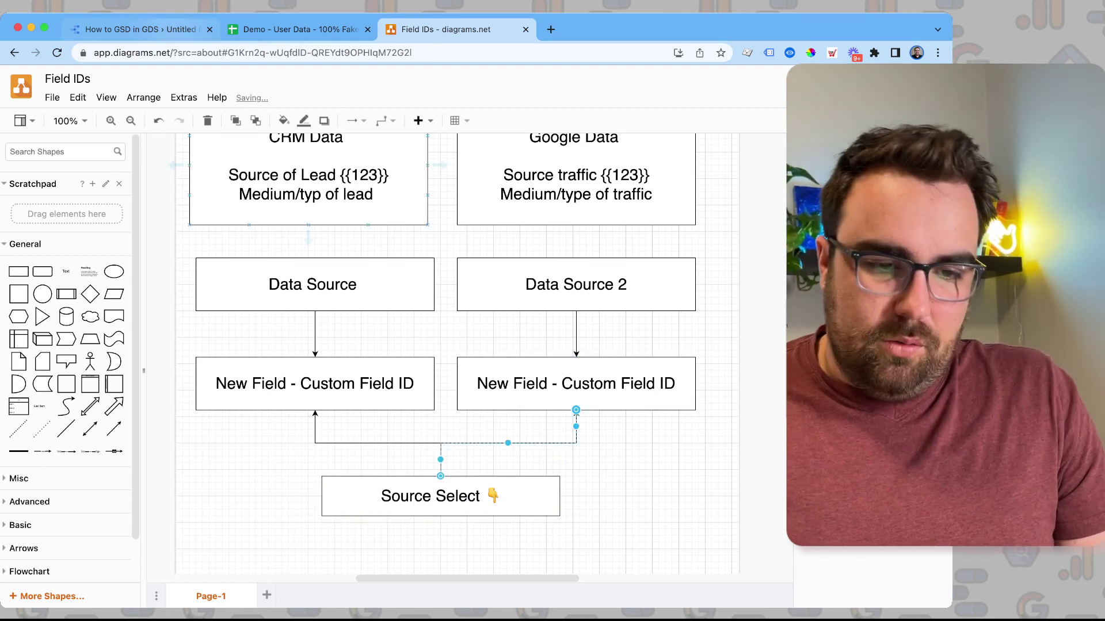
Switch back to the Data Studio report and filter the Source - C control to (direct) only.
left_click(143, 29)
left_click(362, 255)
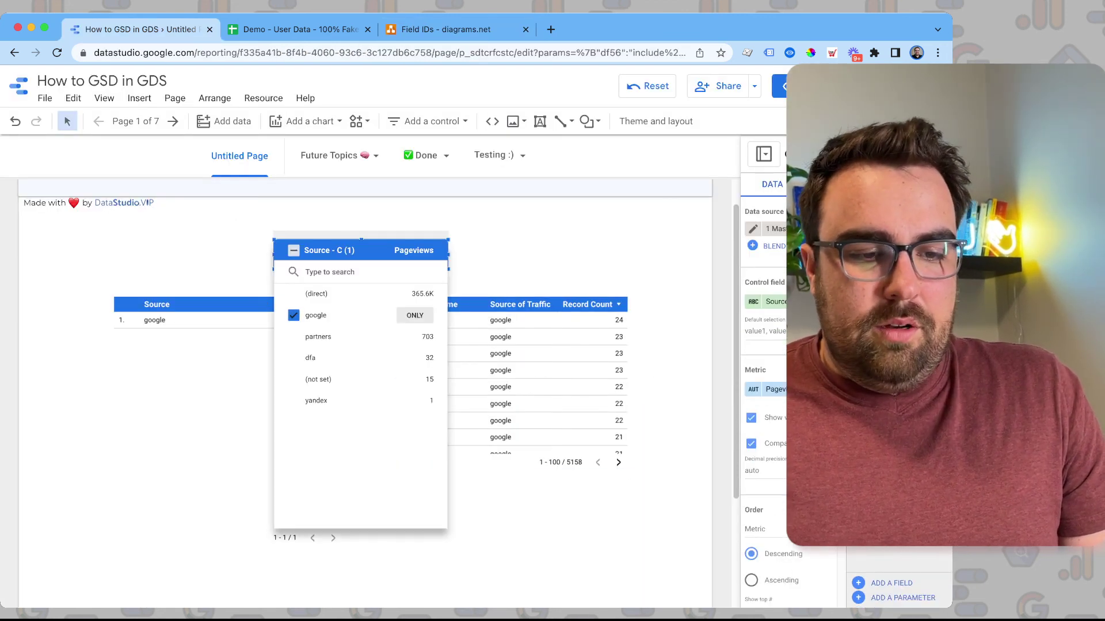
left_click(415, 294)
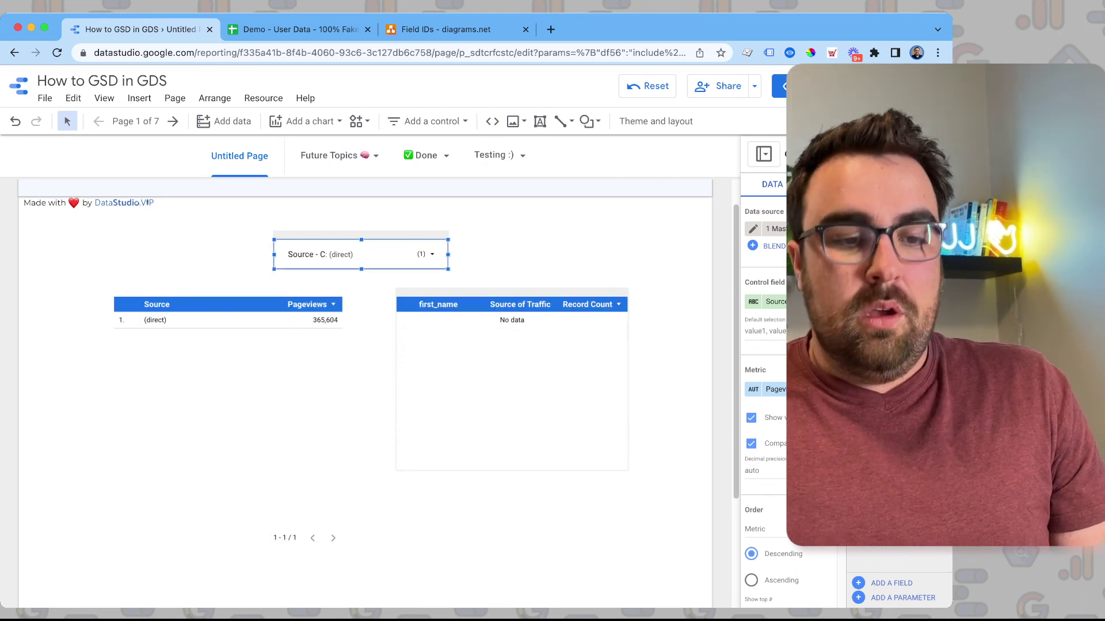
Filter the Source - C control to google only and move the control up and left, above the Source table.
left_click(411, 254)
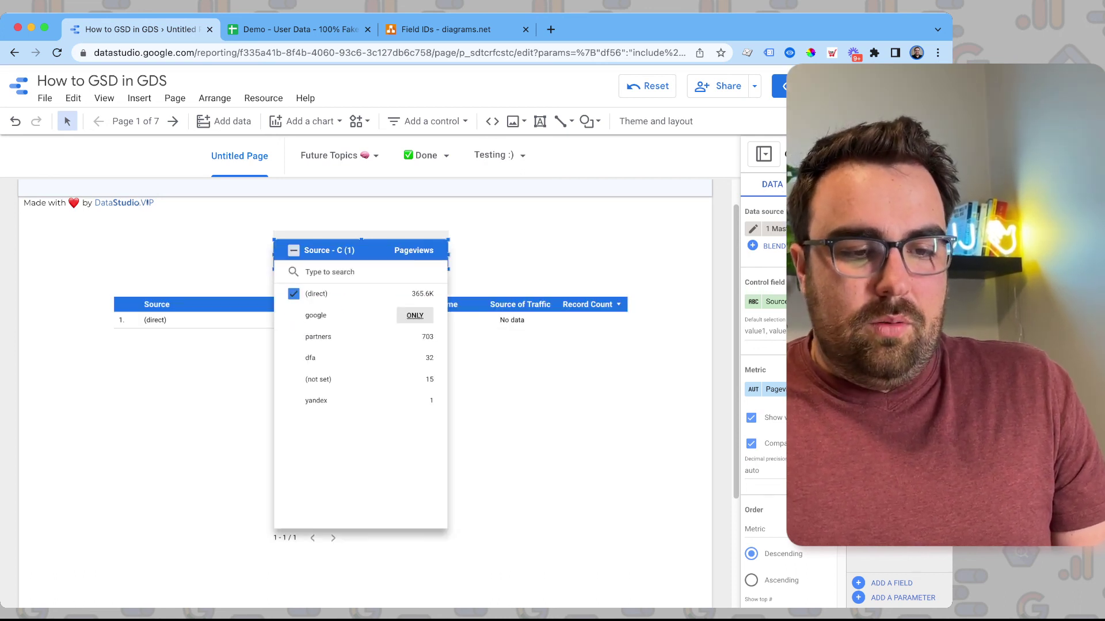
left_click(415, 315)
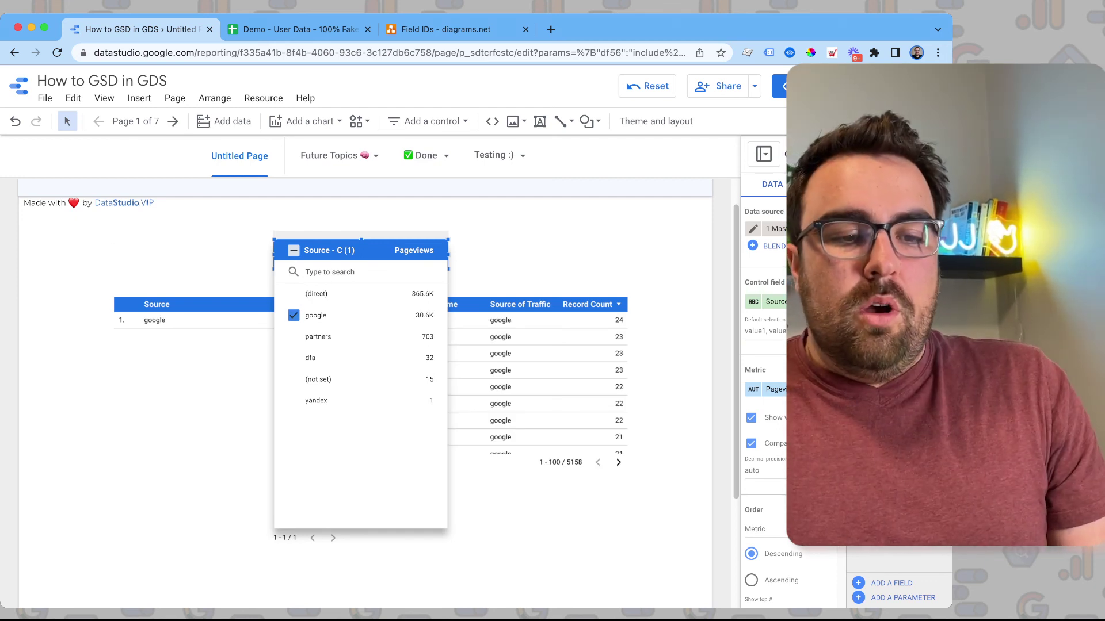
key("Escape")
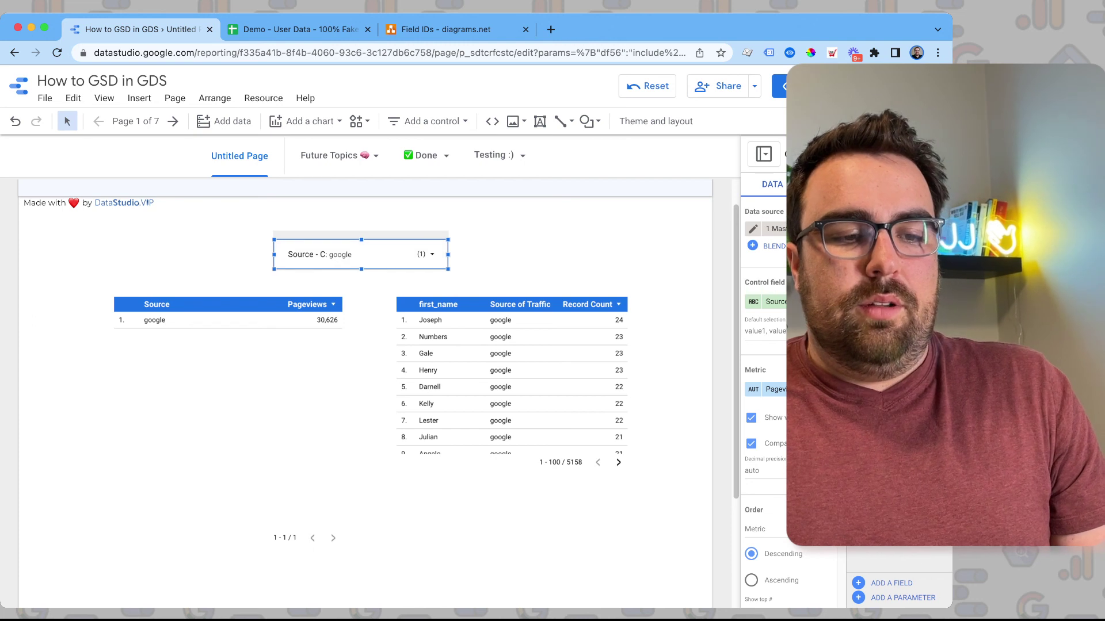
left_click_drag(360, 255, 279, 227)
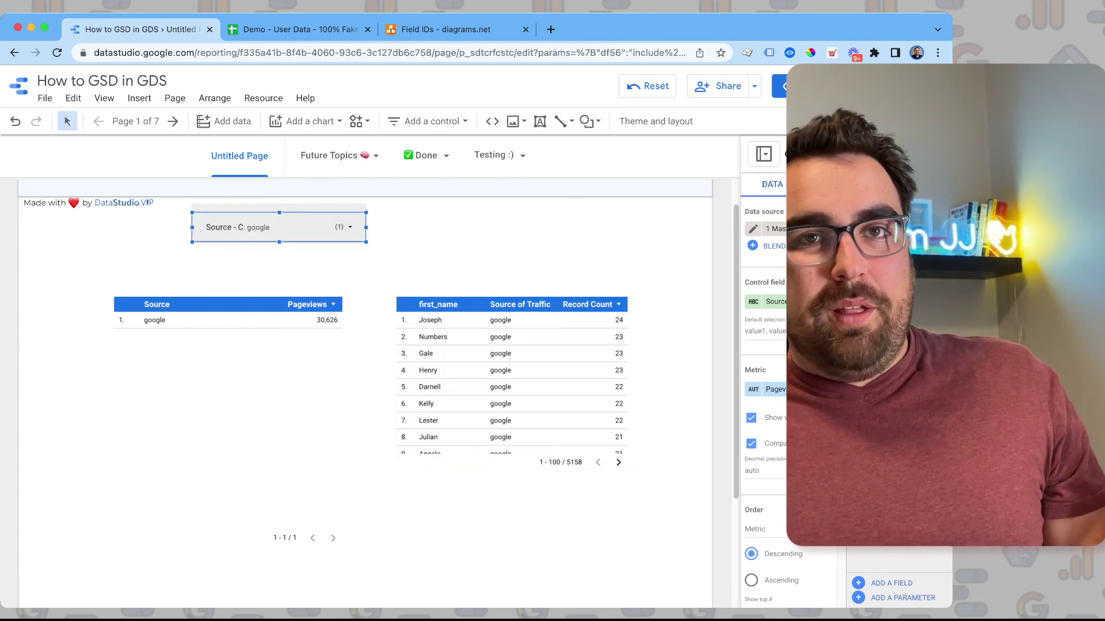